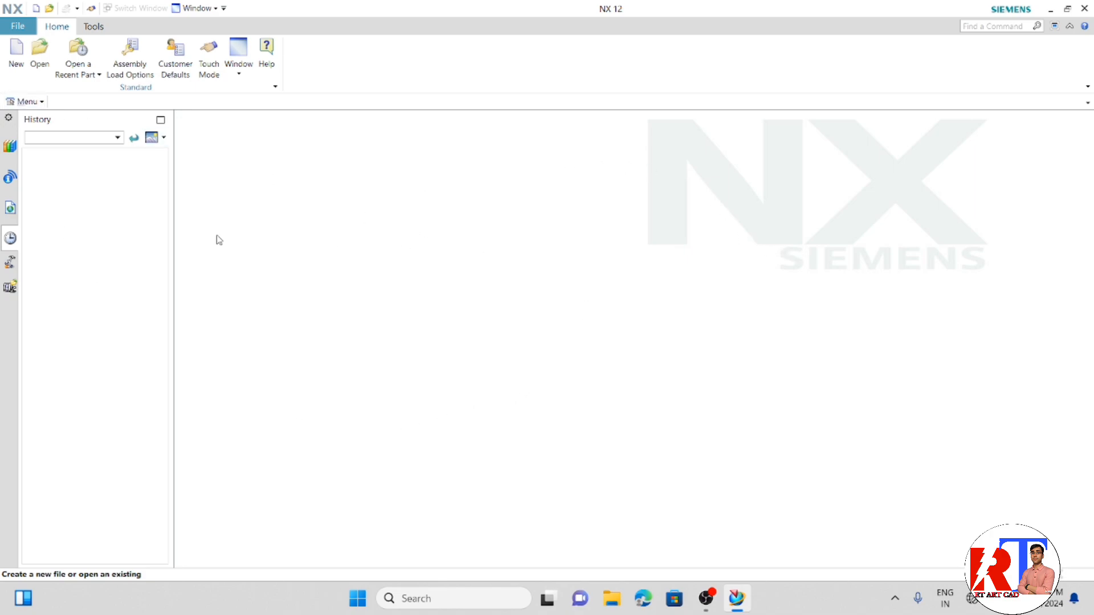
- Create a new part from the Model template in millimetres, using the file name model1.prt
{"action": "left_click", "coordinate": [17, 64]}
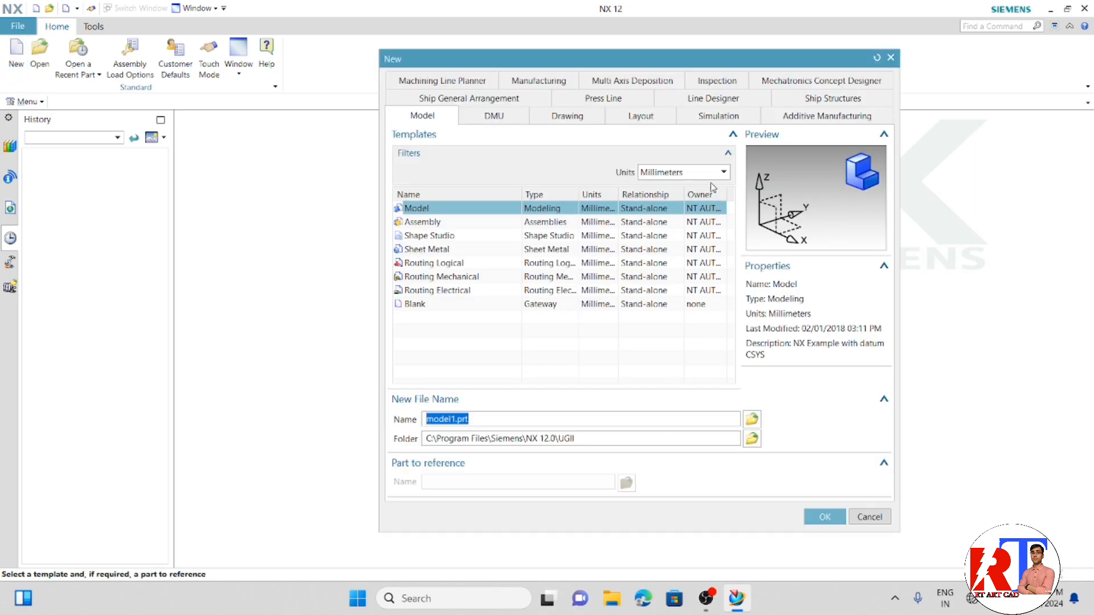
{"action": "left_click", "coordinate": [723, 172]}
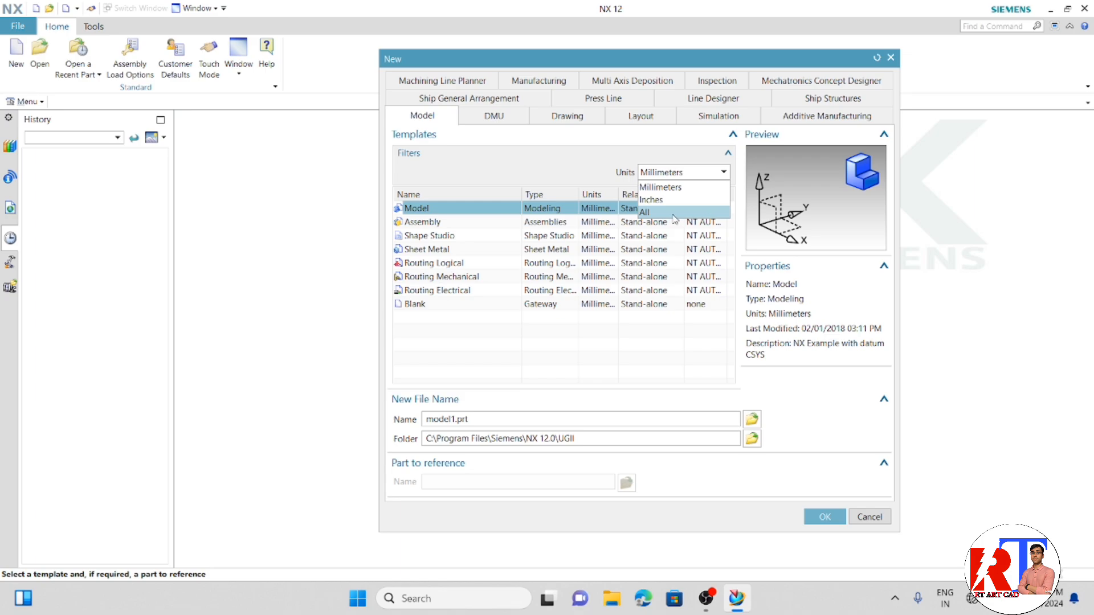
{"action": "left_click", "coordinate": [778, 393]}
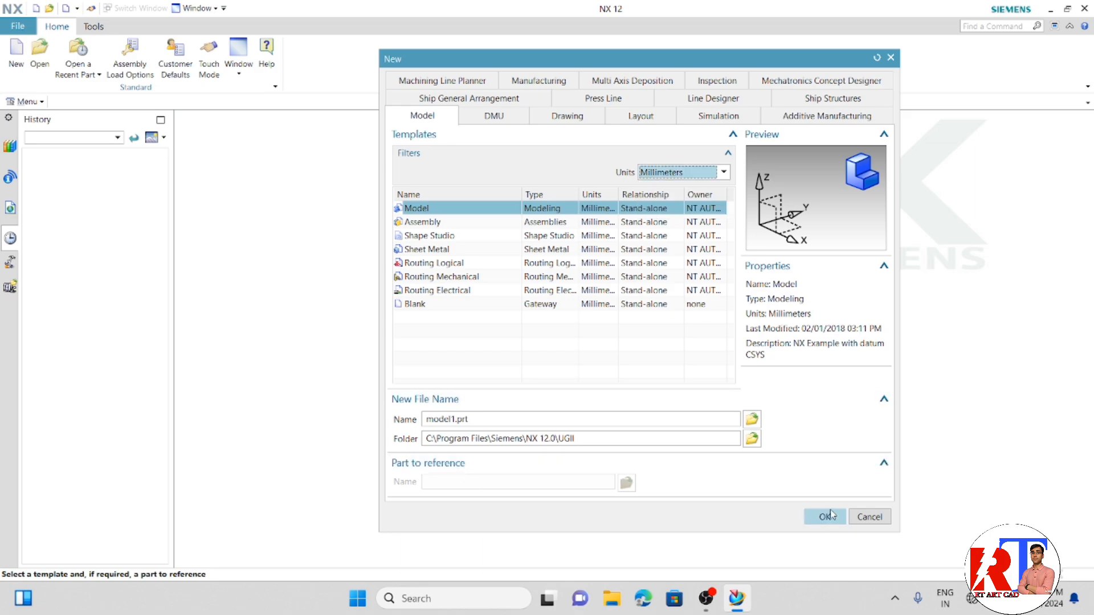
{"action": "left_click", "coordinate": [830, 516]}
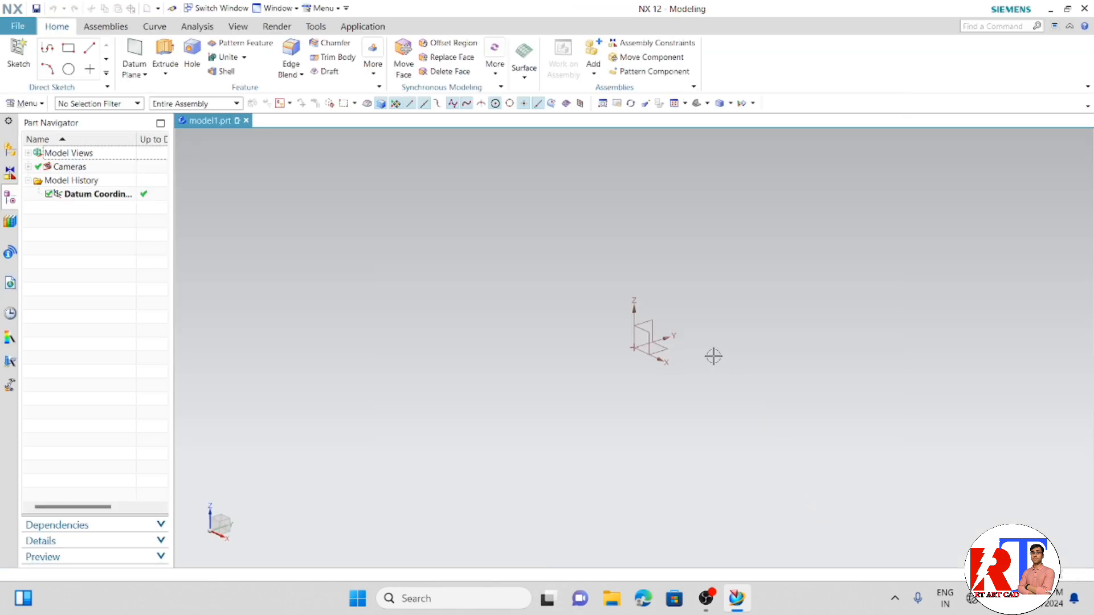
- Create a sketch on the XY plane of the datum coordinate system
{"action": "middle_click_drag", "start_coordinate": [707, 356], "coordinate": [691, 398]}
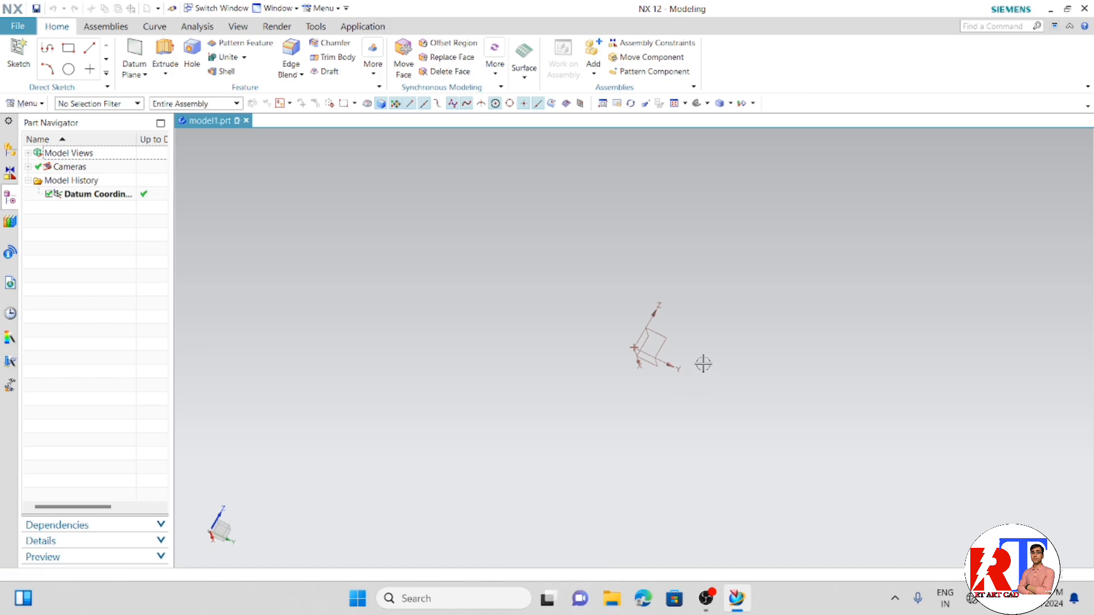
{"action": "scroll", "coordinate": [700, 339], "scroll_direction": "up", "scroll_amount": 2}
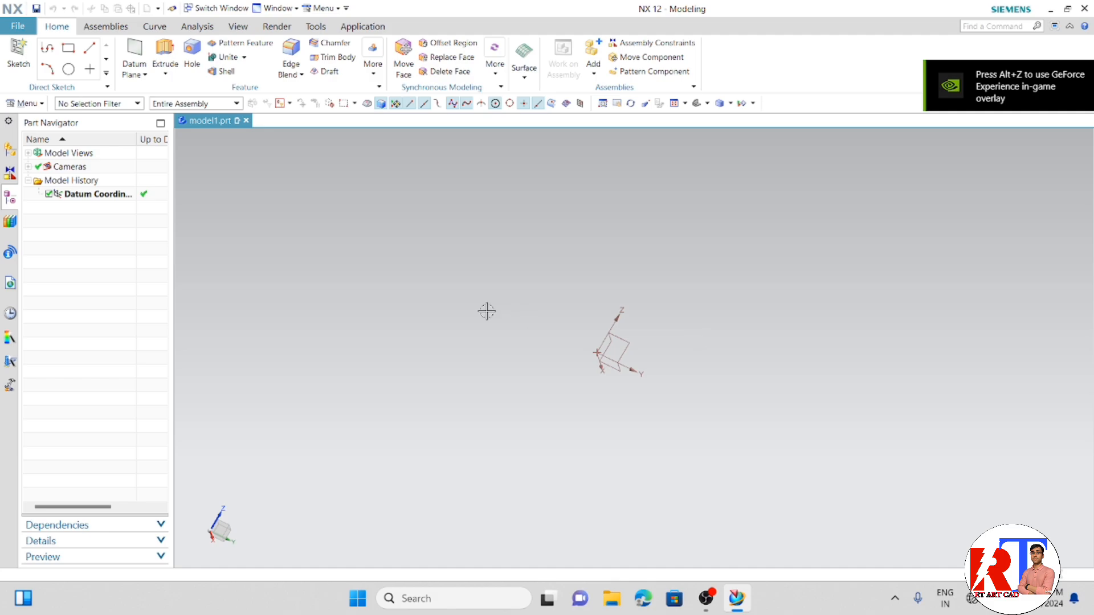
{"action": "left_click", "coordinate": [16, 57]}
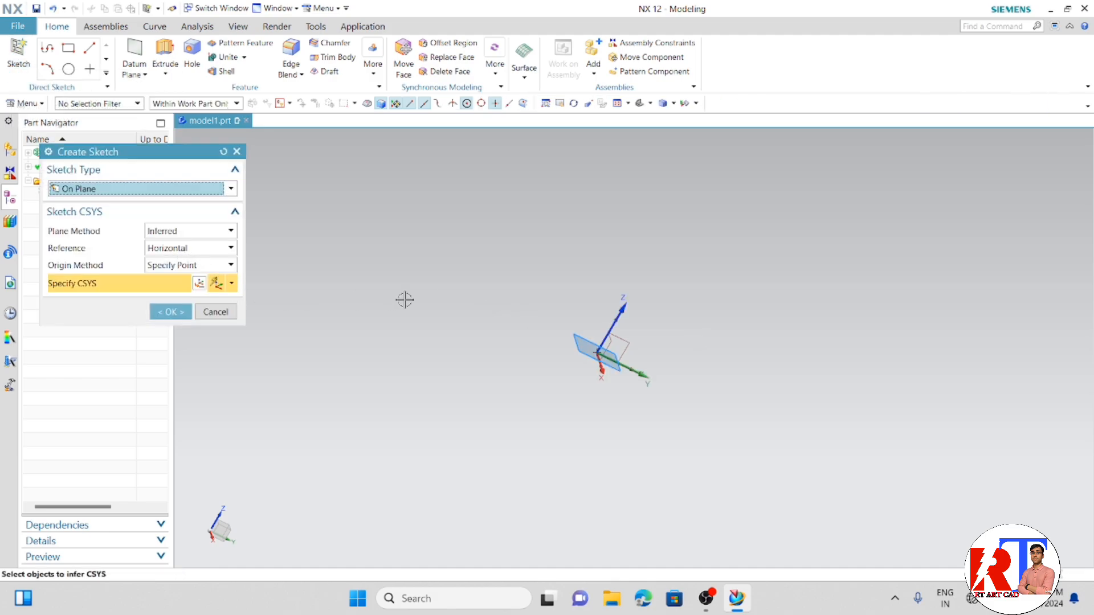
{"action": "middle_click_drag", "start_coordinate": [610, 337], "coordinate": [556, 370]}
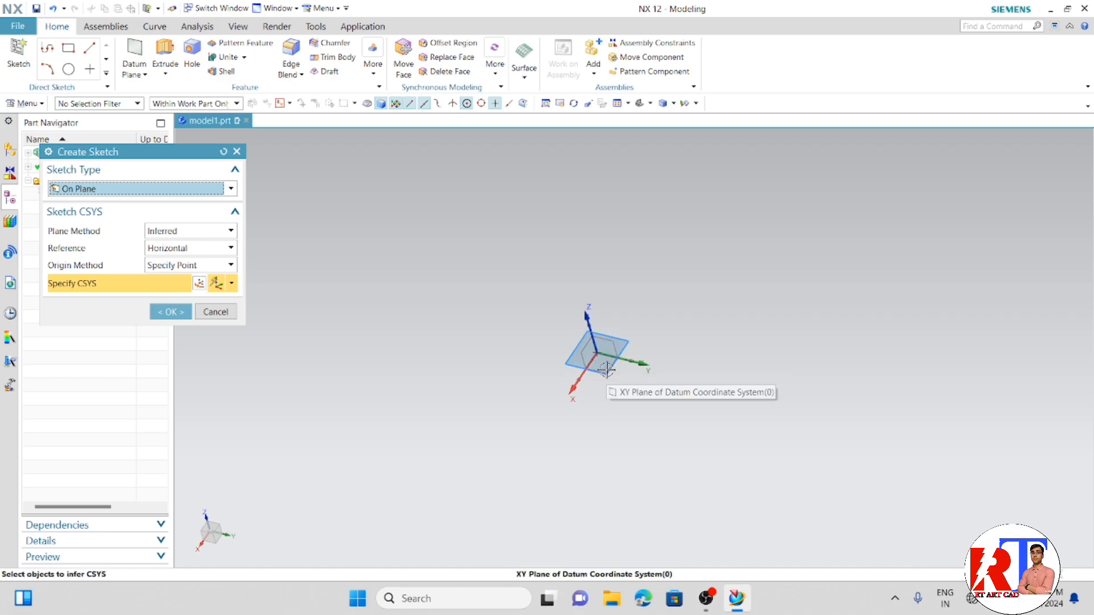
{"action": "left_click", "coordinate": [605, 371]}
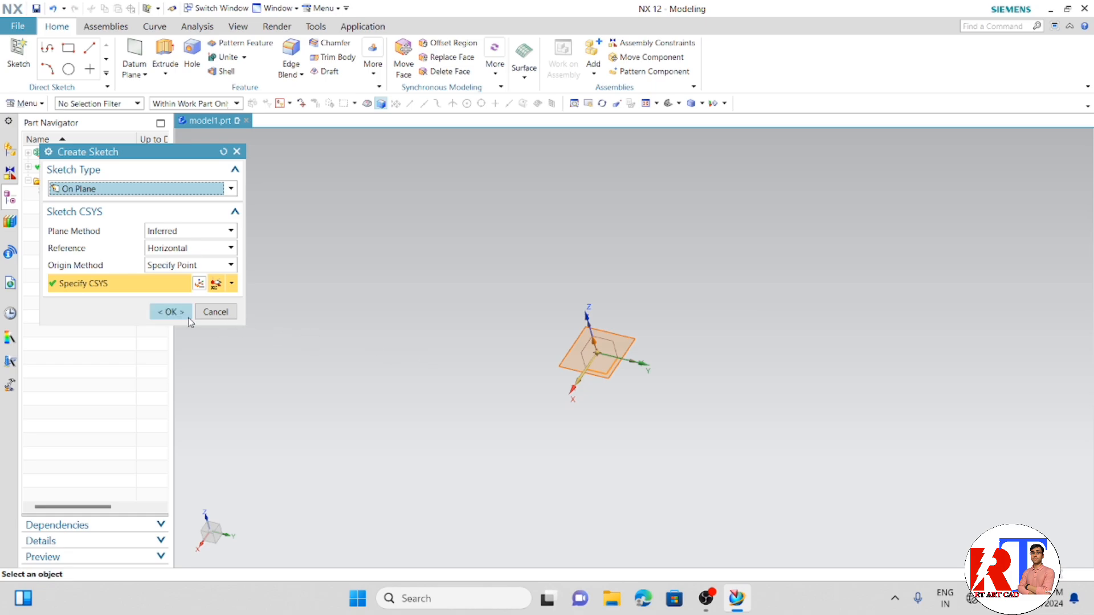
{"action": "left_click", "coordinate": [171, 312]}
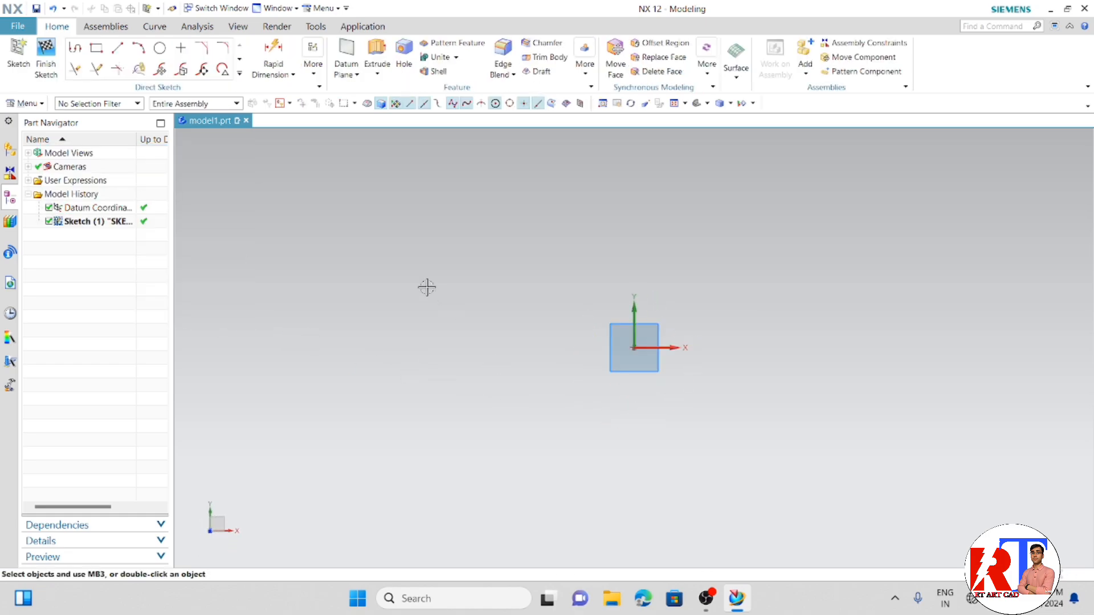
- Sketch a two-point rectangle about 40 mm high with its first corner at the sketch origin
{"action": "left_click", "coordinate": [97, 47]}
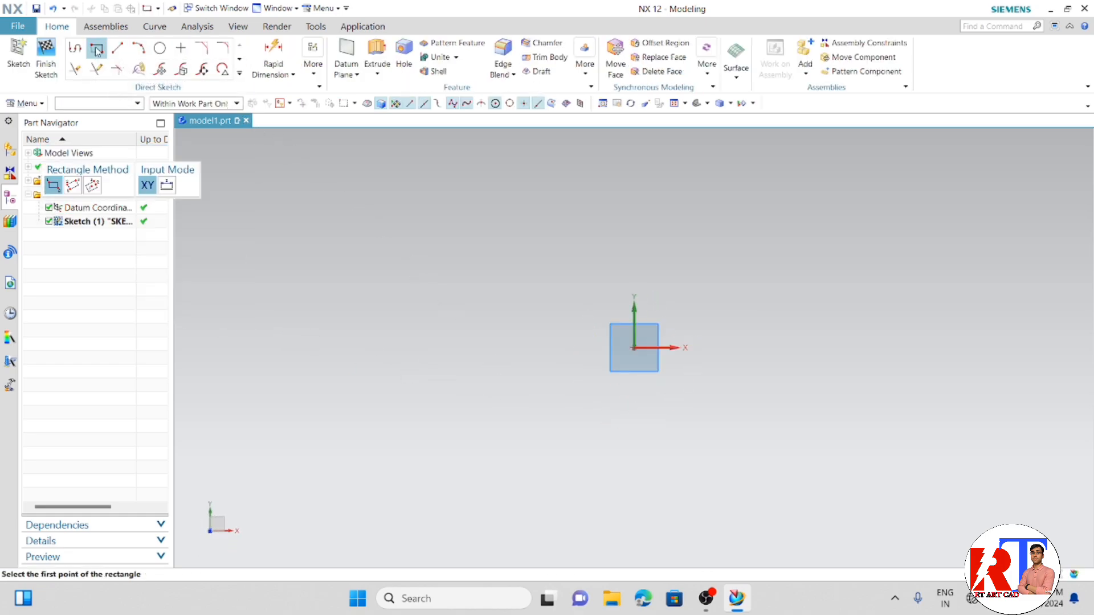
{"action": "left_click", "coordinate": [634, 347]}
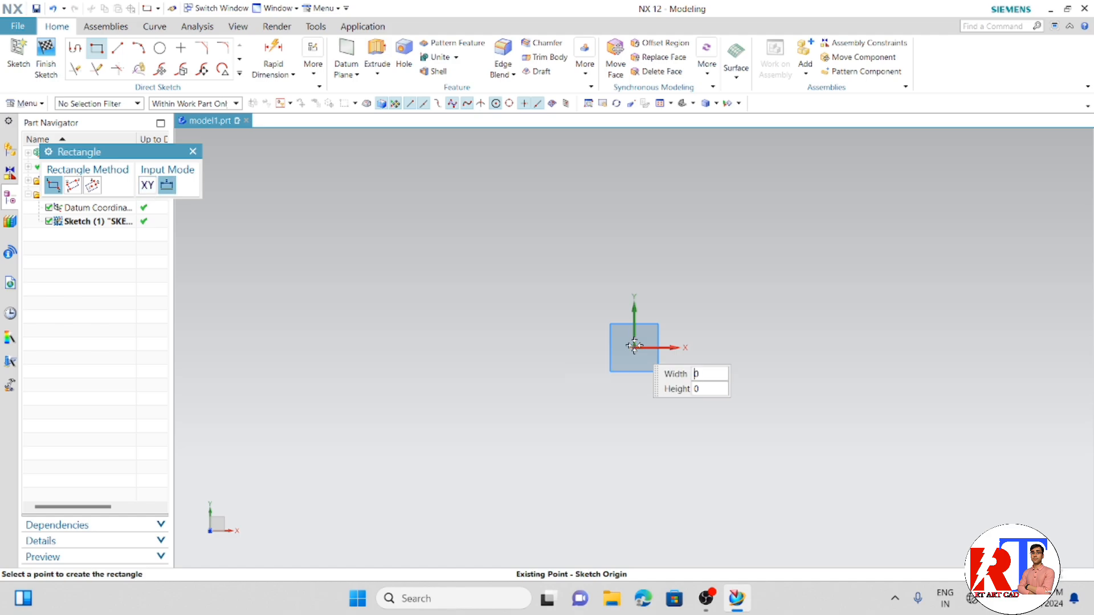
{"action": "left_click", "coordinate": [813, 224]}
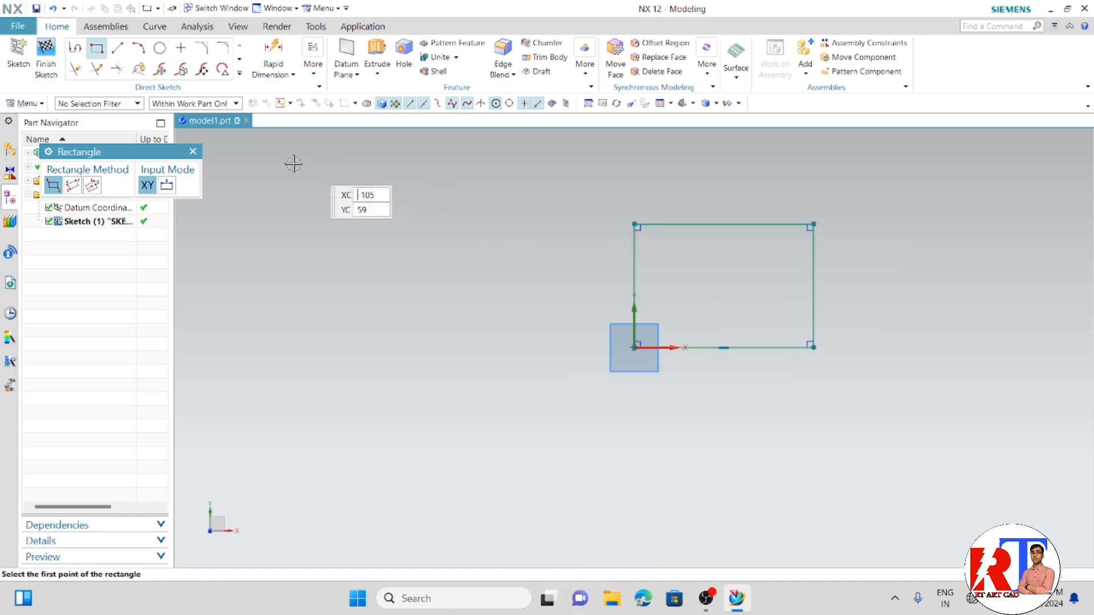
{"action": "left_click", "coordinate": [194, 152]}
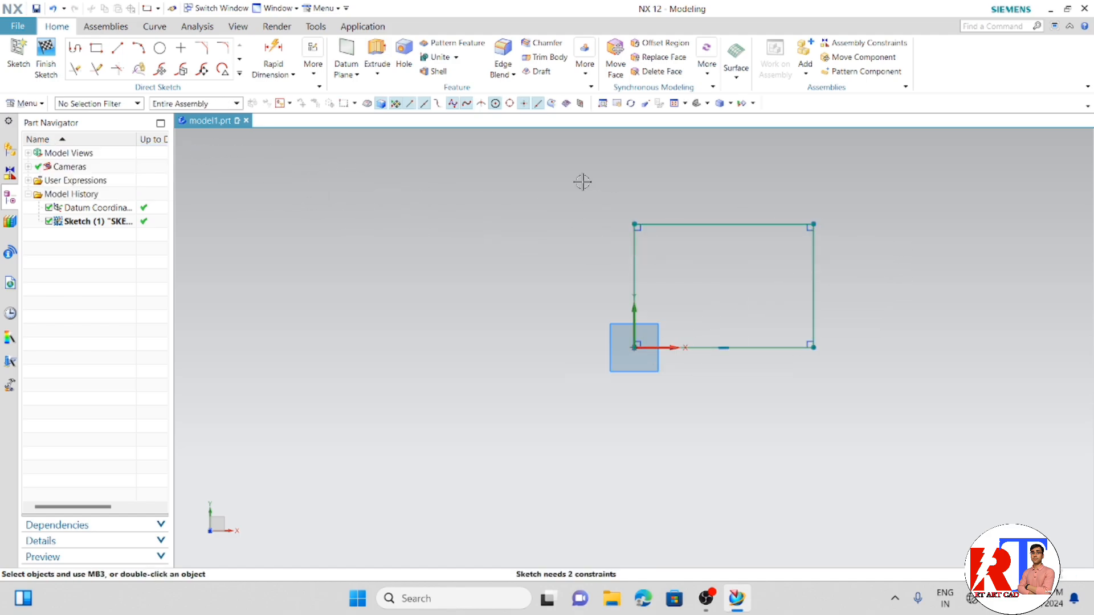
- Add a vertical rapid dimension to the rectangle's edge at the origin and set the height to 50 mm
{"action": "scroll", "coordinate": [898, 229], "scroll_direction": "up", "scroll_amount": 1}
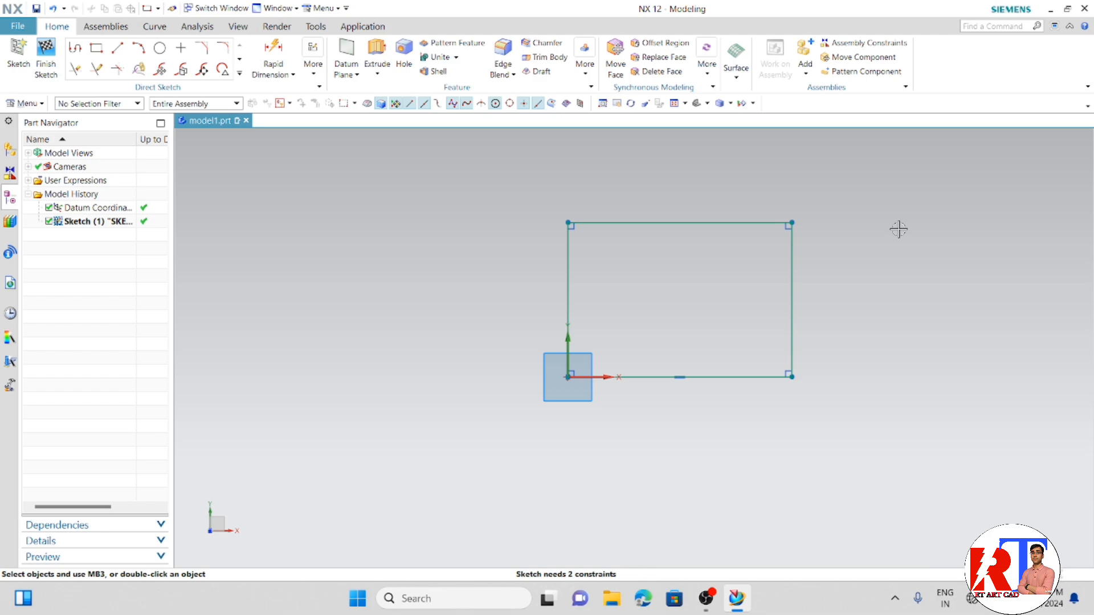
{"action": "key", "text": "d"}
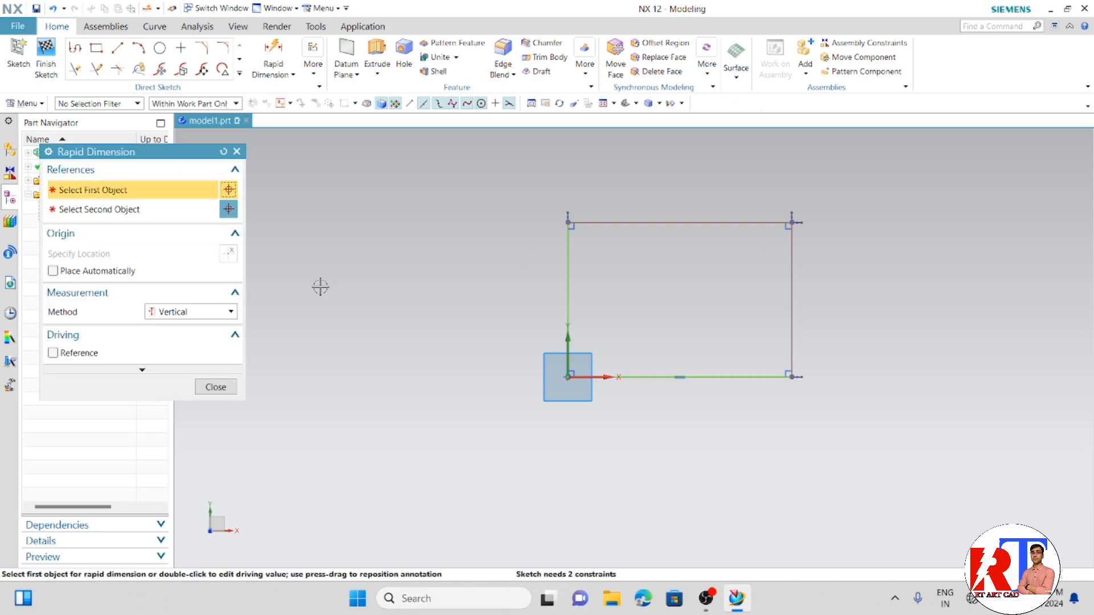
{"action": "left_click", "coordinate": [568, 305]}
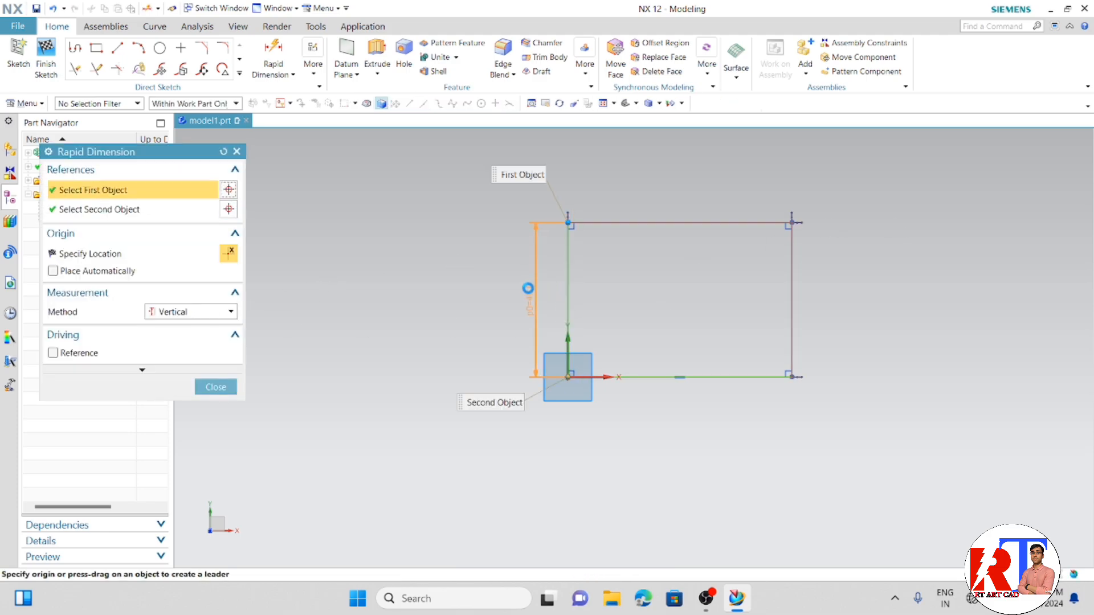
{"action": "left_click", "coordinate": [524, 289]}
{"action": "type", "text": "50"}
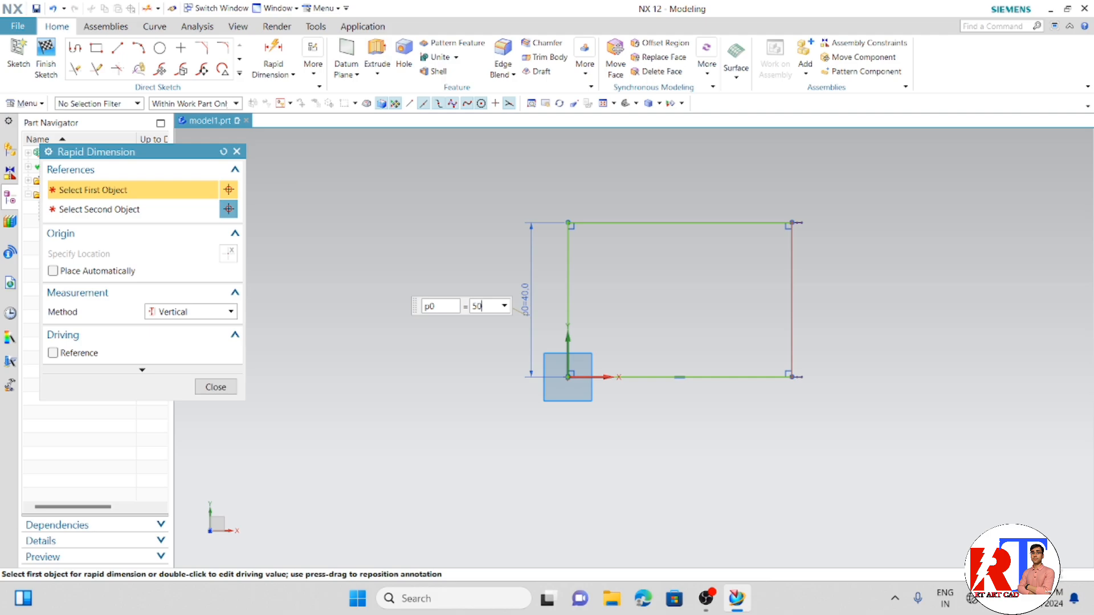
{"action": "key", "text": "Return"}
- Dimension the rectangle's upper edge horizontally at 100 mm and finish the sketch
{"action": "left_click", "coordinate": [223, 313]}
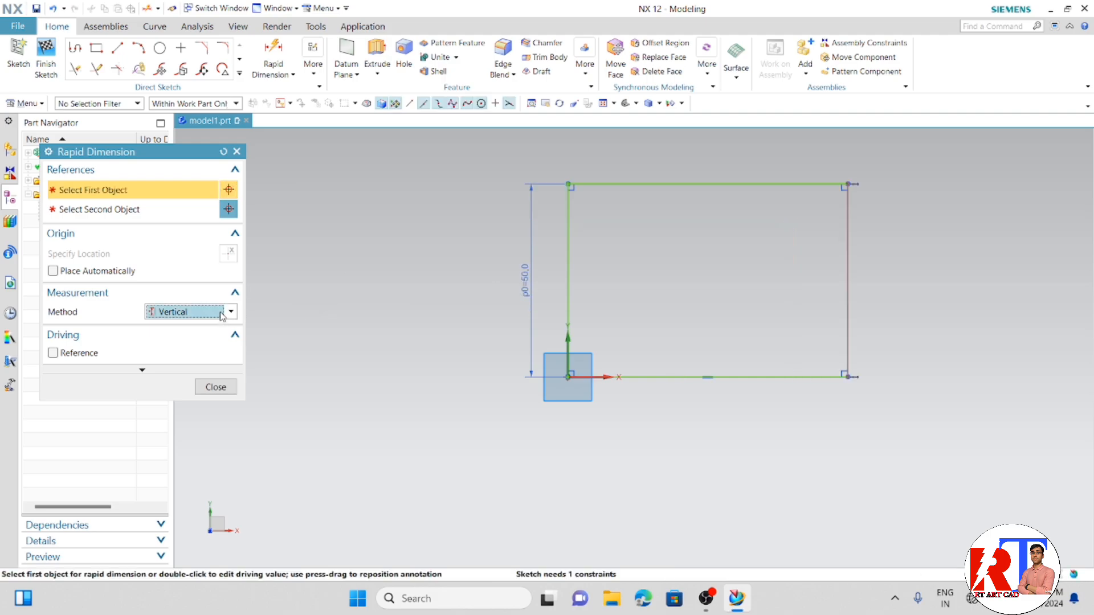
{"action": "left_click", "coordinate": [171, 337]}
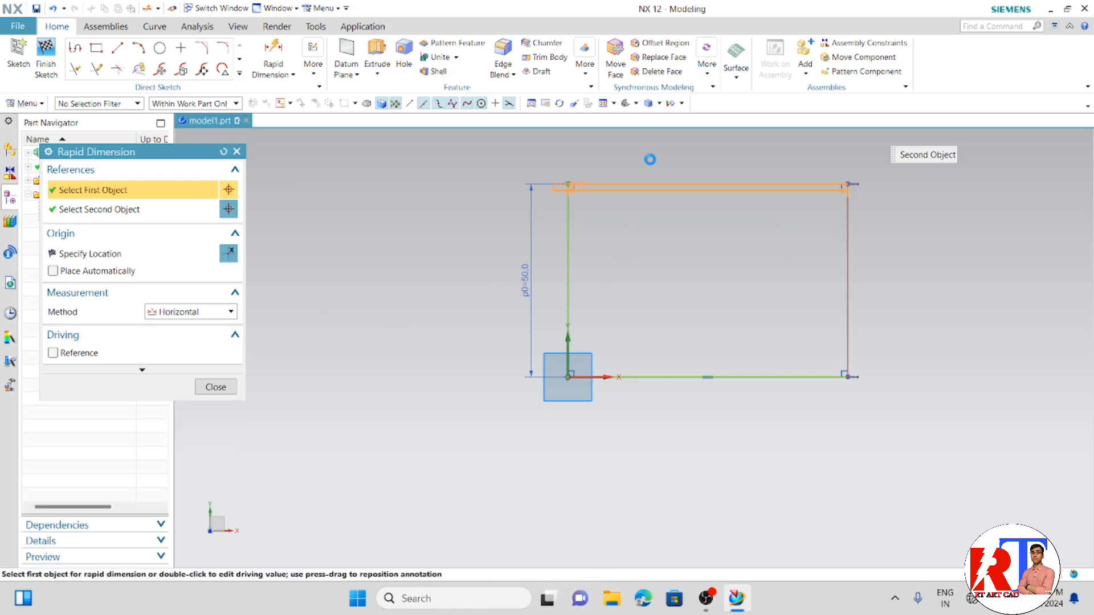
{"action": "left_click", "coordinate": [650, 184]}
{"action": "left_click", "coordinate": [650, 158]}
{"action": "type", "text": "10"}
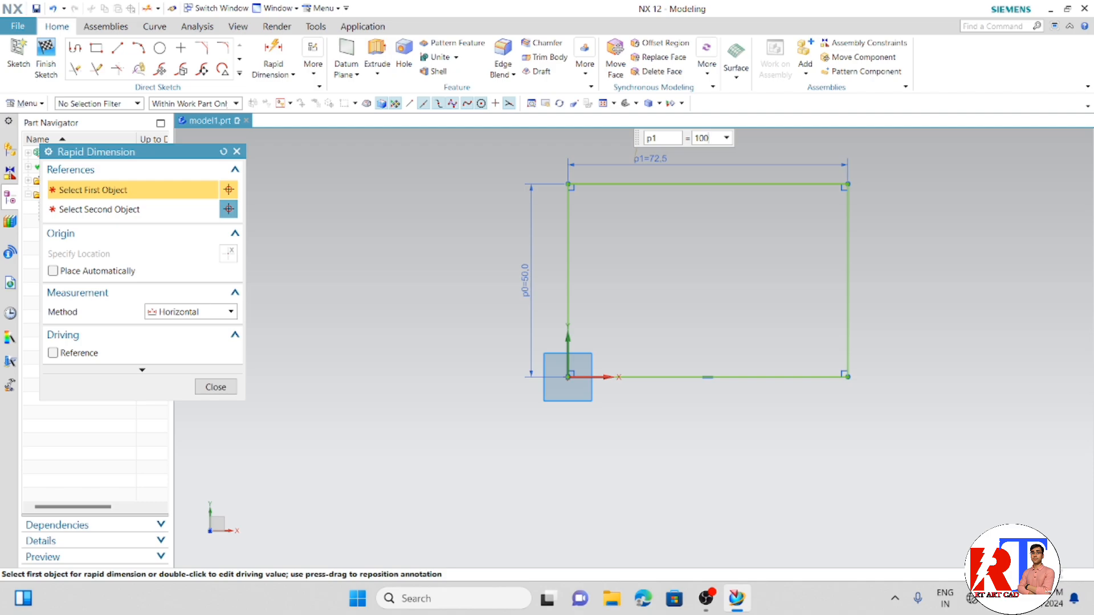
{"action": "type", "text": "0"}
{"action": "key", "text": "Return"}
{"action": "left_click", "coordinate": [216, 387]}
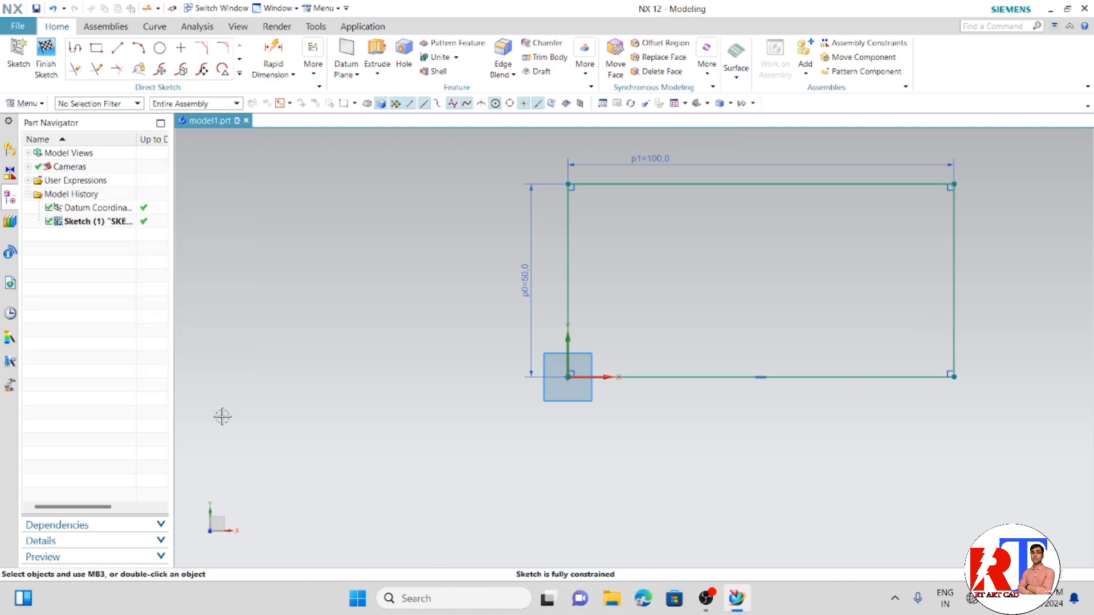
{"action": "scroll", "coordinate": [223, 416], "scroll_direction": "down", "scroll_amount": 3}
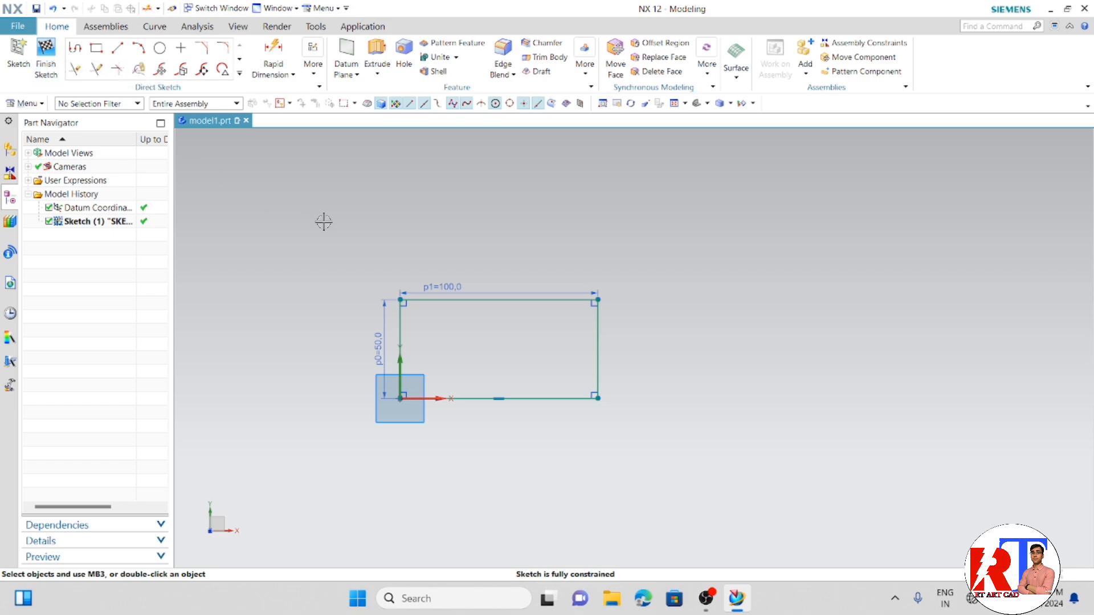
{"action": "left_click", "coordinate": [53, 68]}
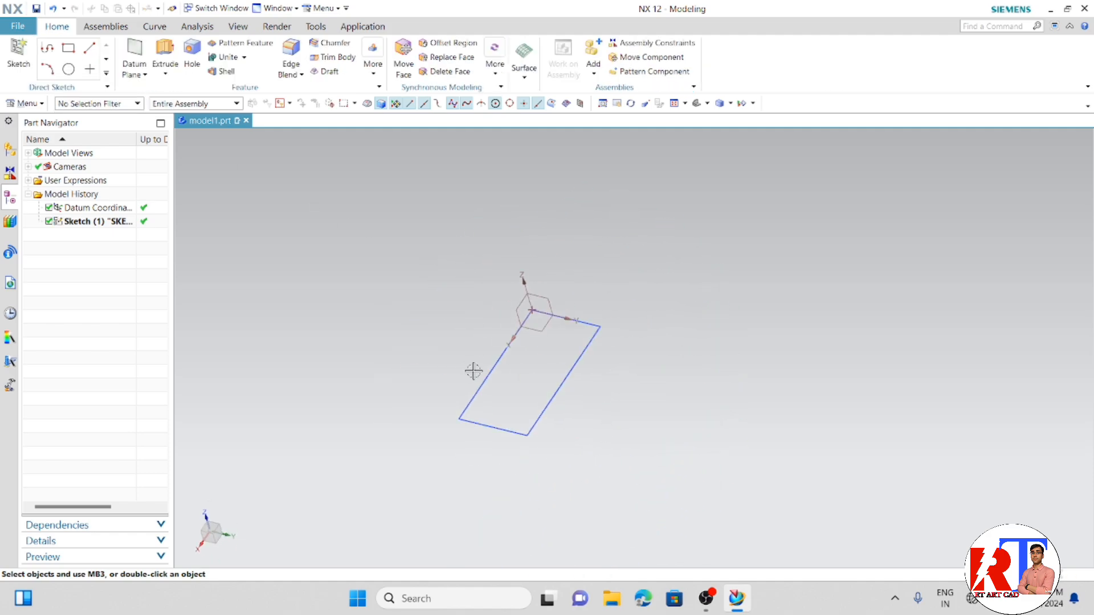
- Start an Extrude with the rectangle's four connected curves as the section and its long edge along X as the direction reference
{"action": "mouse_move", "coordinate": [473, 371]}
{"action": "middle_mouse_down"}
{"action": "mouse_move", "coordinate": [567, 327]}
{"action": "mouse_move", "coordinate": [584, 374]}
{"action": "mouse_move", "coordinate": [573, 369]}
{"action": "middle_mouse_up"}
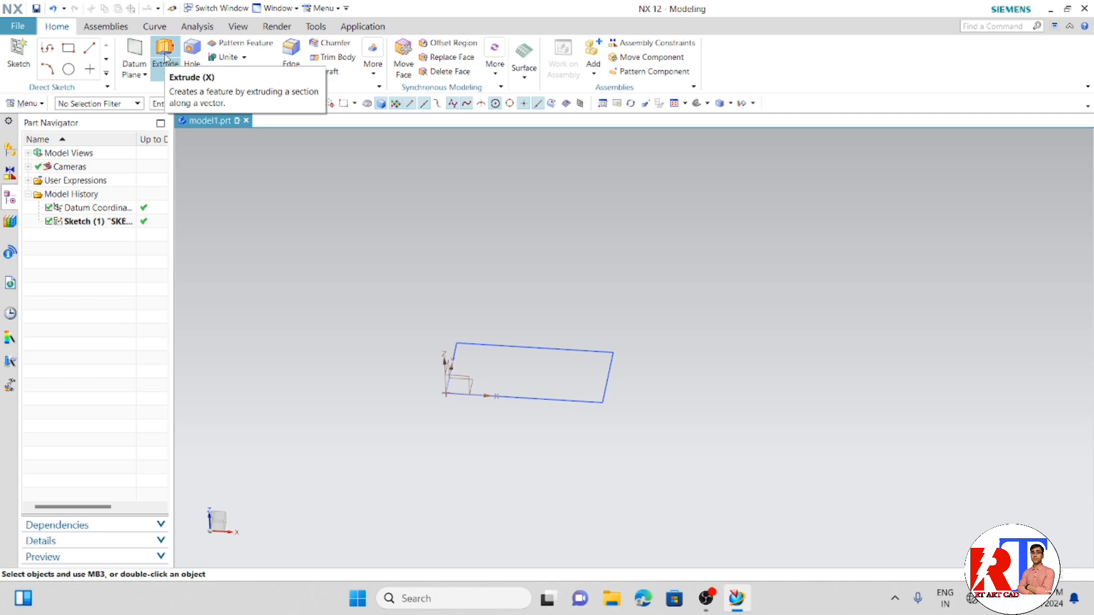
{"action": "left_click", "coordinate": [165, 57]}
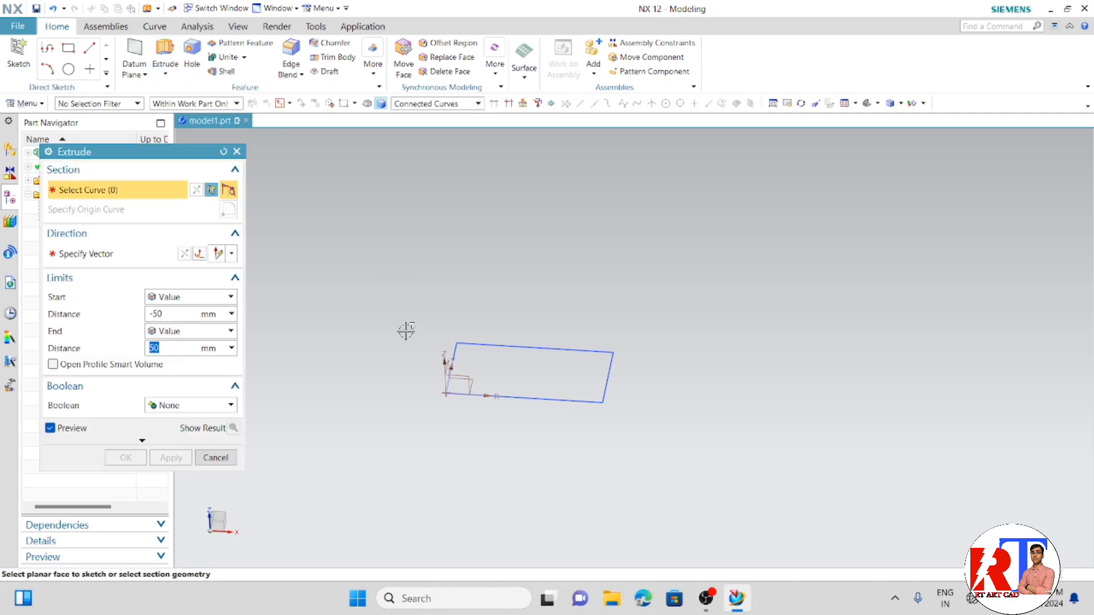
{"action": "mouse_move", "coordinate": [427, 444]}
{"action": "middle_mouse_down"}
{"action": "mouse_move", "coordinate": [456, 443]}
{"action": "mouse_move", "coordinate": [419, 442]}
{"action": "middle_mouse_up"}
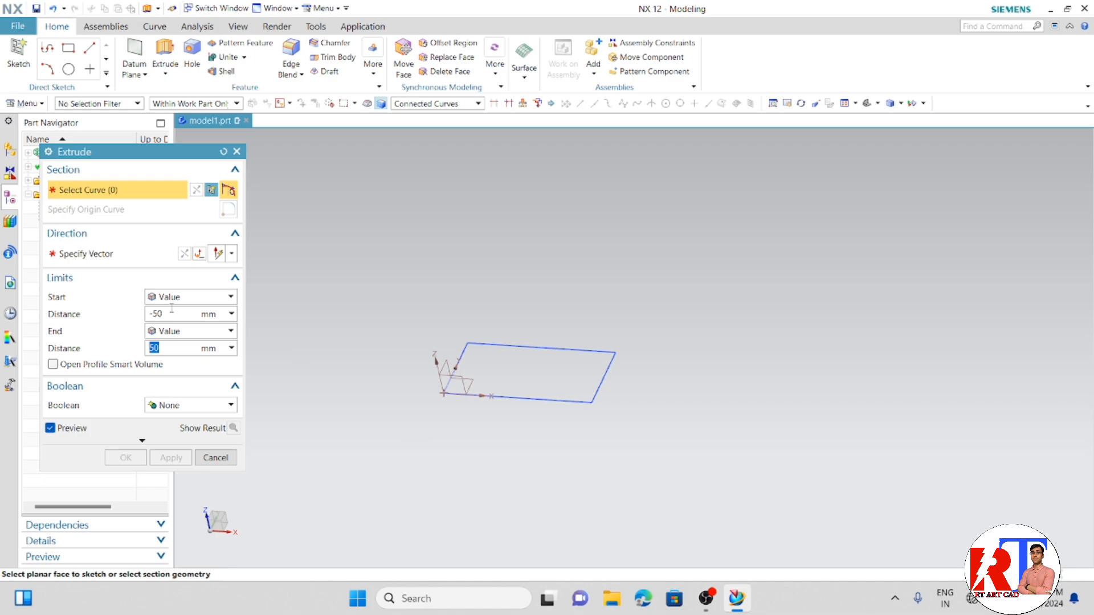
{"action": "left_click", "coordinate": [117, 256]}
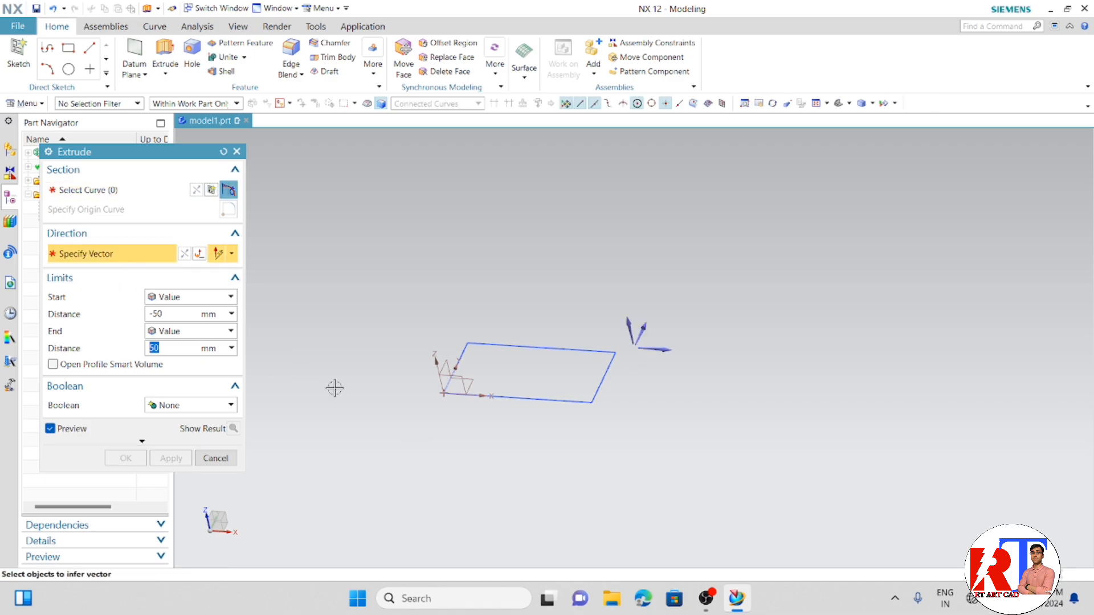
{"action": "left_click", "coordinate": [516, 400]}
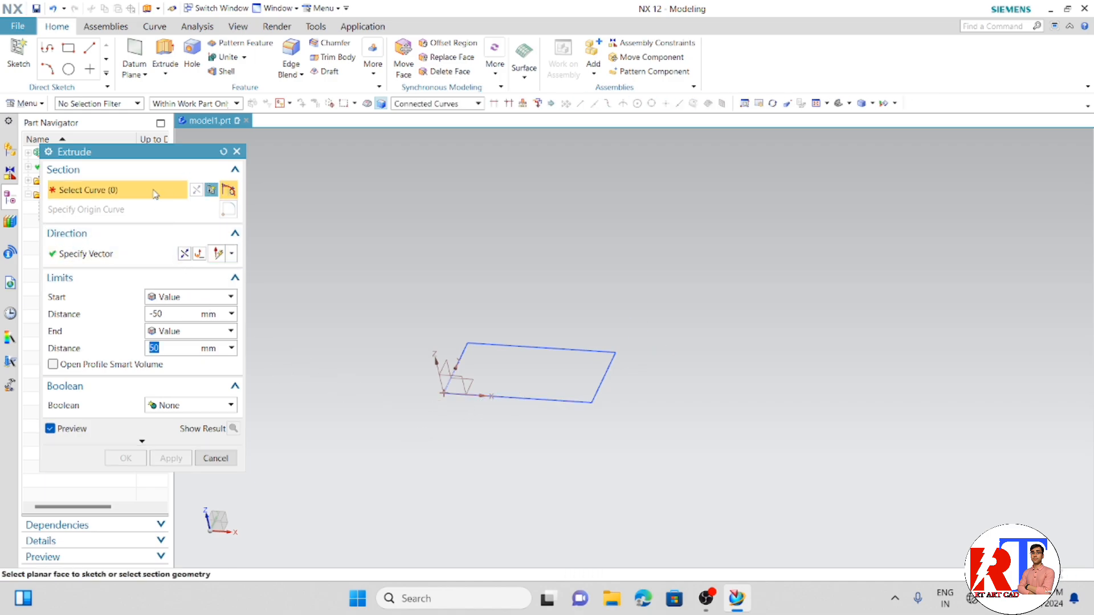
{"action": "left_click", "coordinate": [516, 400]}
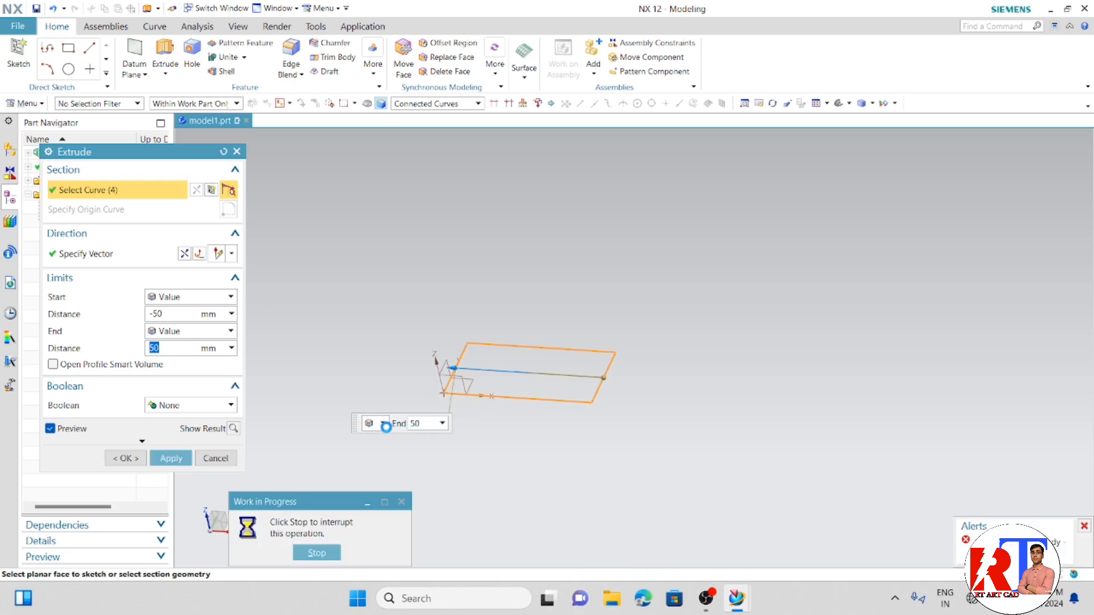
- Redirect the extrusion along the Z axis, perpendicular to the rectangle's plane
{"action": "middle_click_drag", "start_coordinate": [383, 393], "coordinate": [398, 388]}
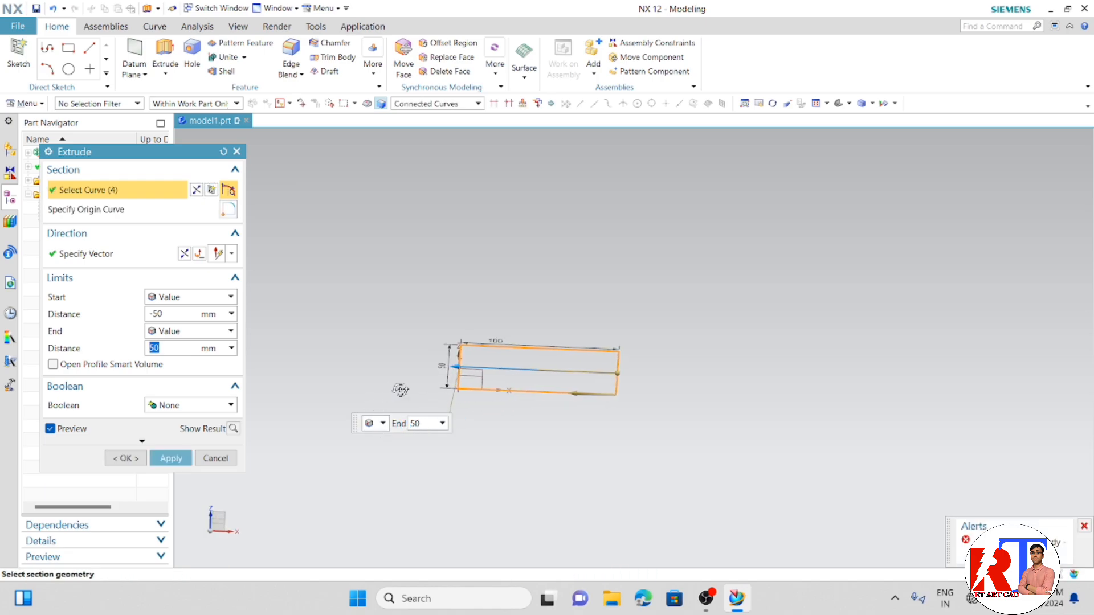
{"action": "left_click", "coordinate": [103, 254]}
{"action": "mouse_move", "coordinate": [612, 347]}
{"action": "middle_mouse_down"}
{"action": "mouse_move", "coordinate": [633, 325]}
{"action": "mouse_move", "coordinate": [625, 344]}
{"action": "mouse_move", "coordinate": [595, 338]}
{"action": "middle_mouse_up"}
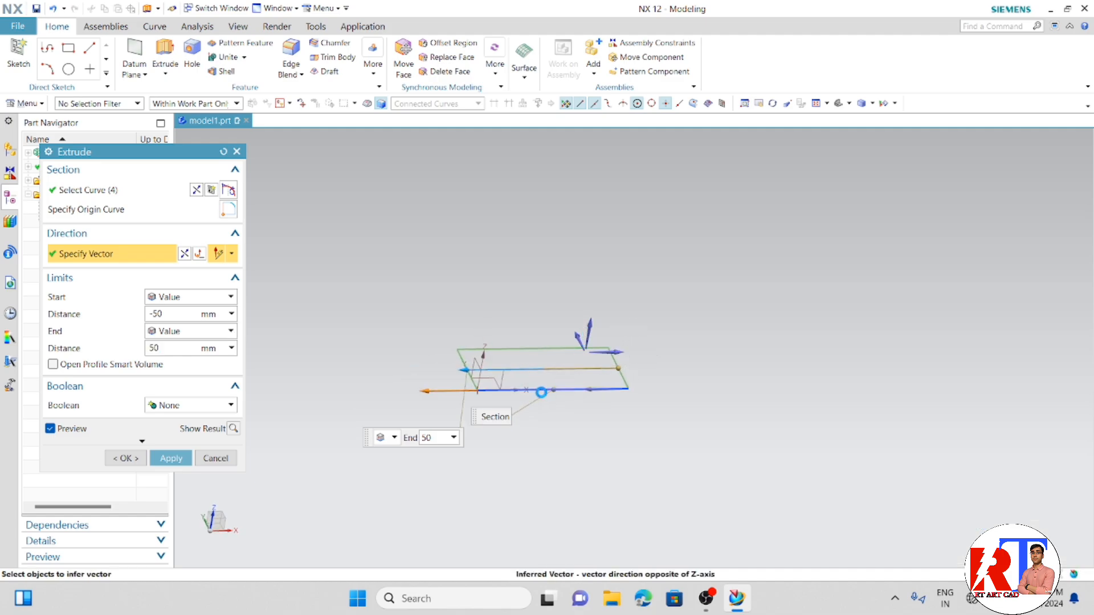
{"action": "left_click", "coordinate": [541, 392]}
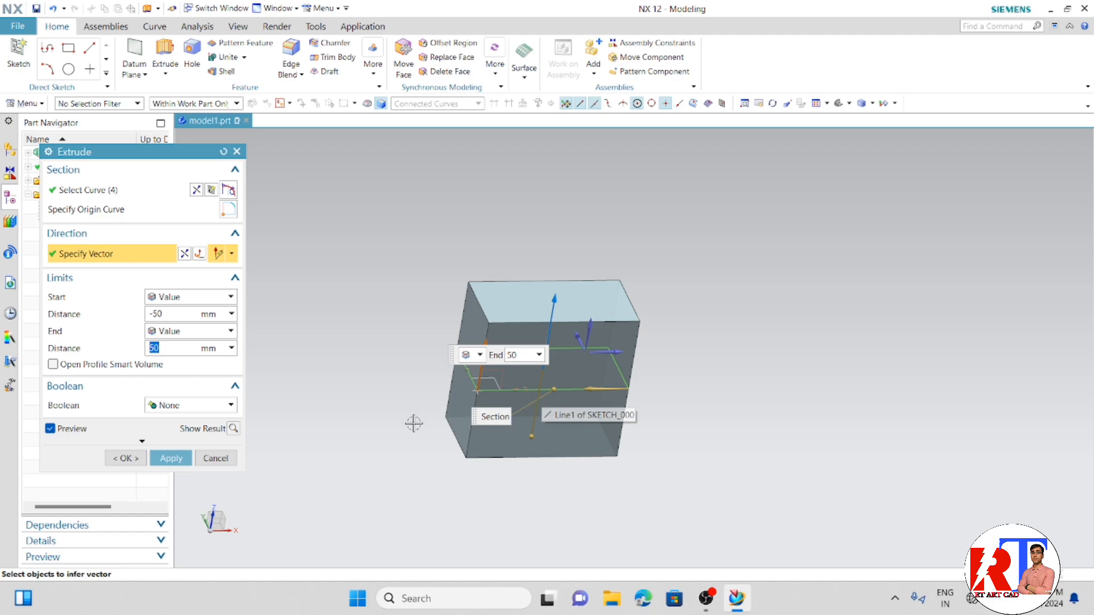
{"action": "mouse_move", "coordinate": [414, 423]}
{"action": "middle_mouse_down"}
{"action": "mouse_move", "coordinate": [454, 418]}
{"action": "mouse_move", "coordinate": [399, 413]}
{"action": "middle_mouse_up"}
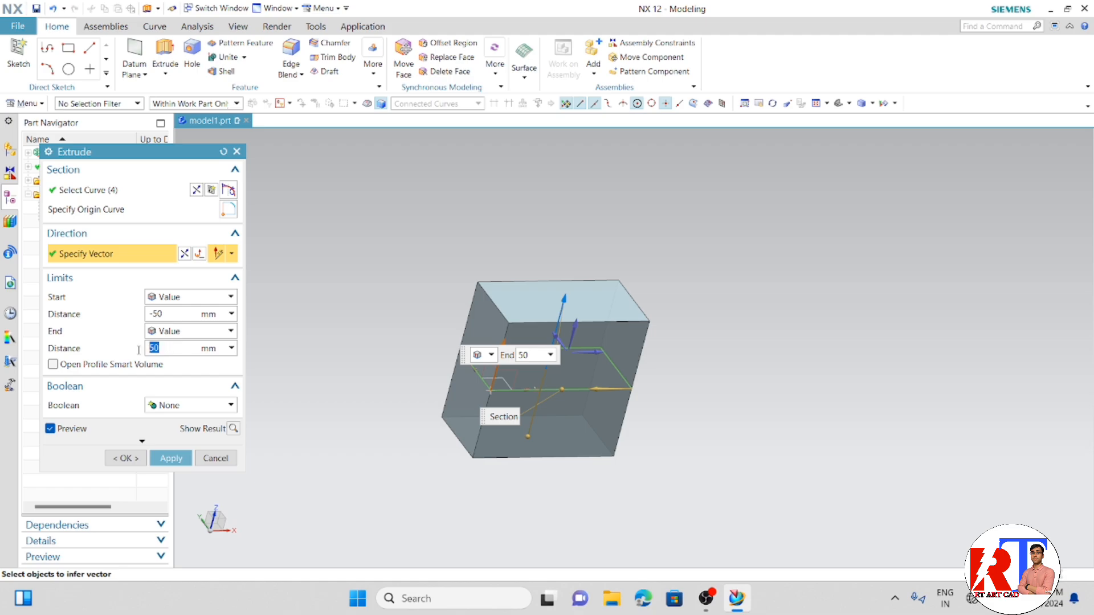
- Adjust the extrusion's start limit to -16 mm, keeping its limit type as Value
{"action": "left_click", "coordinate": [502, 416]}
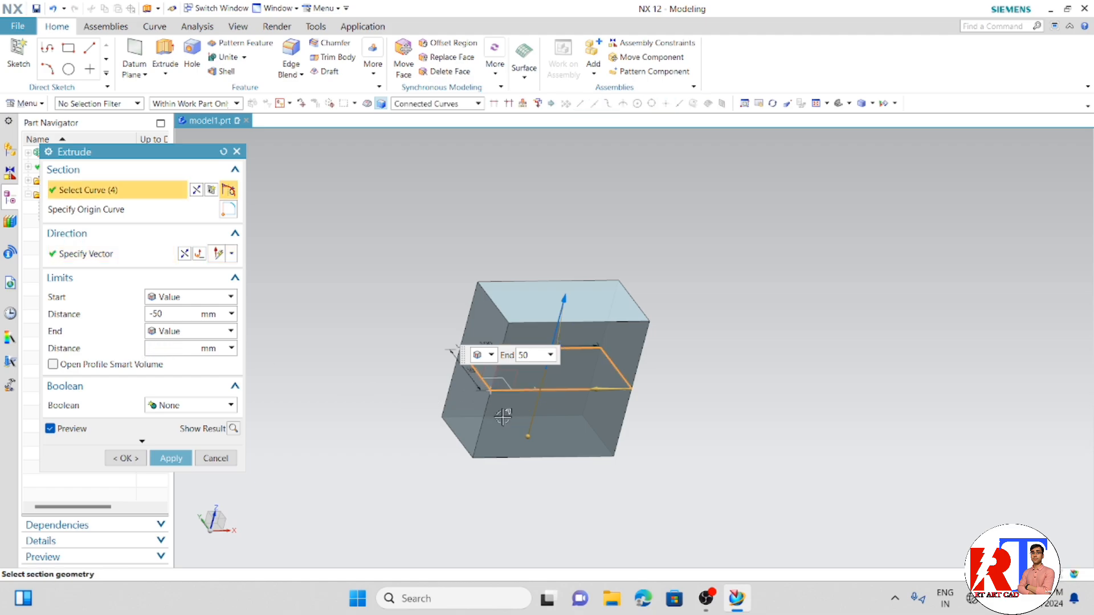
{"action": "left_click_drag", "start_coordinate": [528, 436], "coordinate": [545, 389]}
{"action": "middle_click_drag", "start_coordinate": [506, 432], "coordinate": [531, 408]}
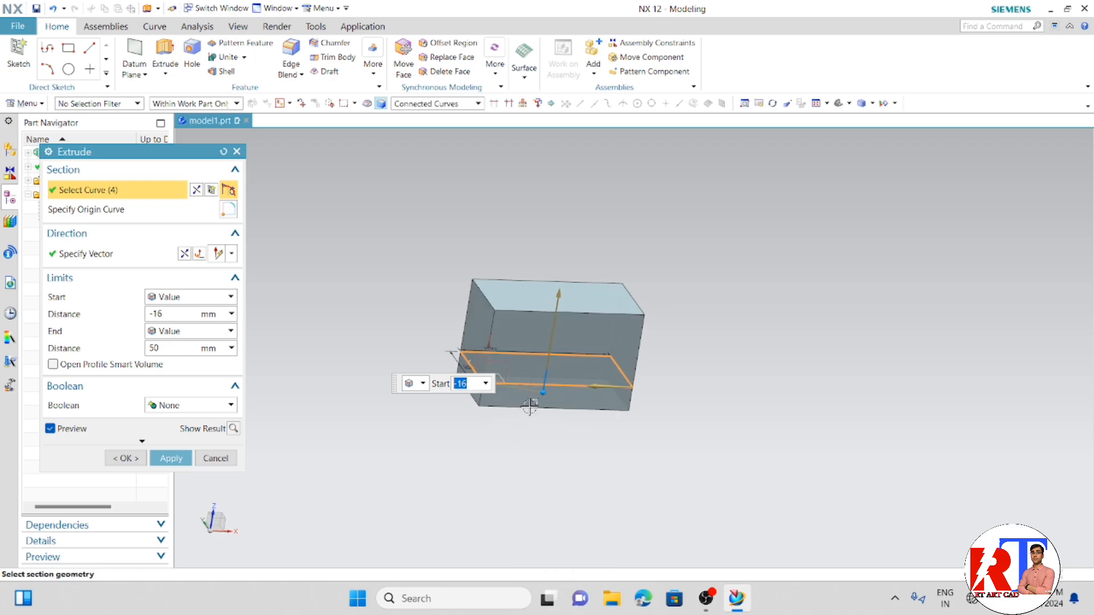
{"action": "scroll", "coordinate": [529, 407], "scroll_direction": "up", "scroll_amount": 1}
{"action": "left_click", "coordinate": [429, 385]}
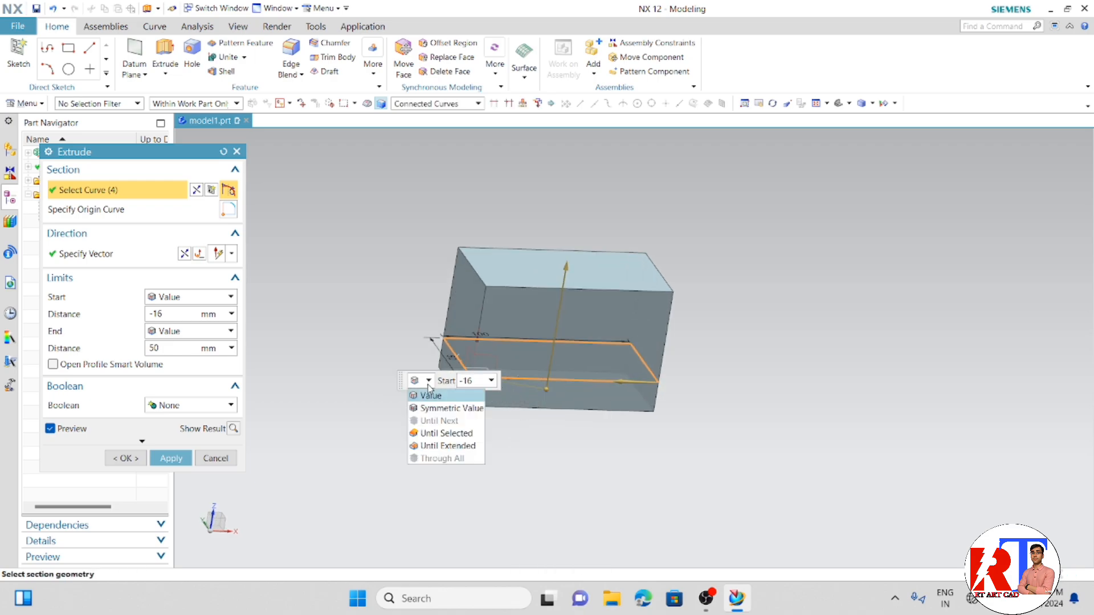
{"action": "left_click", "coordinate": [434, 397]}
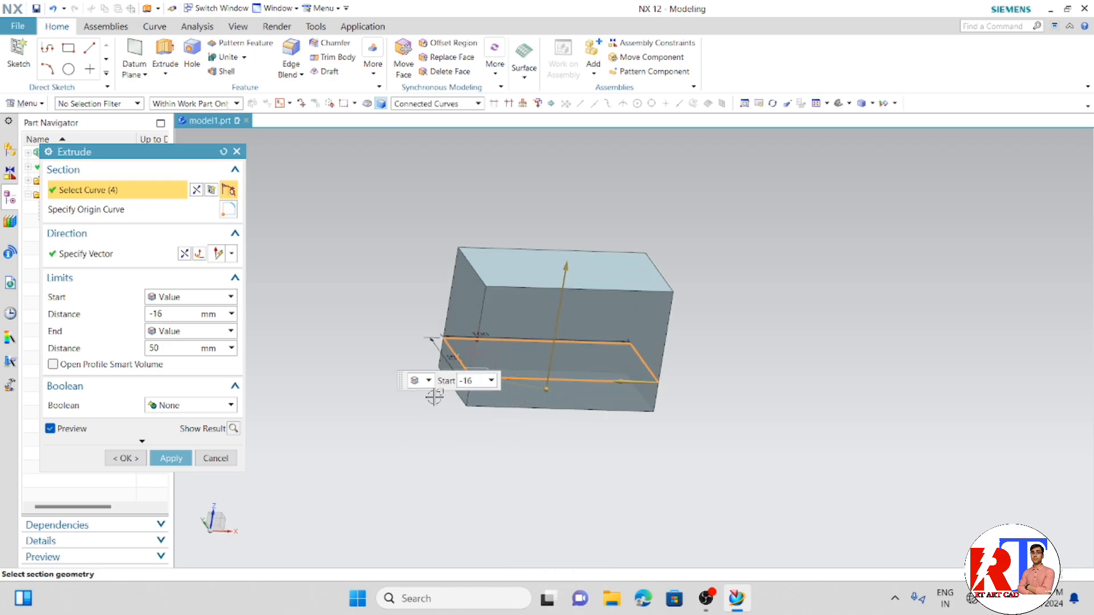
{"action": "left_click", "coordinate": [193, 298]}
{"action": "left_click", "coordinate": [194, 311]}
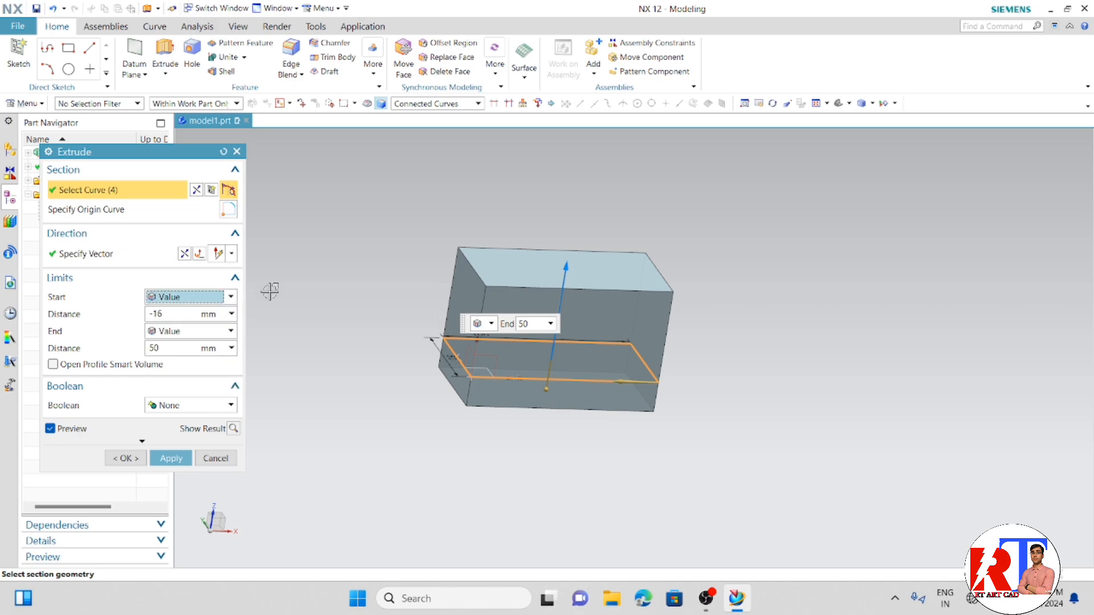
- Set the extrusion's end distance to 100 mm
{"action": "middle_click_drag", "start_coordinate": [503, 452], "coordinate": [447, 453]}
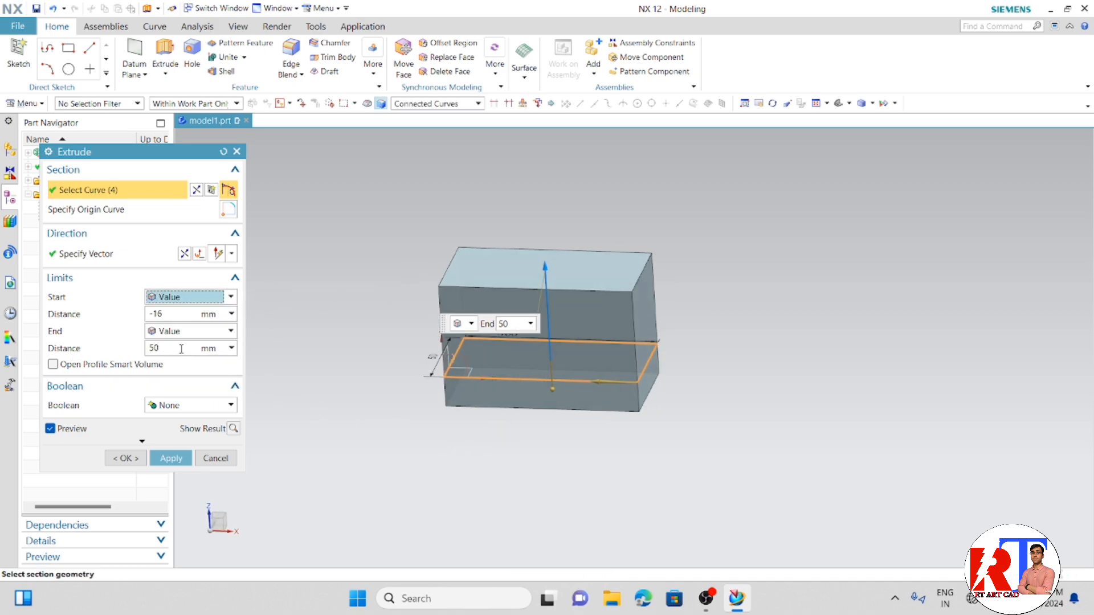
{"action": "left_click_drag", "start_coordinate": [182, 349], "coordinate": [133, 354]}
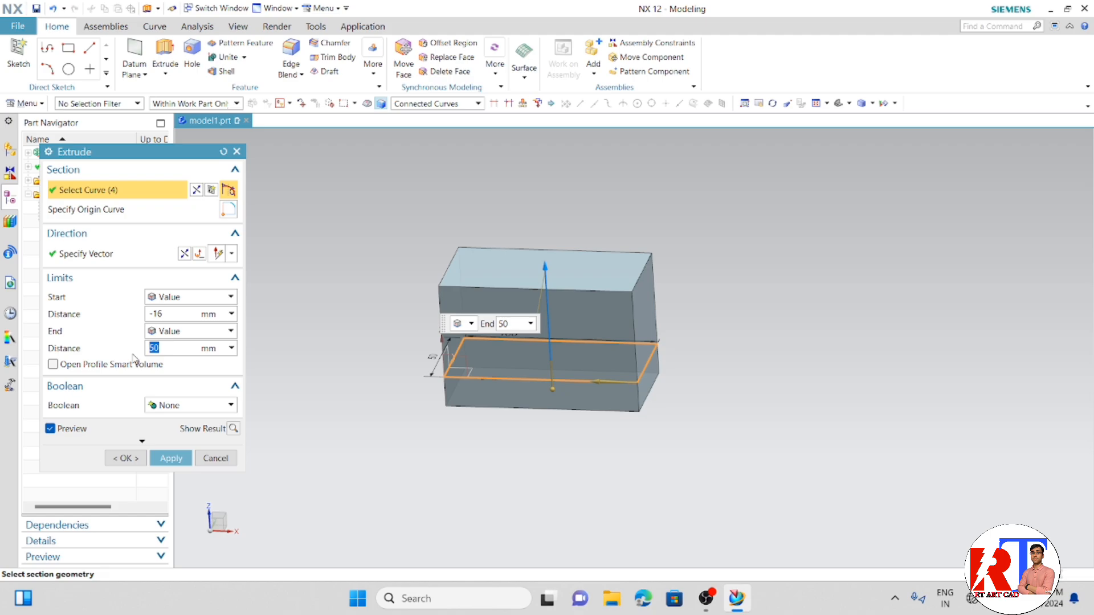
{"action": "type", "text": "5"}
{"action": "type", "text": "00"}
{"action": "key", "text": "Return"}
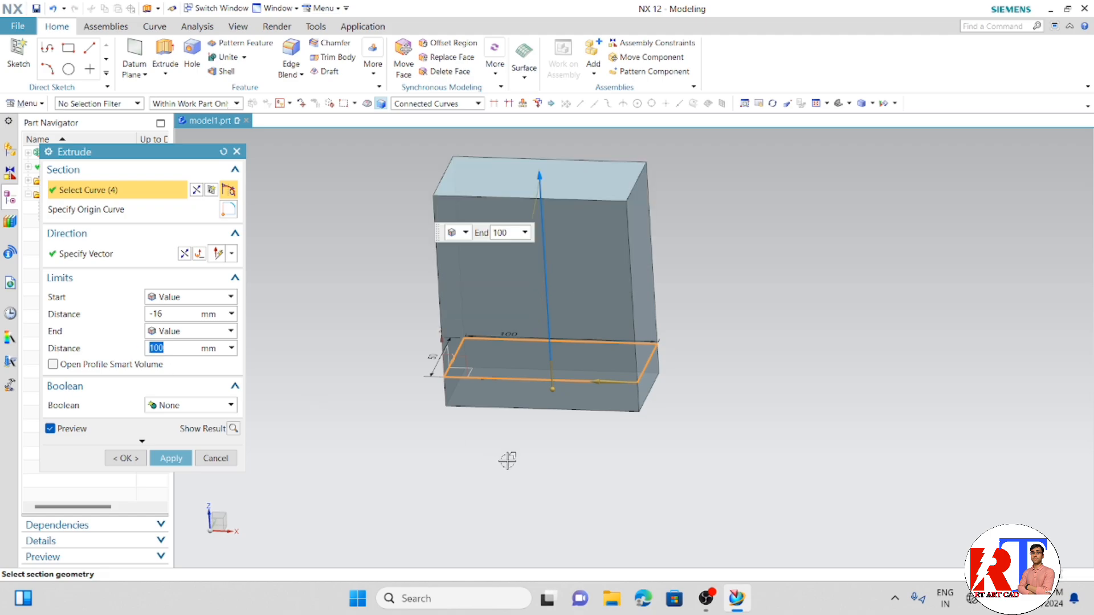
{"action": "middle_click_drag", "start_coordinate": [505, 459], "coordinate": [537, 383]}
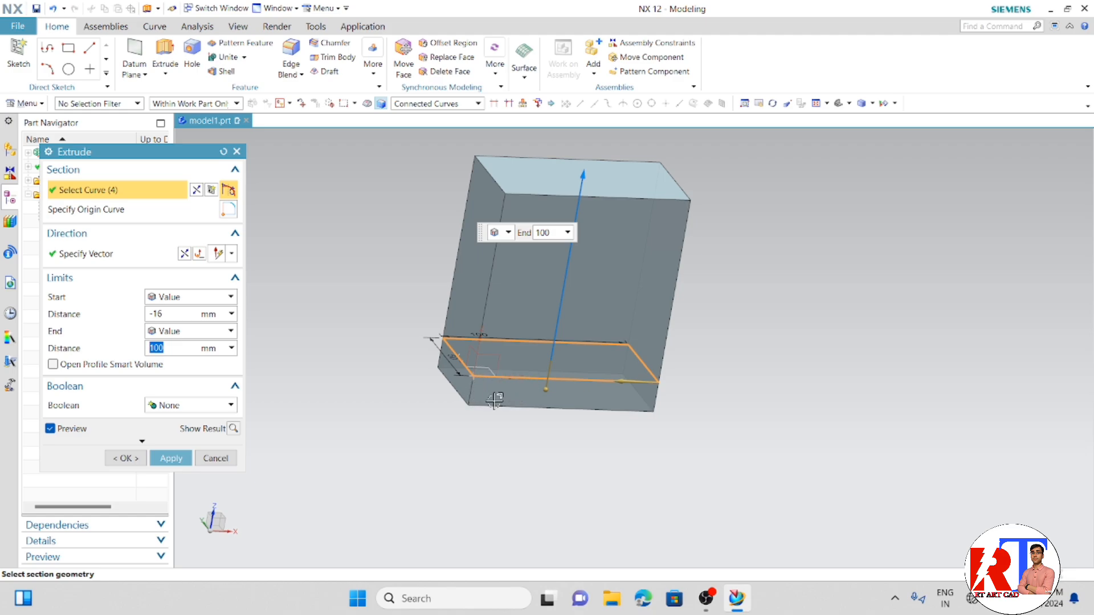
- Make the extrusion symmetric about the sketch with the Symmetric Value limit and a distance of 50 mm
{"action": "left_click", "coordinate": [229, 331]}
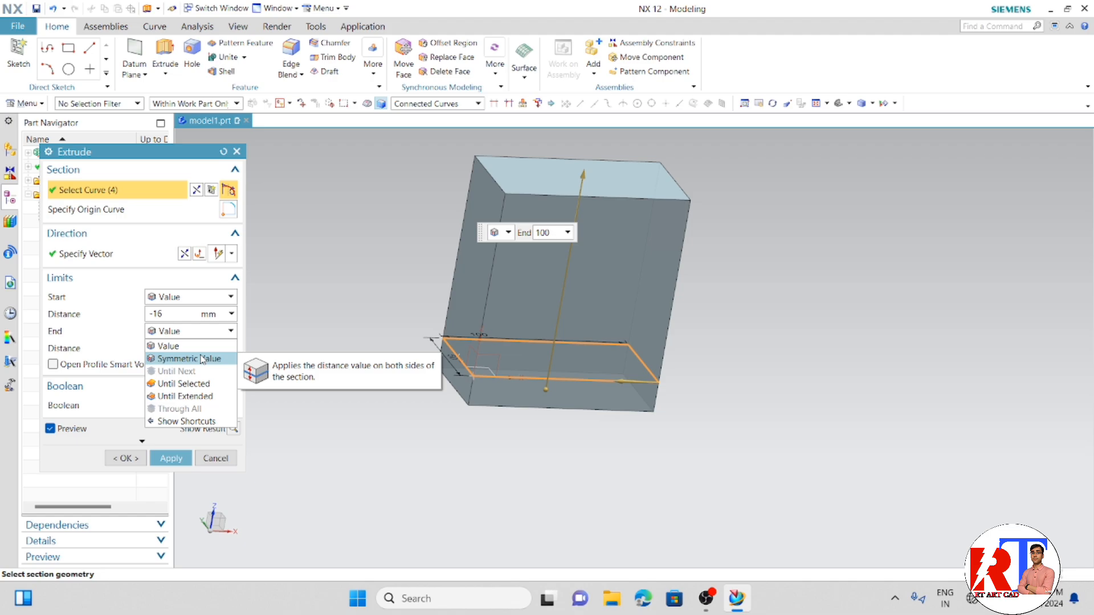
{"action": "left_click", "coordinate": [201, 358]}
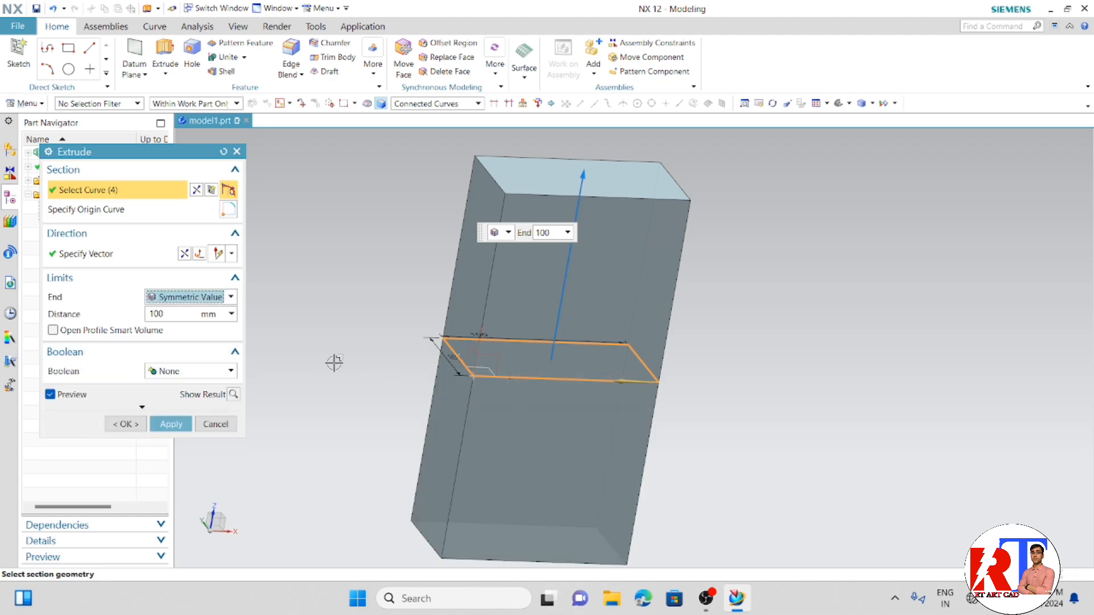
{"action": "left_click", "coordinate": [162, 315]}
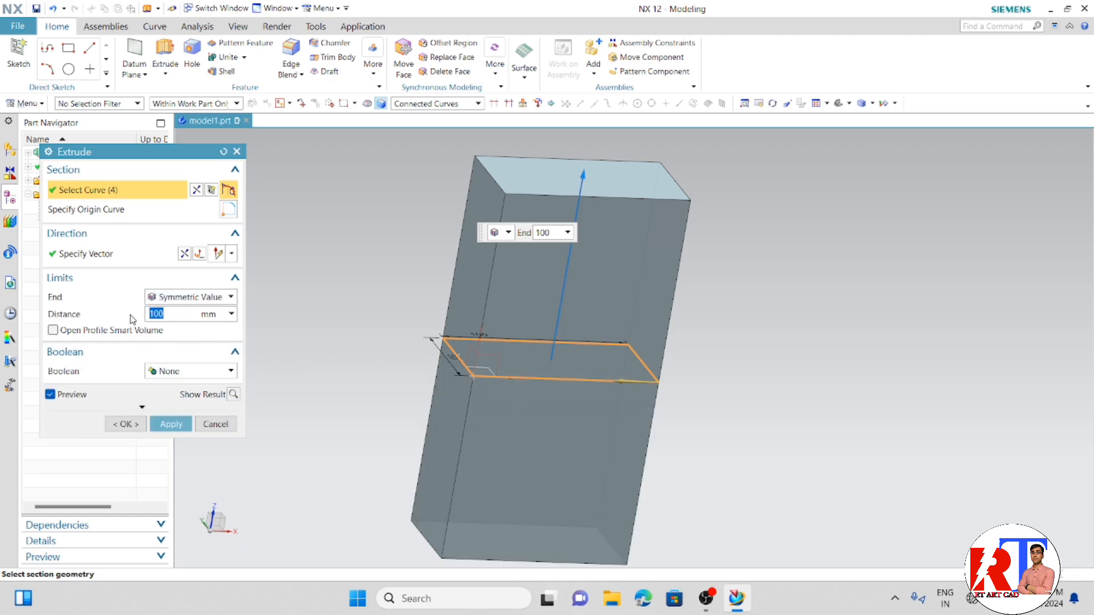
{"action": "type", "text": "50"}
{"action": "key", "text": "Return"}
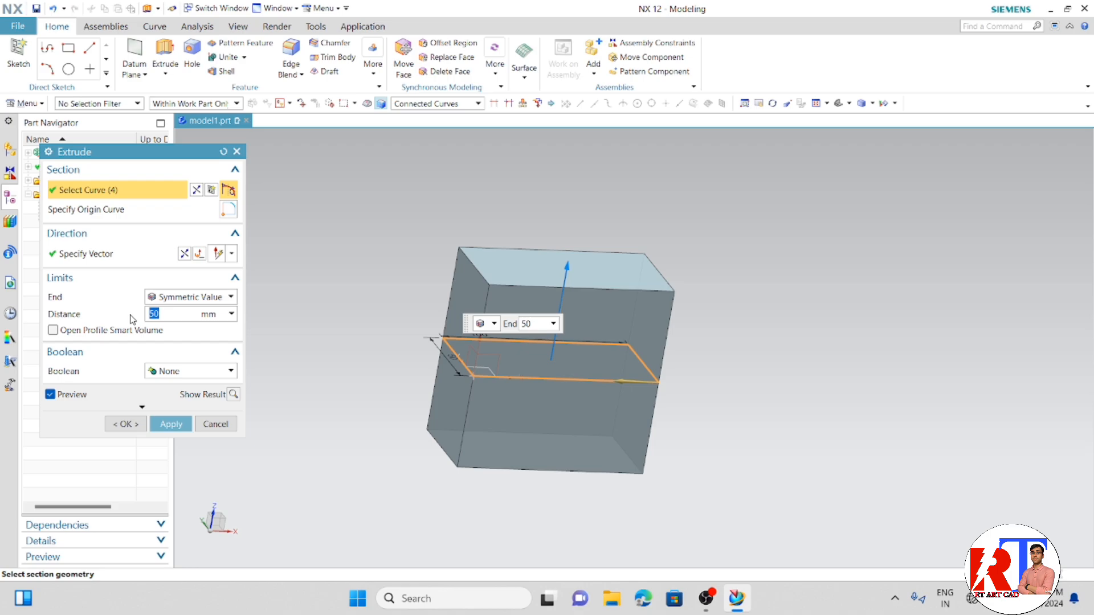
{"action": "middle_click_drag", "start_coordinate": [427, 394], "coordinate": [403, 417]}
- Return the extrusion's end limit to Value, then cancel the Extrude
{"action": "left_click", "coordinate": [212, 297]}
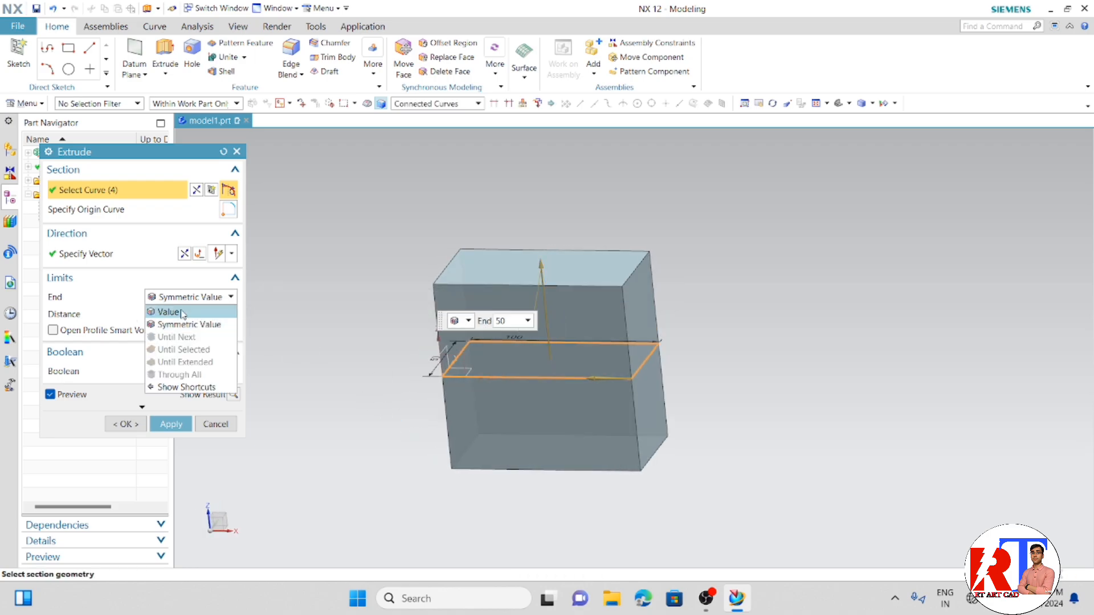
{"action": "left_click", "coordinate": [182, 313]}
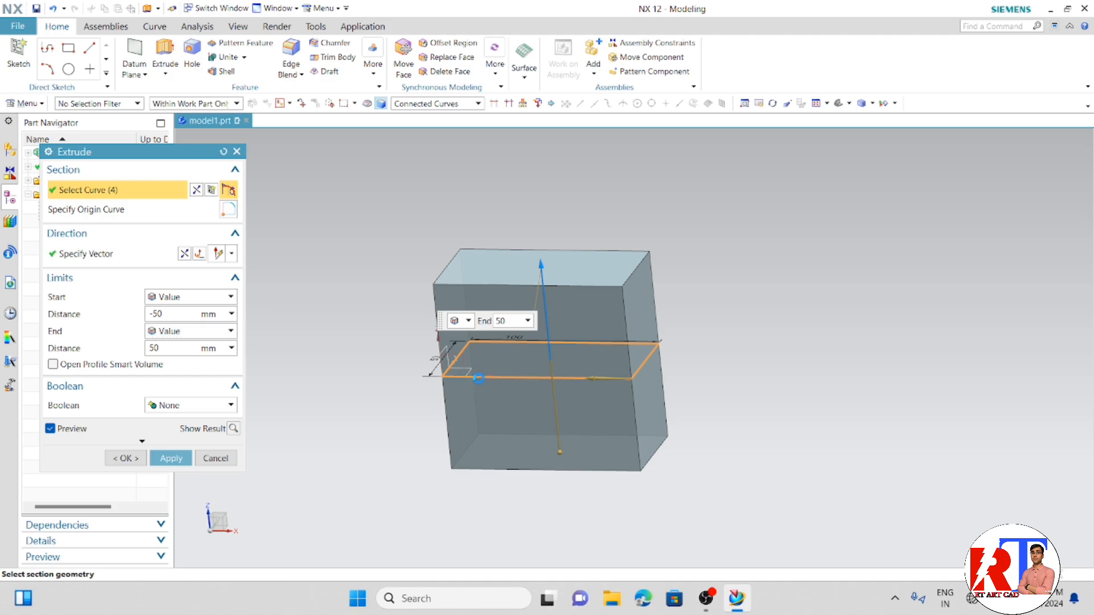
{"action": "left_click", "coordinate": [146, 254]}
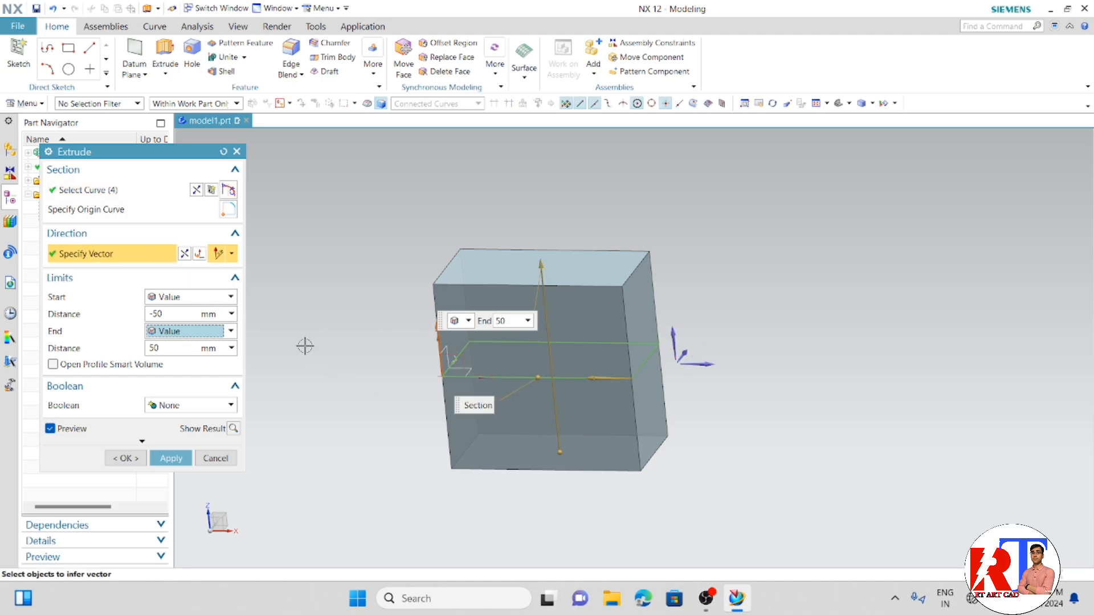
{"action": "middle_click_drag", "start_coordinate": [295, 395], "coordinate": [351, 410]}
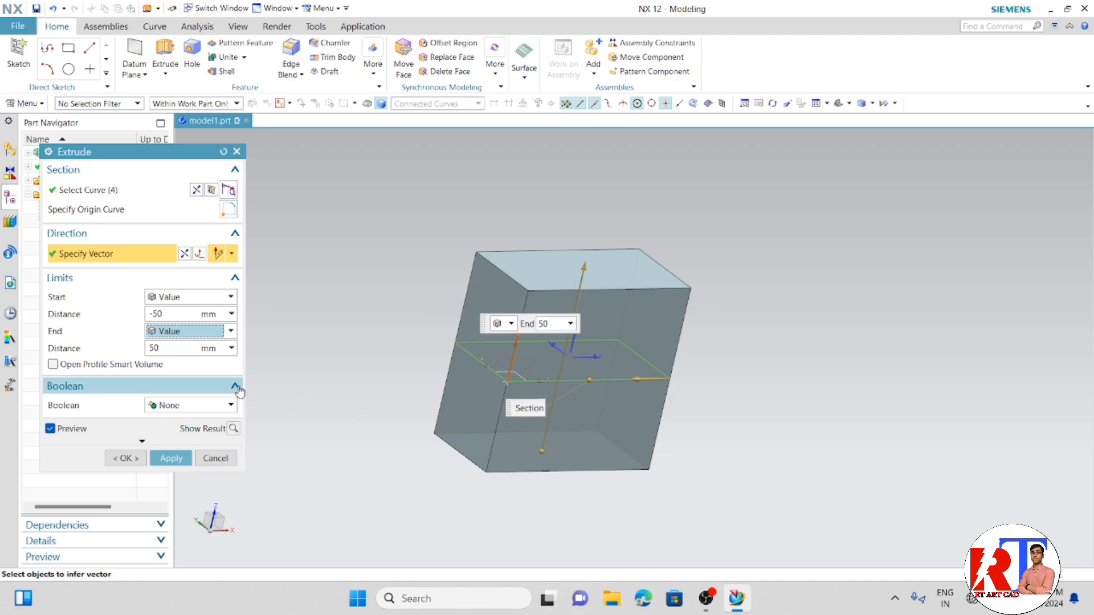
{"action": "left_click", "coordinate": [216, 458]}
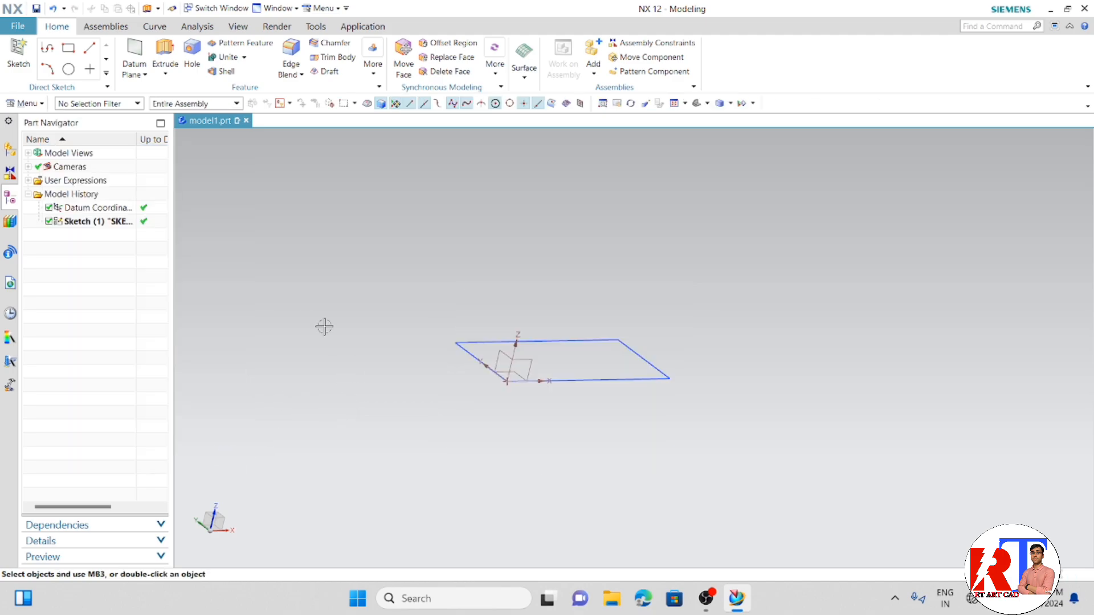
- Start an Extrude of the rectangle's four connected curves with a start distance of 0 mm and an end distance of 50 mm
{"action": "left_click", "coordinate": [165, 54]}
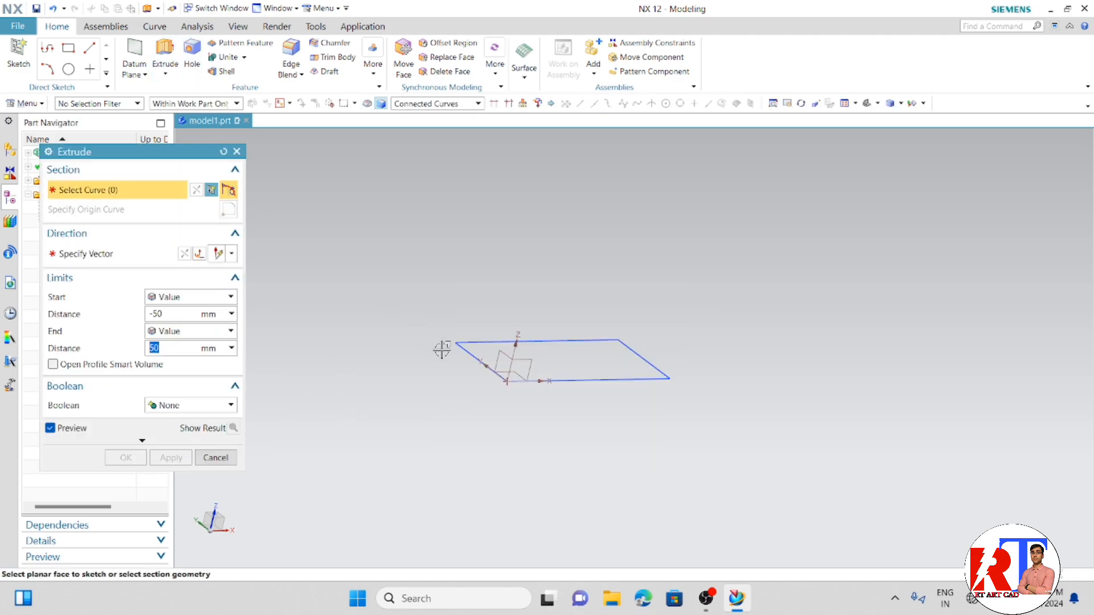
{"action": "left_click", "coordinate": [485, 363]}
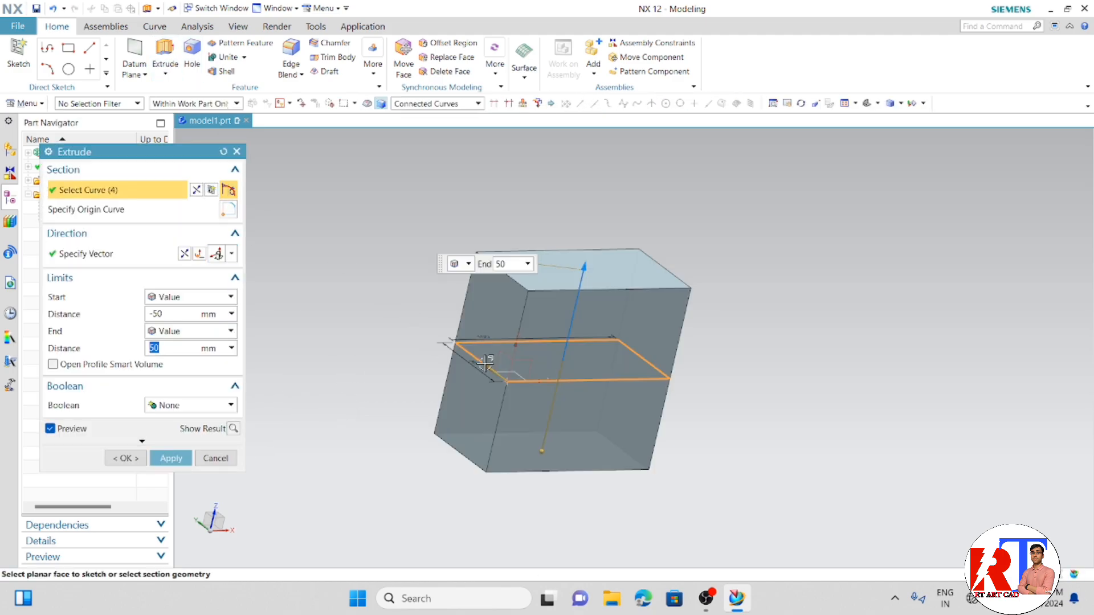
{"action": "left_click", "coordinate": [185, 314]}
{"action": "left_click_drag", "start_coordinate": [167, 311], "coordinate": [121, 307]}
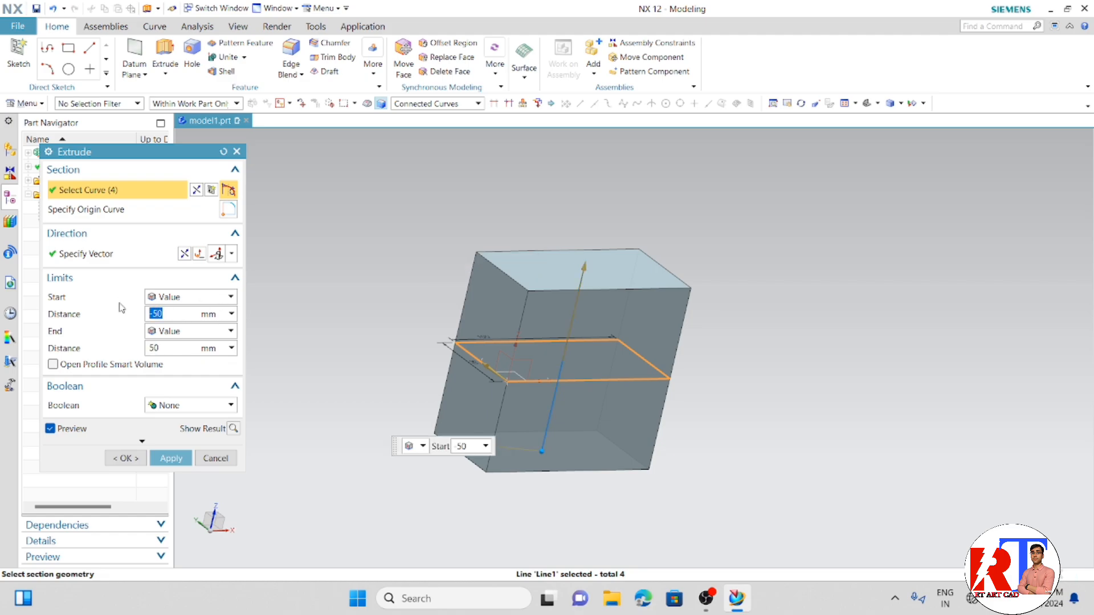
{"action": "type", "text": "0"}
{"action": "key", "text": "Return"}
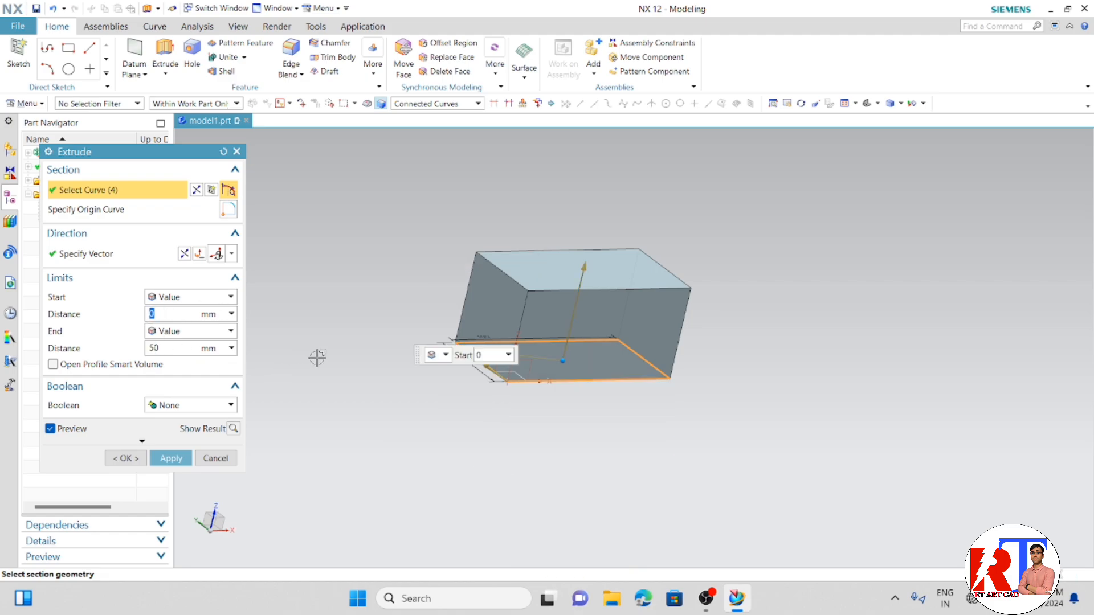
{"action": "middle_click_drag", "start_coordinate": [317, 359], "coordinate": [300, 371]}
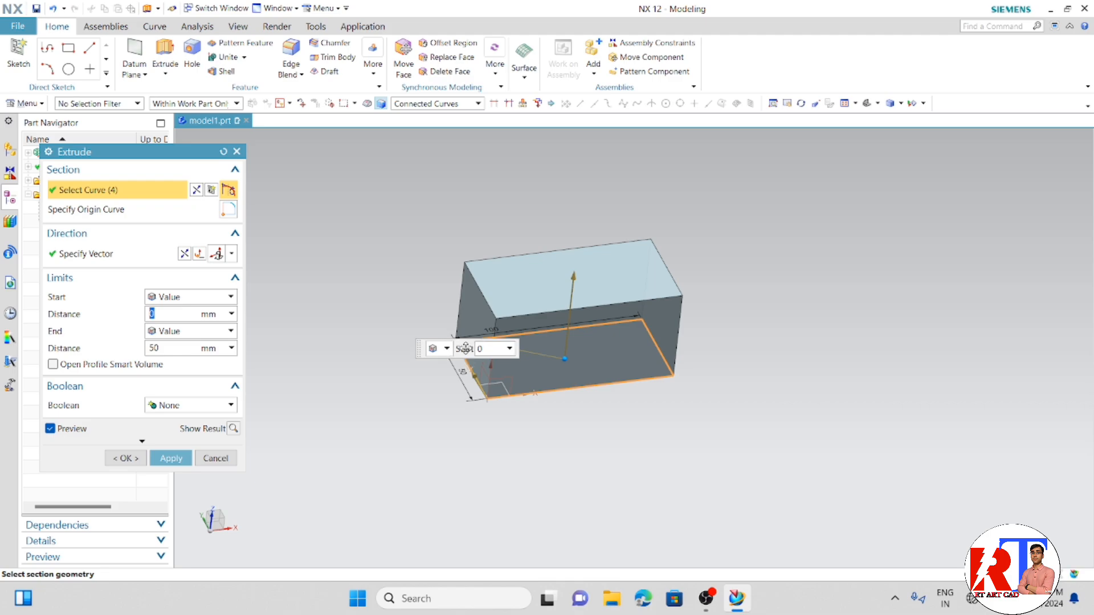
{"action": "middle_click_drag", "start_coordinate": [720, 415], "coordinate": [651, 383]}
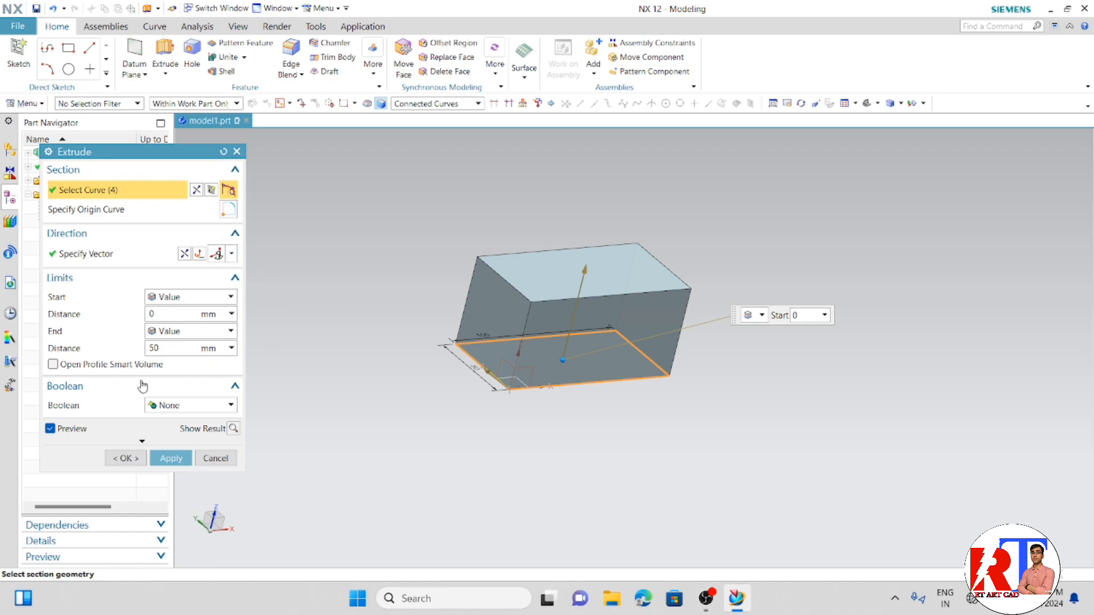
- Show the extrusion's result, apply it as a solid block and close the Extrude dialog
{"action": "left_click", "coordinate": [232, 428]}
{"action": "middle_click_drag", "start_coordinate": [442, 447], "coordinate": [410, 459]}
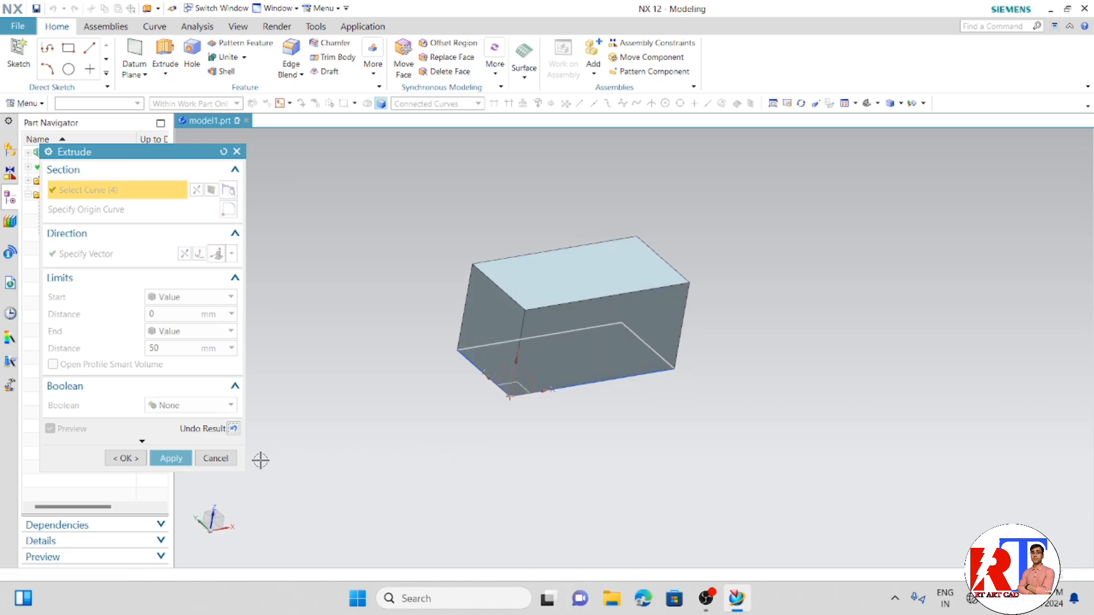
{"action": "left_click", "coordinate": [170, 459]}
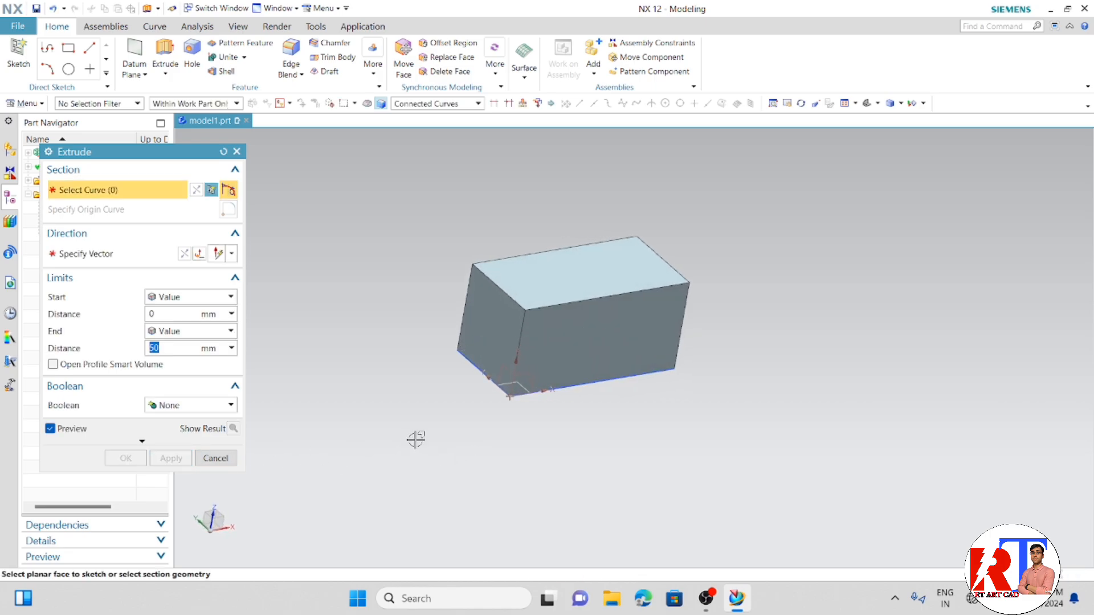
{"action": "mouse_move", "coordinate": [415, 440]}
{"action": "middle_mouse_down"}
{"action": "mouse_move", "coordinate": [461, 429]}
{"action": "mouse_move", "coordinate": [429, 435]}
{"action": "middle_mouse_up"}
{"action": "left_click", "coordinate": [216, 458]}
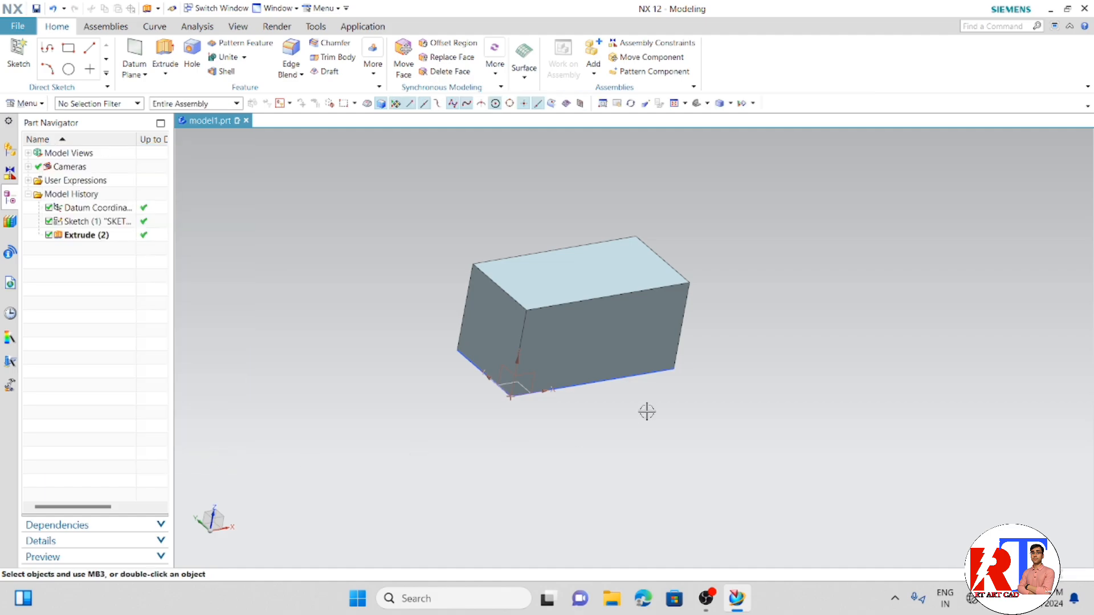
{"action": "mouse_move", "coordinate": [647, 412]}
{"action": "middle_mouse_down"}
{"action": "mouse_move", "coordinate": [606, 395]}
{"action": "mouse_move", "coordinate": [511, 402]}
{"action": "mouse_move", "coordinate": [457, 437]}
{"action": "mouse_move", "coordinate": [550, 461]}
{"action": "mouse_move", "coordinate": [606, 414]}
{"action": "mouse_move", "coordinate": [630, 433]}
{"action": "mouse_move", "coordinate": [631, 422]}
{"action": "middle_mouse_up"}
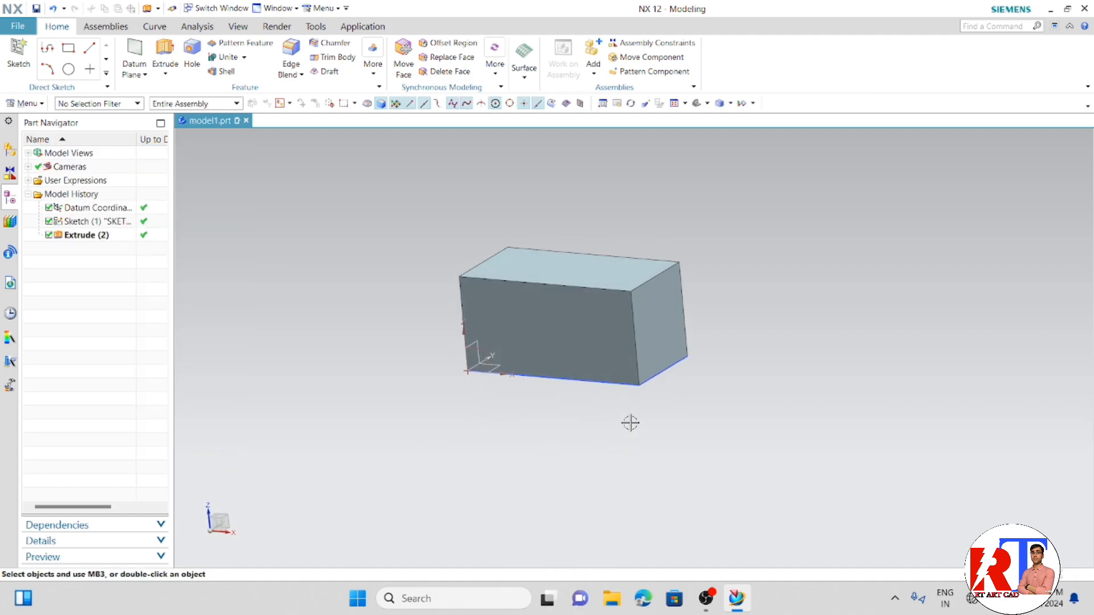
- Hide the rectangle sketch at the base of the block
{"action": "left_click", "coordinate": [660, 378]}
{"action": "left_click", "coordinate": [638, 410]}
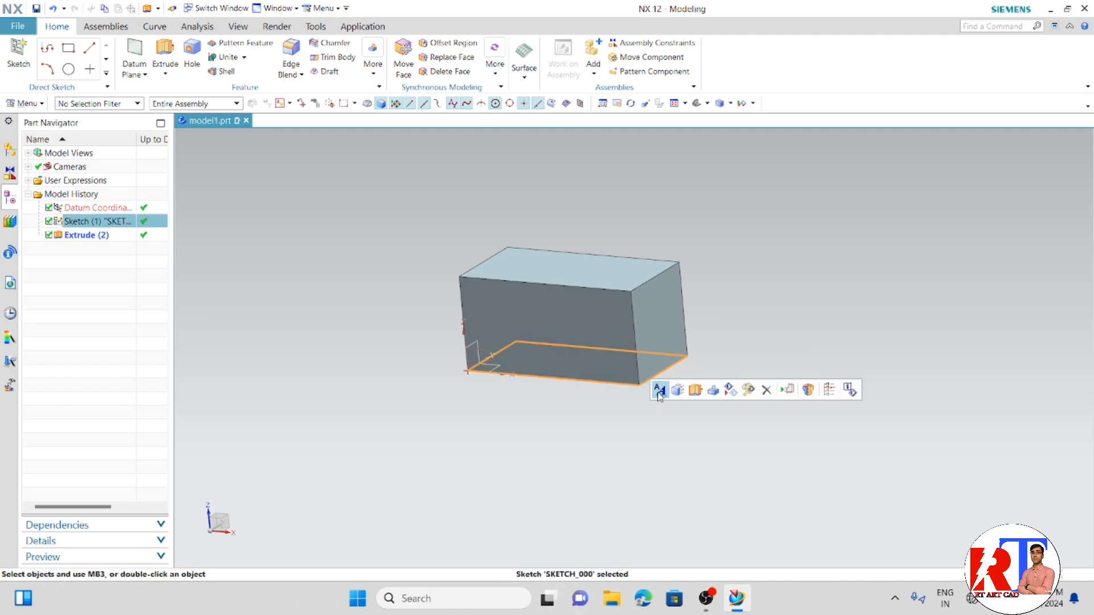
{"action": "key", "text": "Escape"}
{"action": "left_click", "coordinate": [678, 368]}
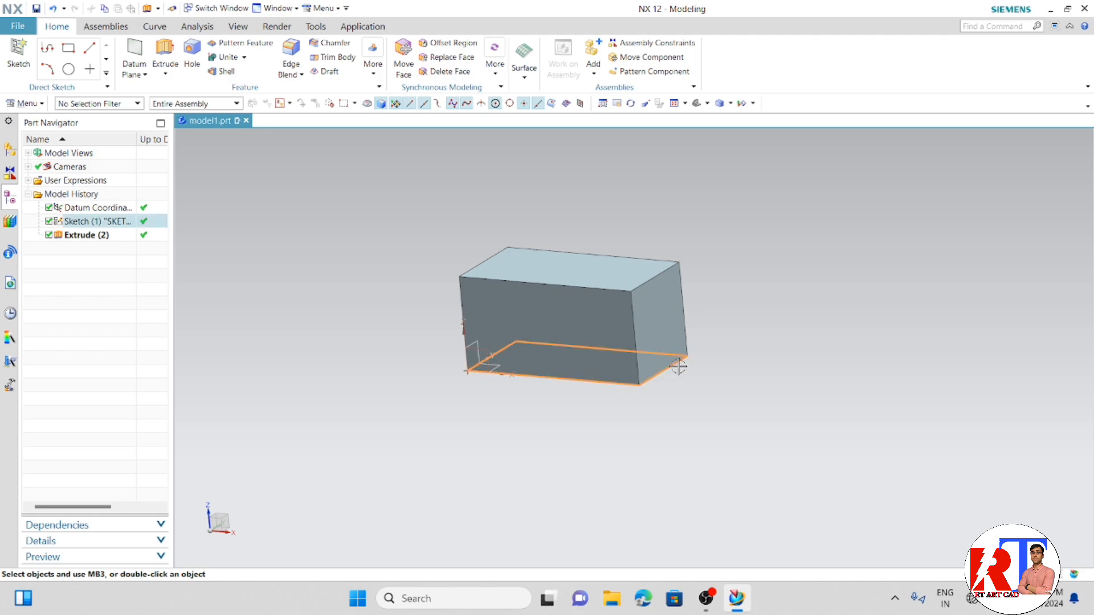
{"action": "right_click", "coordinate": [678, 368]}
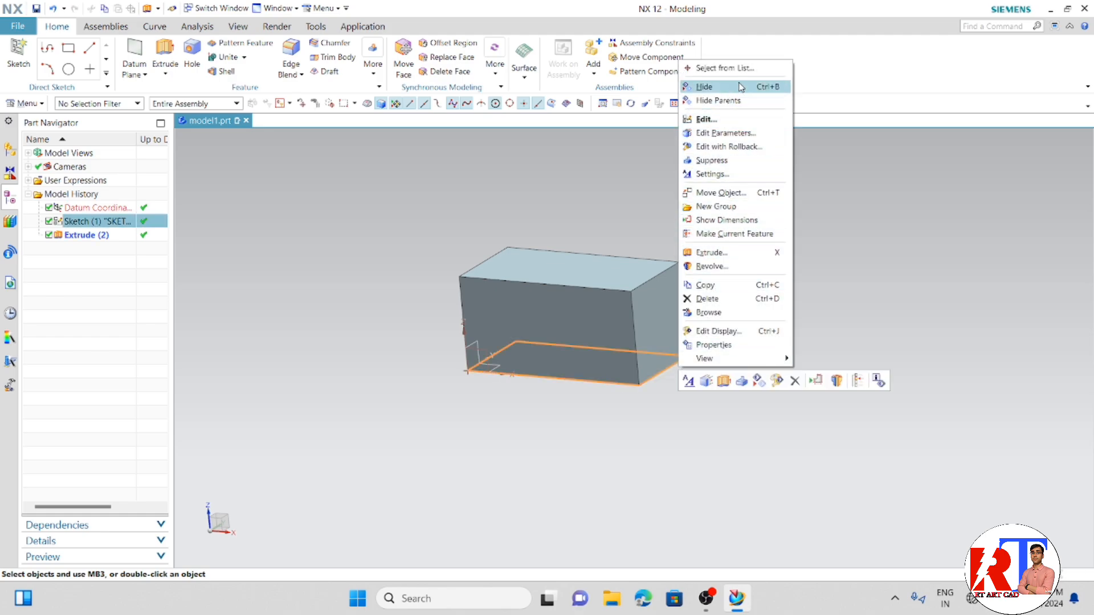
{"action": "left_click", "coordinate": [756, 87]}
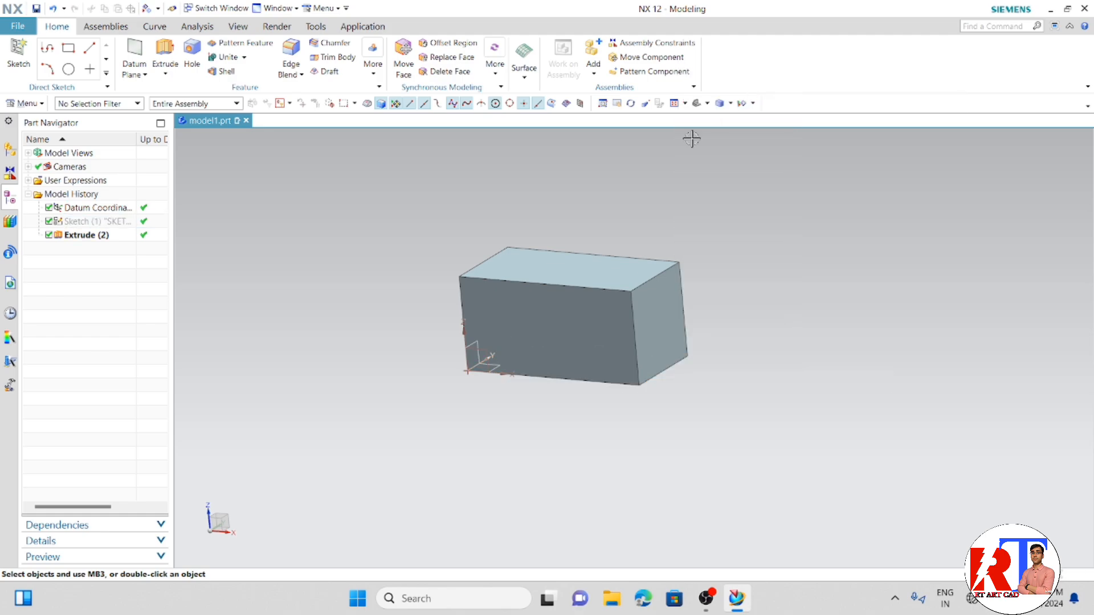
- Open the block's extrusion for editing, try reversing its direction and restore the original direction
{"action": "middle_click_drag", "start_coordinate": [587, 409], "coordinate": [611, 406]}
{"action": "middle_click_drag", "start_coordinate": [706, 227], "coordinate": [581, 323]}
{"action": "right_click", "coordinate": [103, 241]}
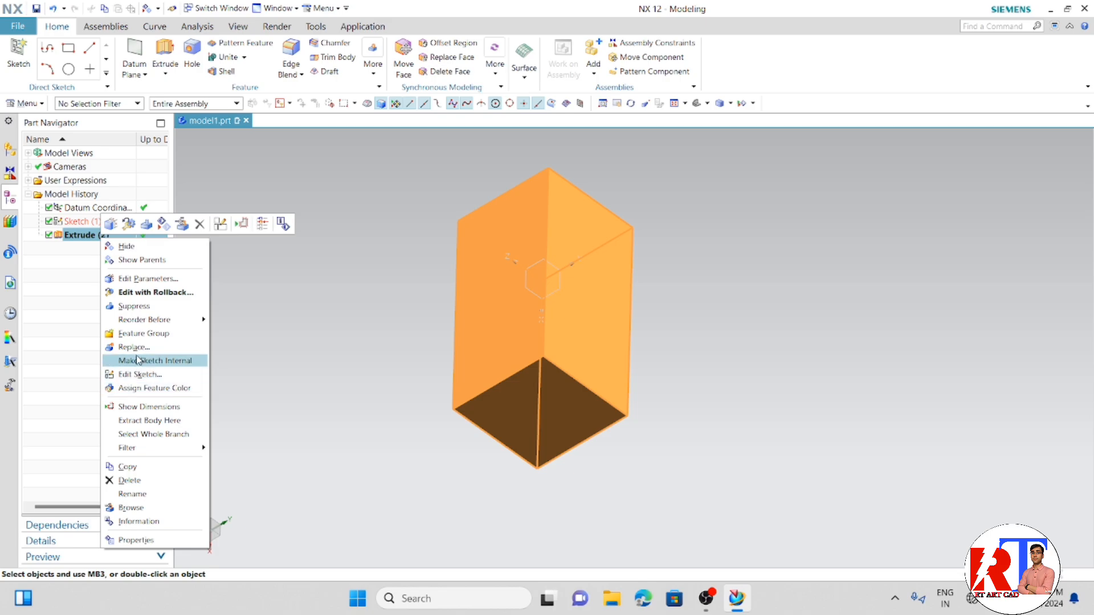
{"action": "left_click", "coordinate": [249, 270]}
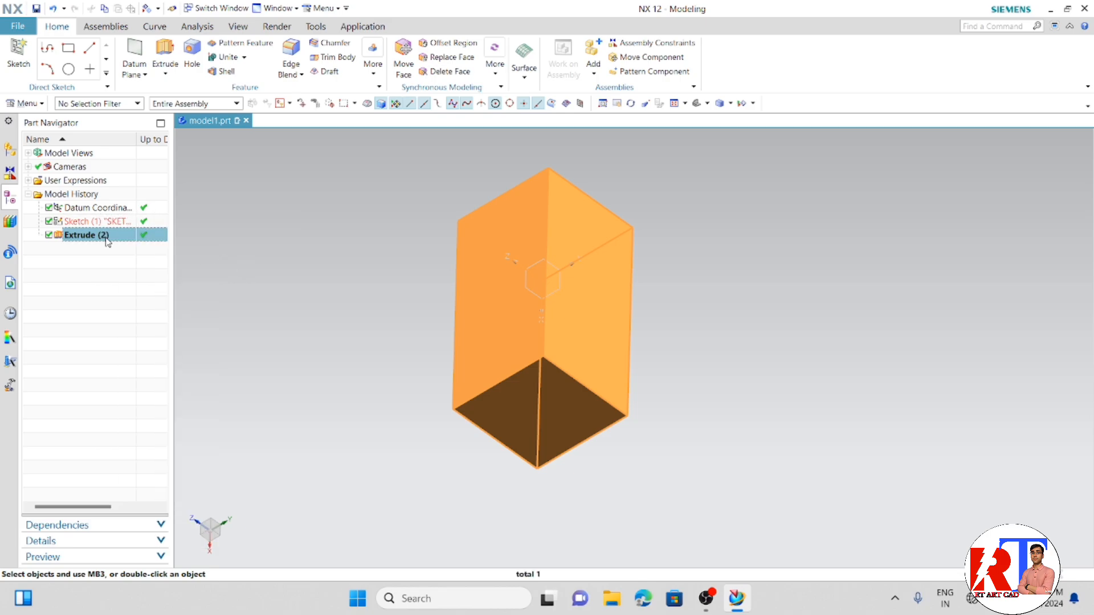
{"action": "double_click", "coordinate": [104, 236]}
{"action": "middle_click_drag", "start_coordinate": [352, 356], "coordinate": [414, 305]}
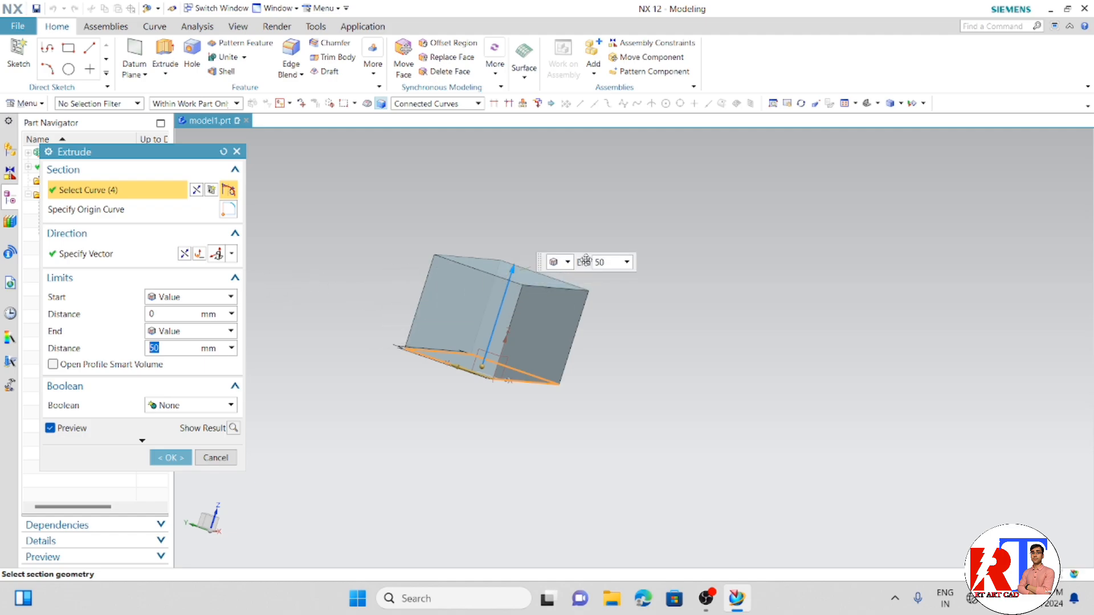
{"action": "left_click", "coordinate": [184, 255]}
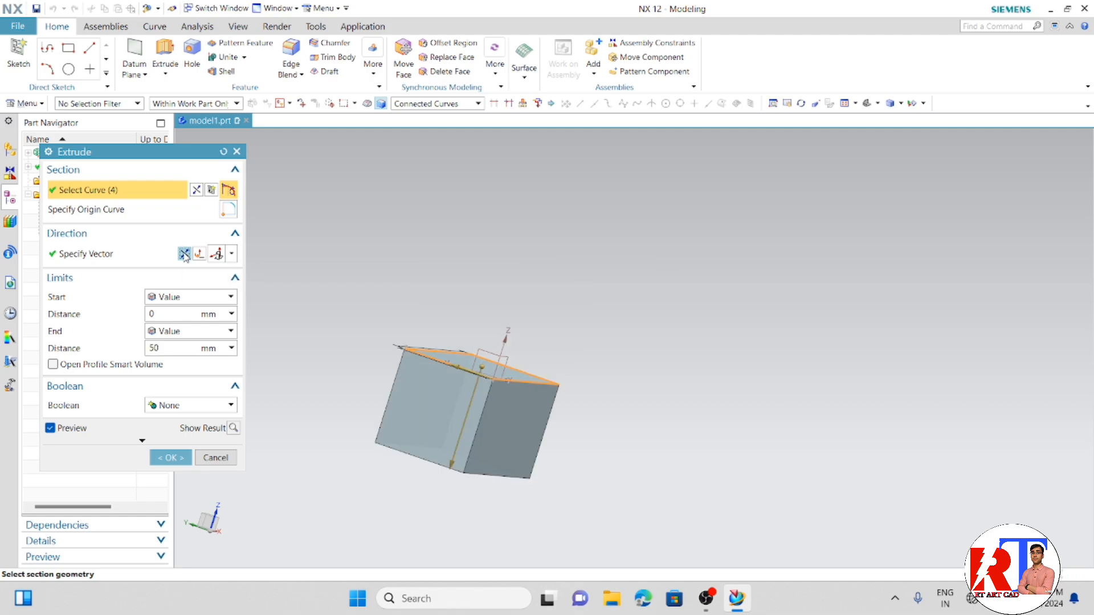
{"action": "left_click", "coordinate": [184, 255]}
{"action": "left_click", "coordinate": [184, 254]}
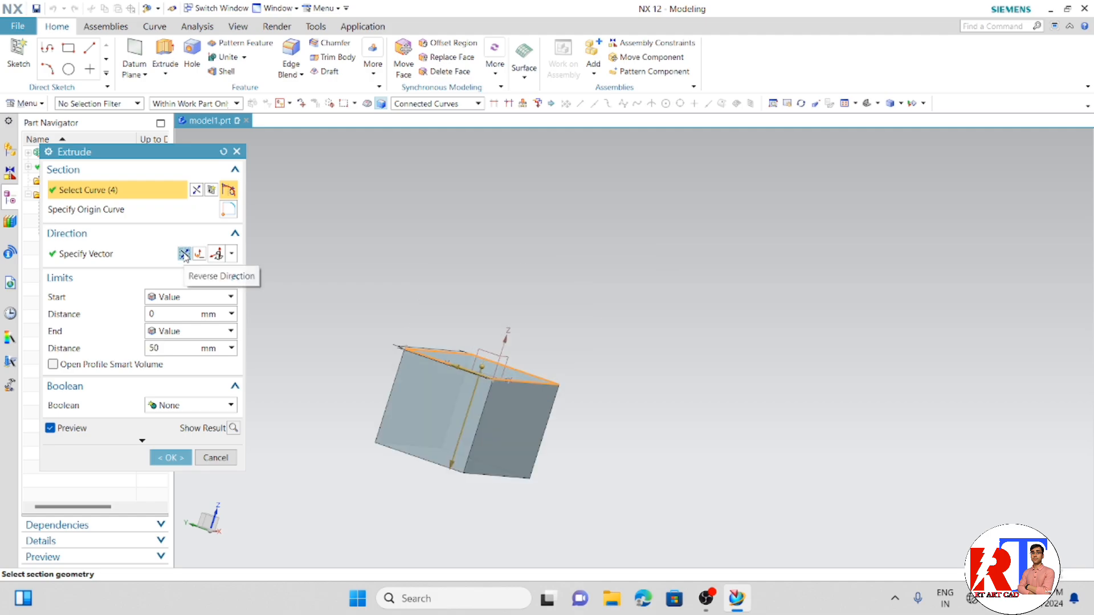
{"action": "left_click", "coordinate": [184, 253]}
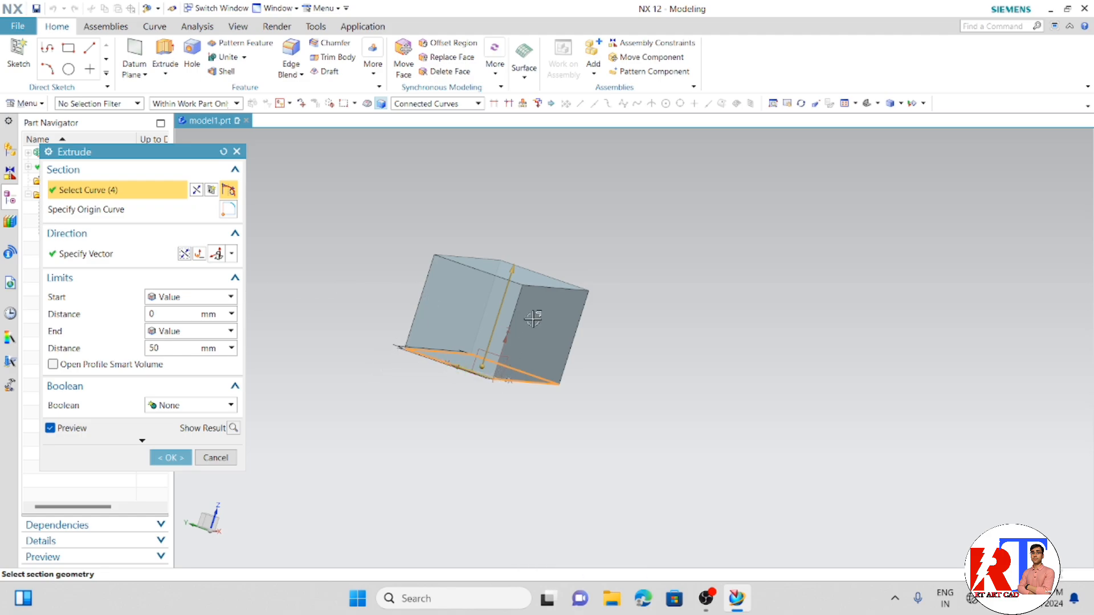
- Try a start distance of 20 mm on the extrusion and return it to 0 mm
{"action": "left_click", "coordinate": [160, 314]}
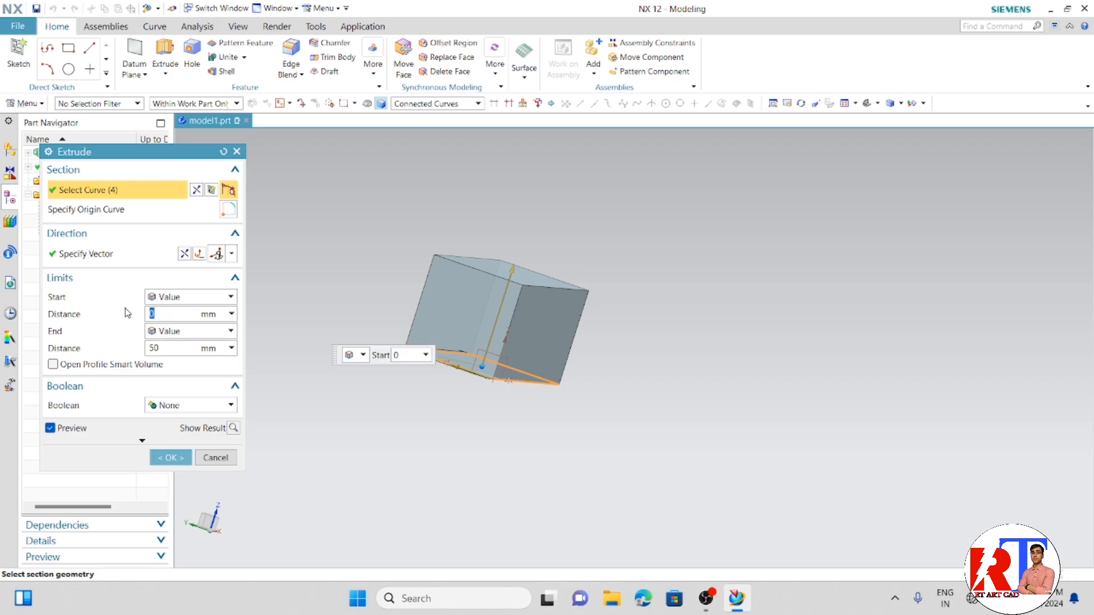
{"action": "key", "text": "Return"}
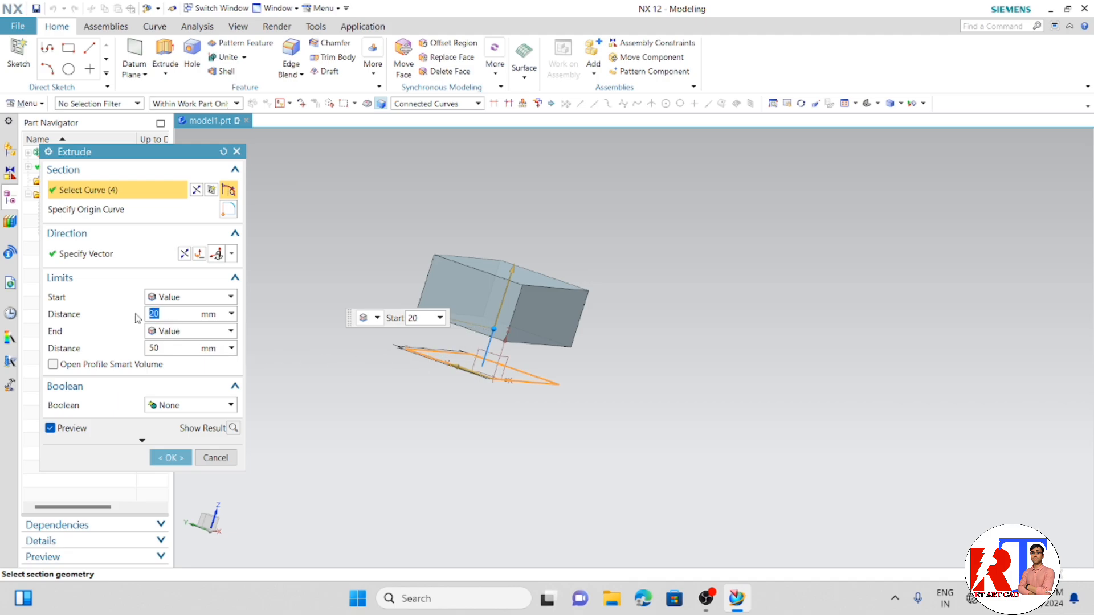
{"action": "type", "text": "0"}
{"action": "key", "text": "Return"}
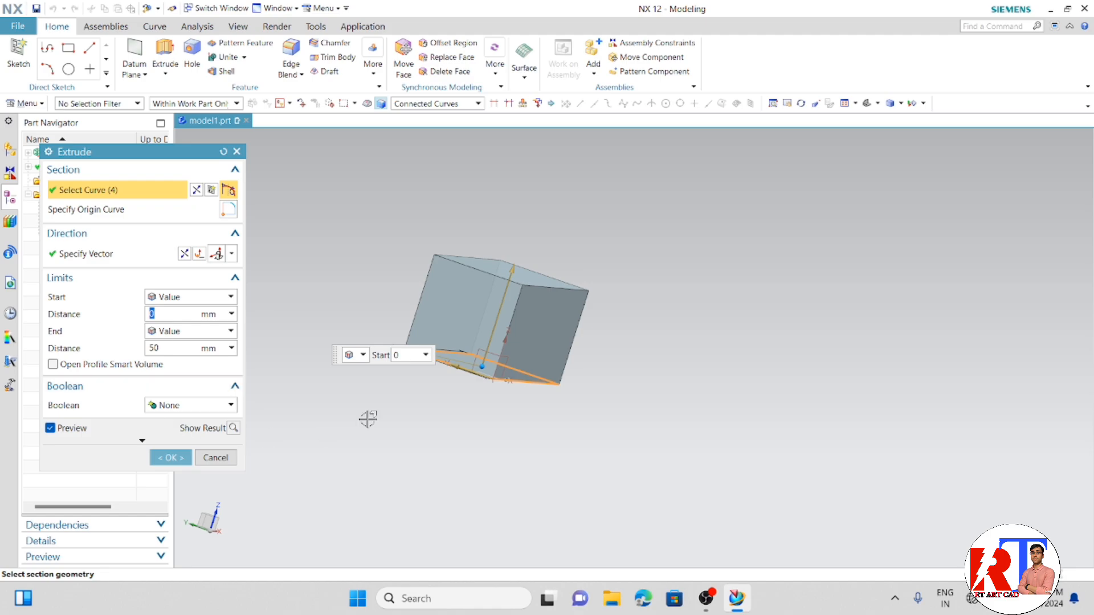
{"action": "left_click_drag", "start_coordinate": [386, 353], "coordinate": [656, 402]}
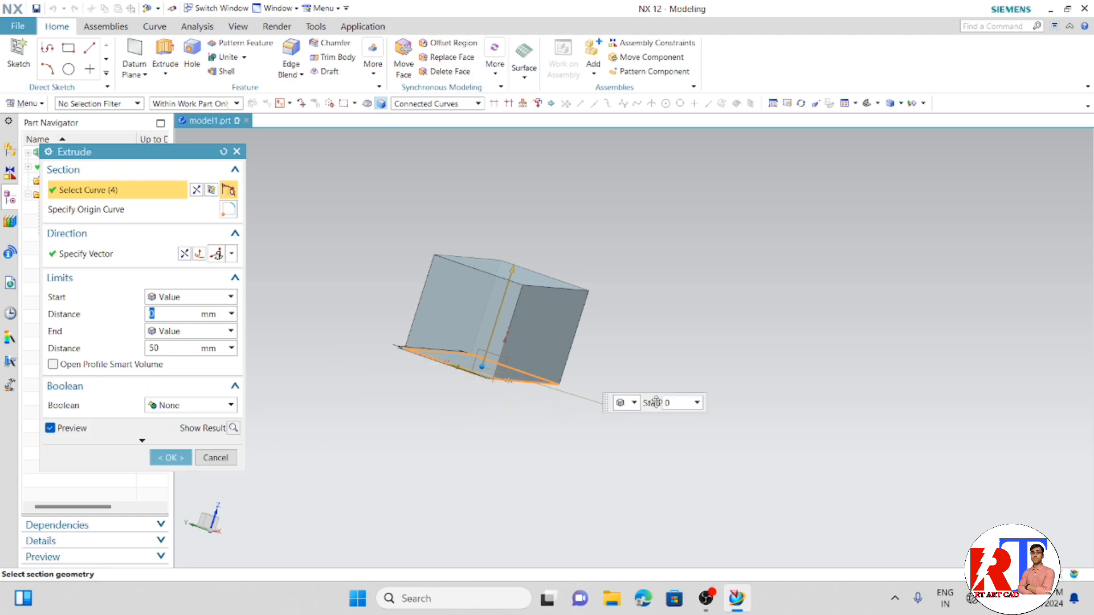
{"action": "middle_click_drag", "start_coordinate": [657, 401], "coordinate": [480, 378]}
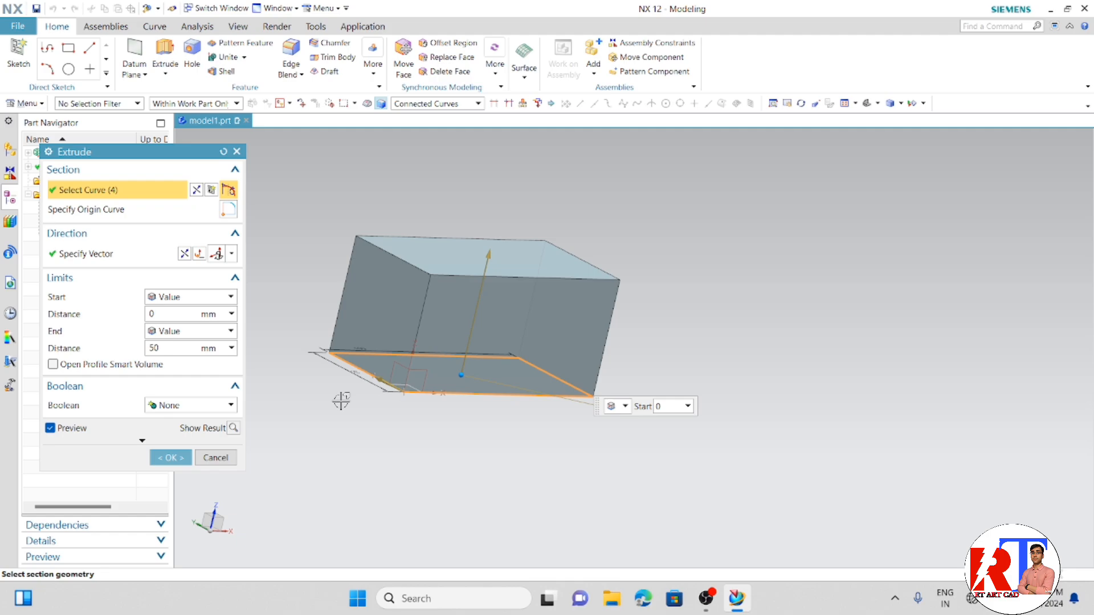
- Review the extrusion's end limit options, keep Value and accept the feature edit
{"action": "left_click", "coordinate": [210, 331]}
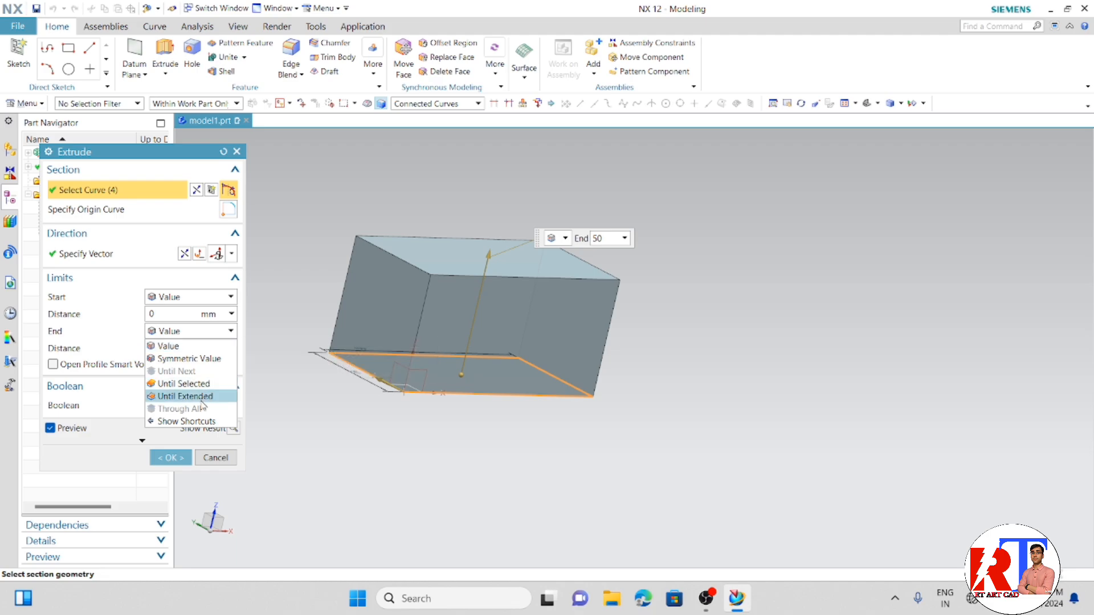
{"action": "left_click", "coordinate": [279, 427]}
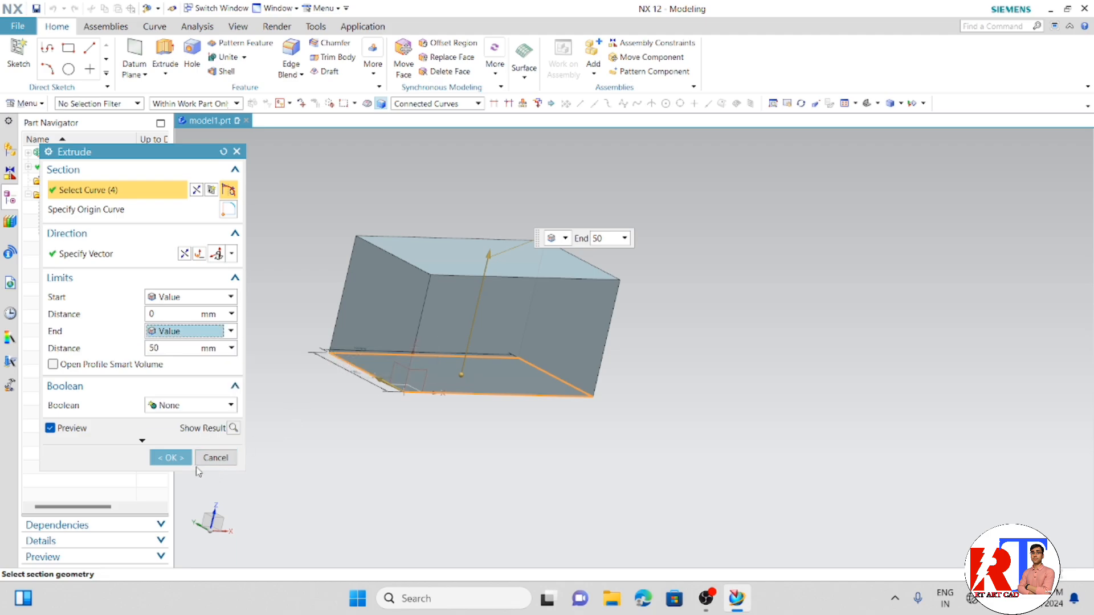
{"action": "left_click", "coordinate": [169, 458]}
- Delete the Extrude feature from the model history
{"action": "middle_click_drag", "start_coordinate": [299, 464], "coordinate": [187, 368]}
{"action": "right_click", "coordinate": [95, 235]}
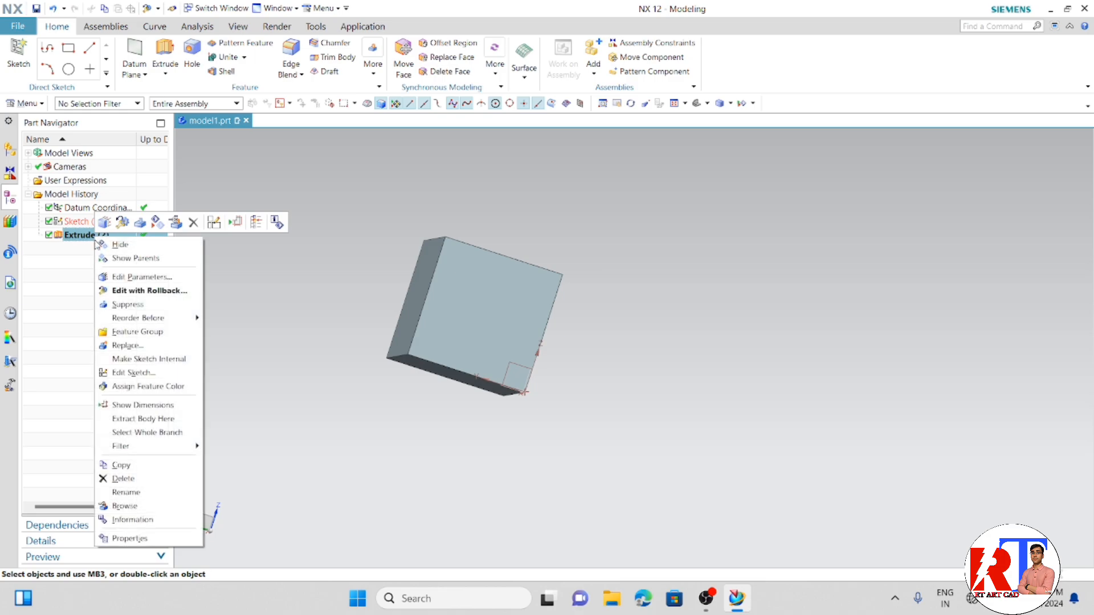
{"action": "left_click", "coordinate": [136, 479]}
{"action": "middle_click_drag", "start_coordinate": [245, 305], "coordinate": [348, 354]}
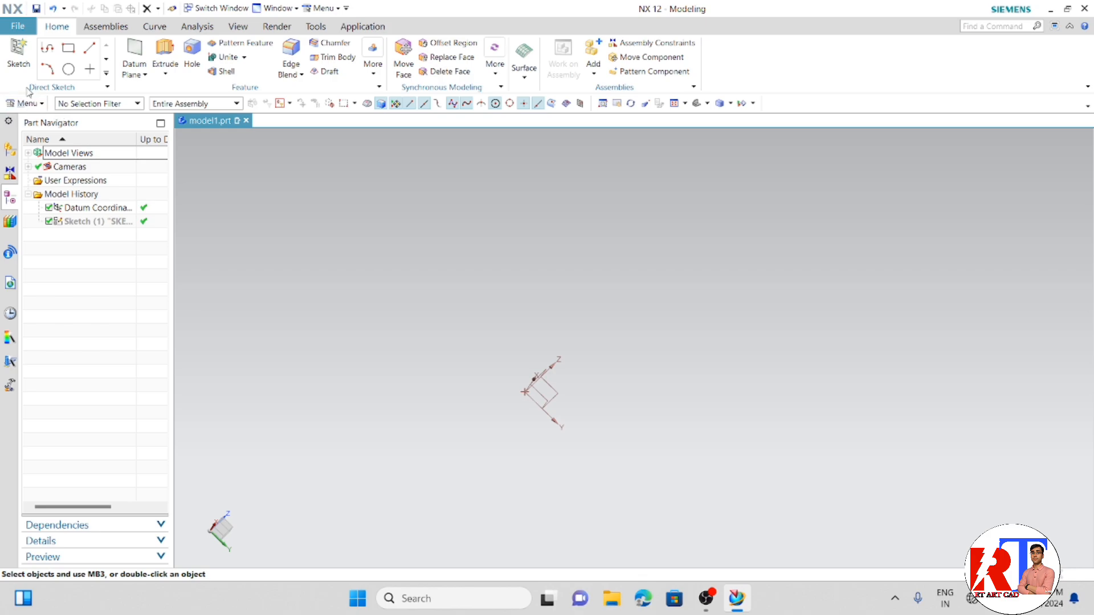
- Create a new sketch on the XZ plane of the datum coordinate system
{"action": "left_click", "coordinate": [18, 56]}
{"action": "mouse_move", "coordinate": [534, 393]}
{"action": "middle_mouse_down"}
{"action": "mouse_move", "coordinate": [467, 386]}
{"action": "mouse_move", "coordinate": [513, 374]}
{"action": "middle_mouse_up"}
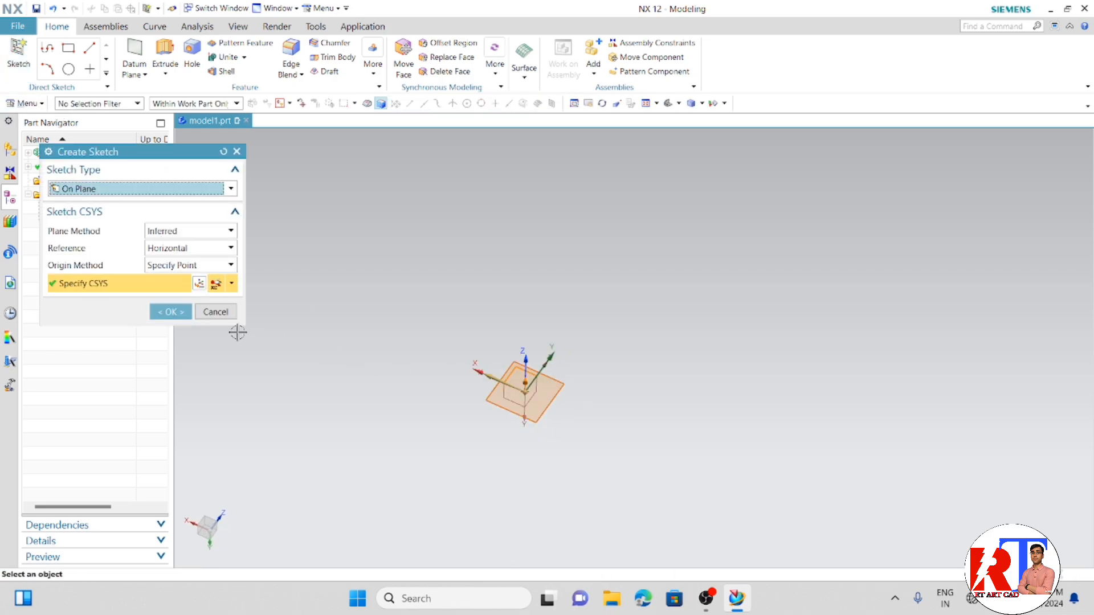
{"action": "left_click", "coordinate": [171, 312]}
{"action": "scroll", "coordinate": [744, 339], "scroll_direction": "up", "scroll_amount": 2}
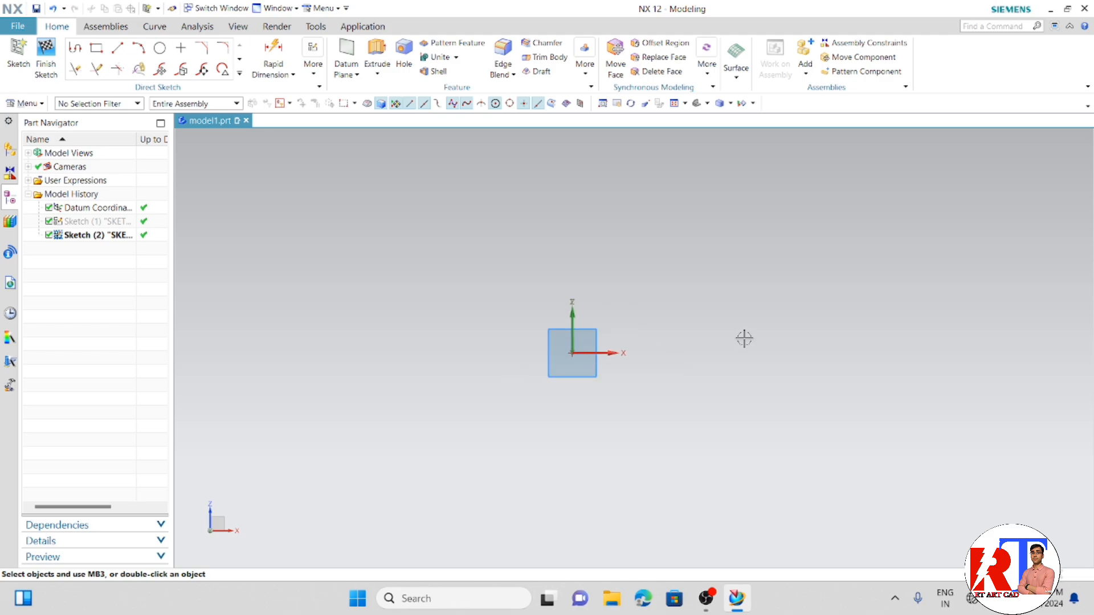
{"action": "scroll", "coordinate": [653, 371], "scroll_direction": "up", "scroll_amount": 1}
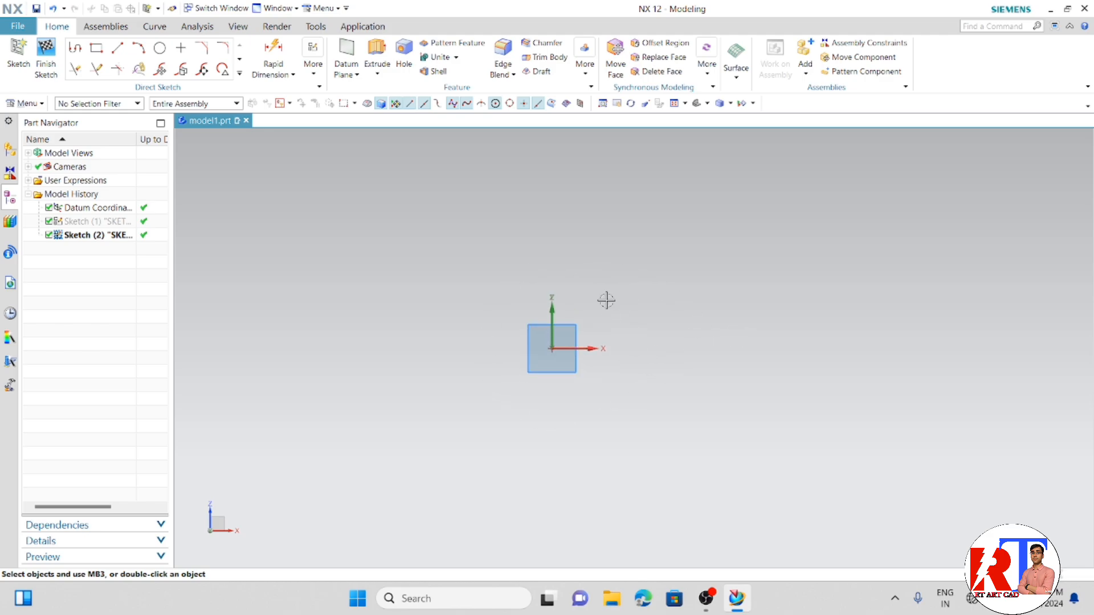
{"action": "left_click", "coordinate": [377, 75]}
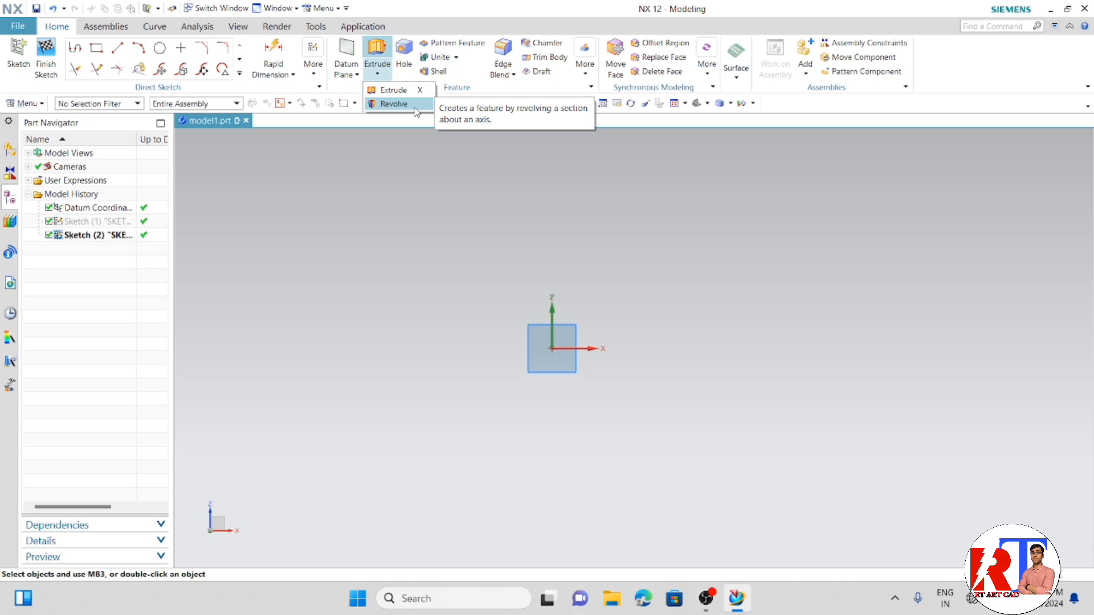
{"action": "left_click", "coordinate": [405, 257]}
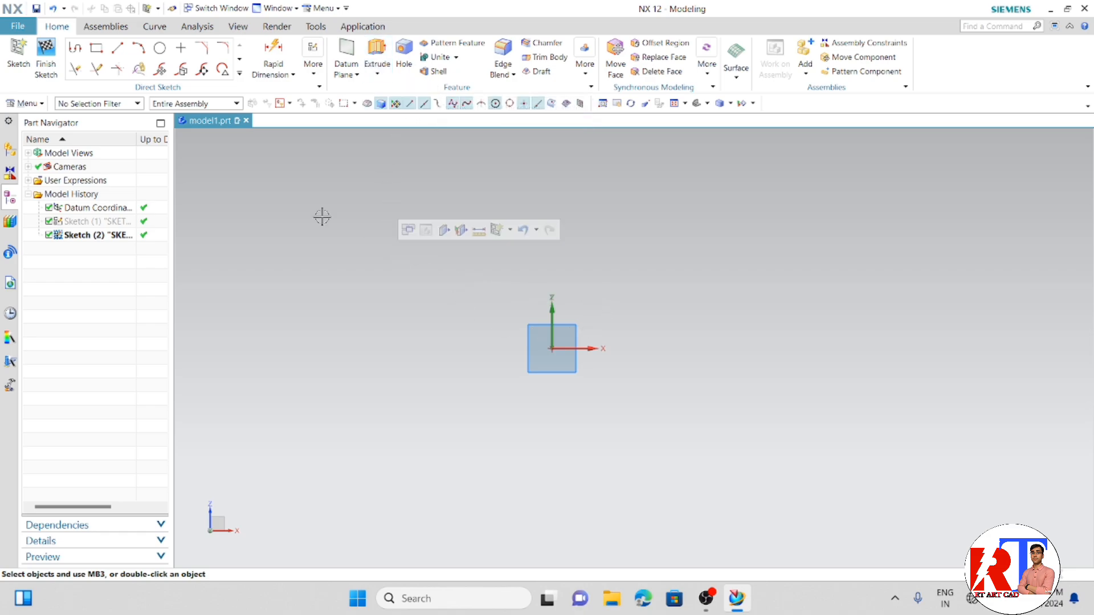
- Draw a vertical line about 42 mm long upward from the sketch origin and finish the Line command
{"action": "left_click", "coordinate": [118, 48]}
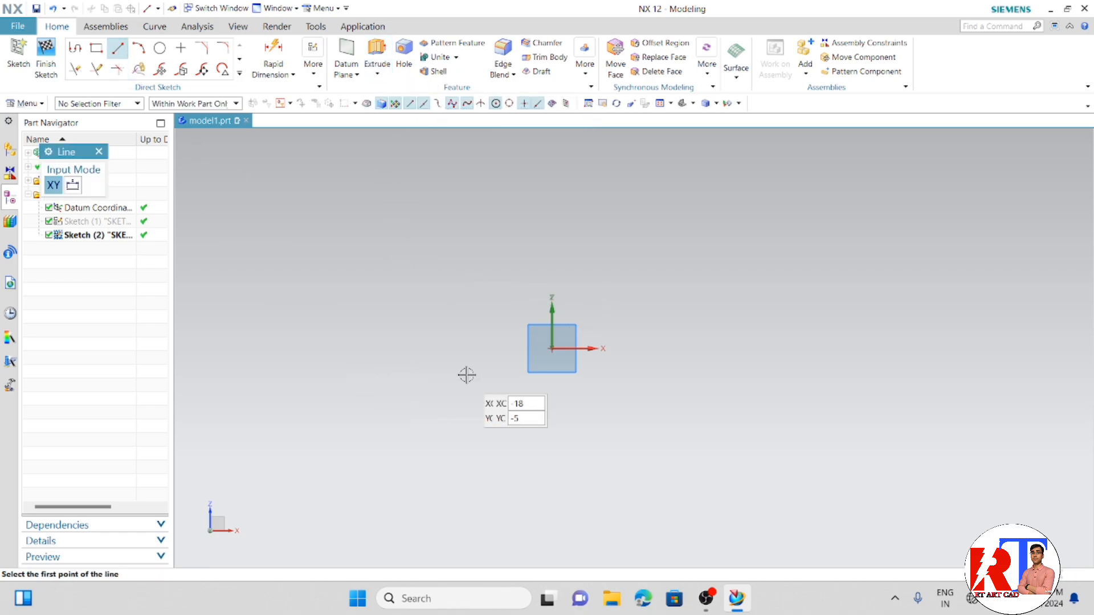
{"action": "left_click", "coordinate": [553, 349]}
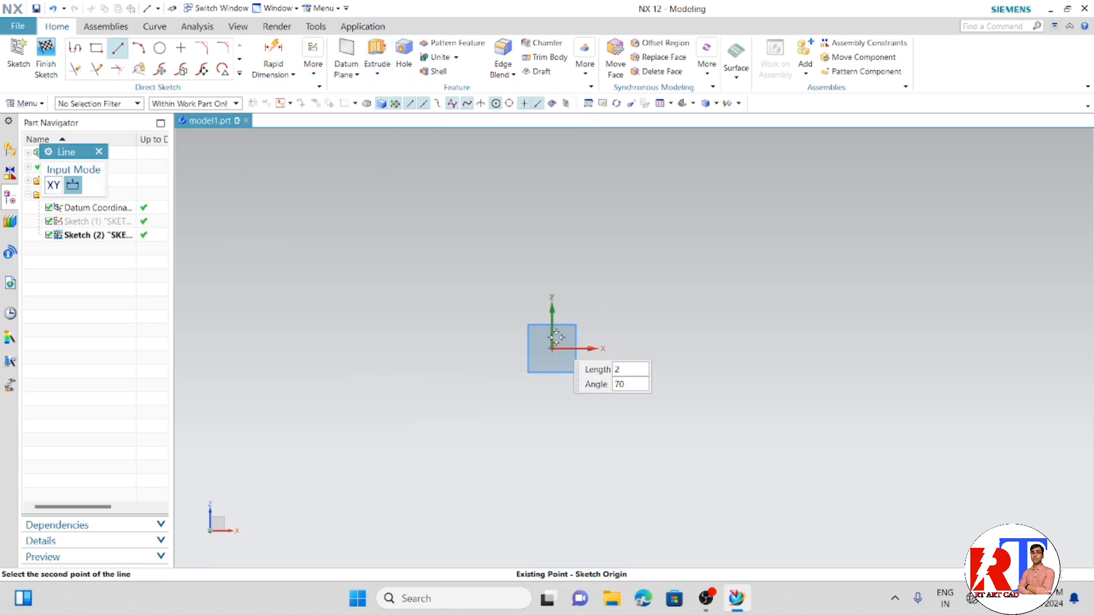
{"action": "left_click", "coordinate": [552, 151]}
{"action": "right_click", "coordinate": [580, 161]}
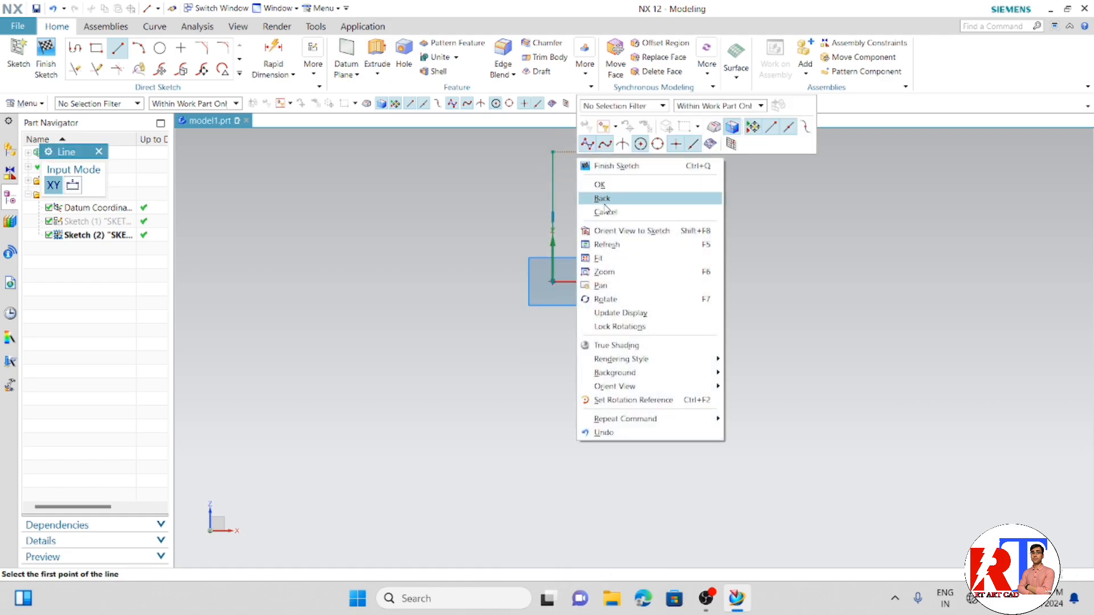
{"action": "left_click", "coordinate": [607, 186]}
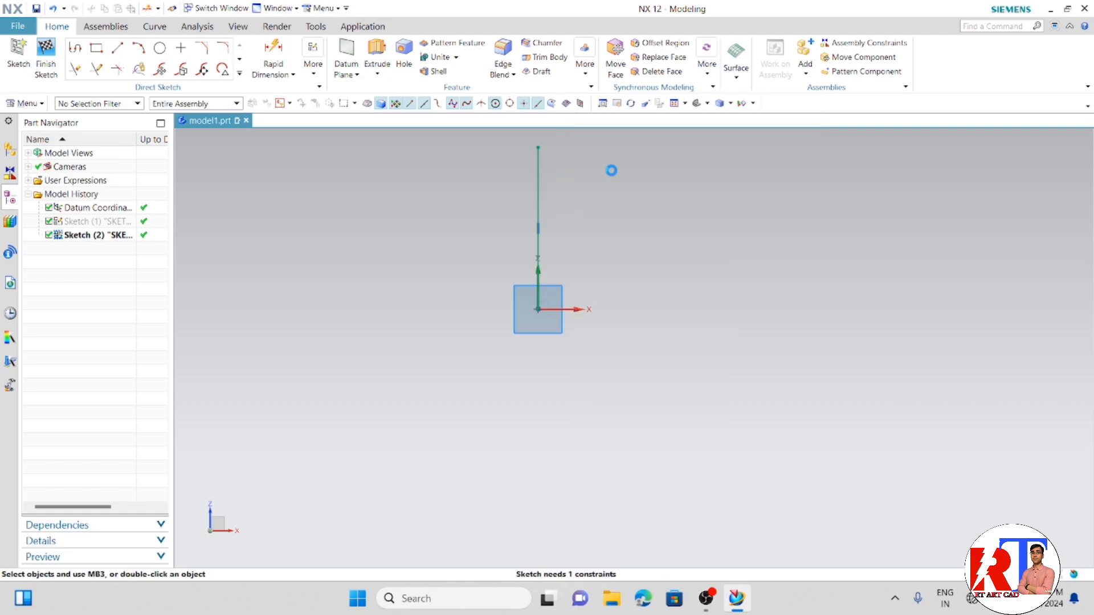
- Add a vertical Rapid Dimension to the line and set its length to 200 mm
{"action": "key", "text": "d"}
{"action": "left_click", "coordinate": [233, 312]}
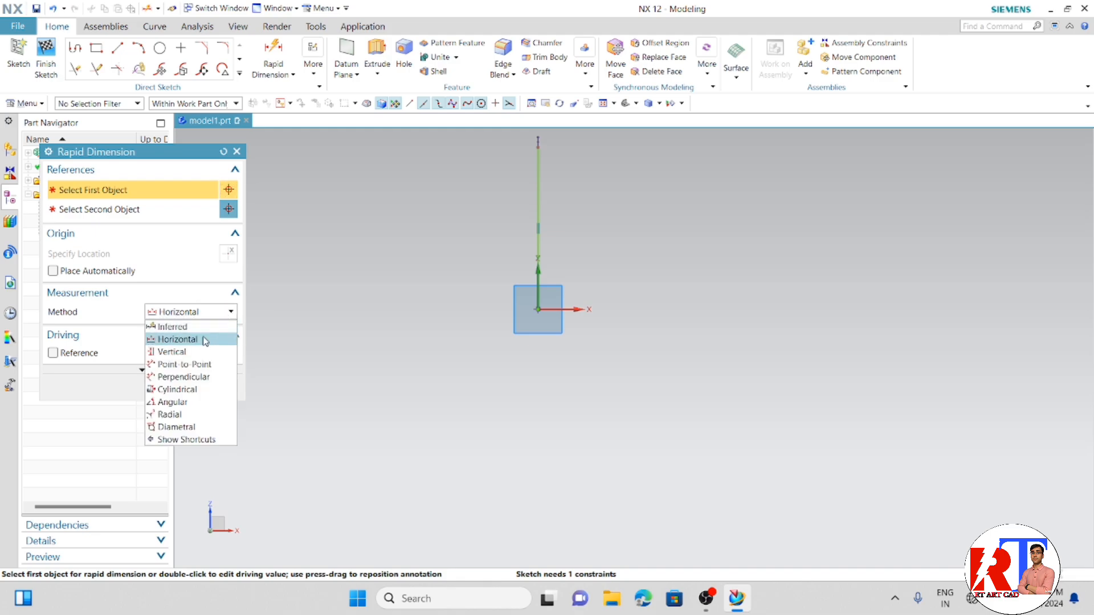
{"action": "left_click", "coordinate": [230, 347]}
{"action": "left_click", "coordinate": [538, 171]}
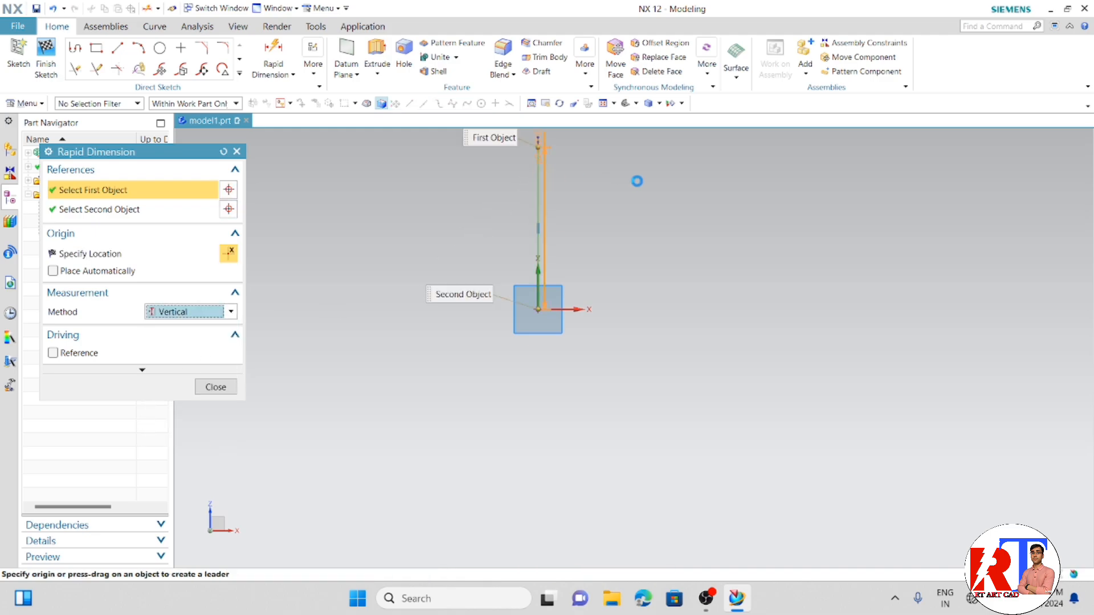
{"action": "left_click", "coordinate": [688, 194]}
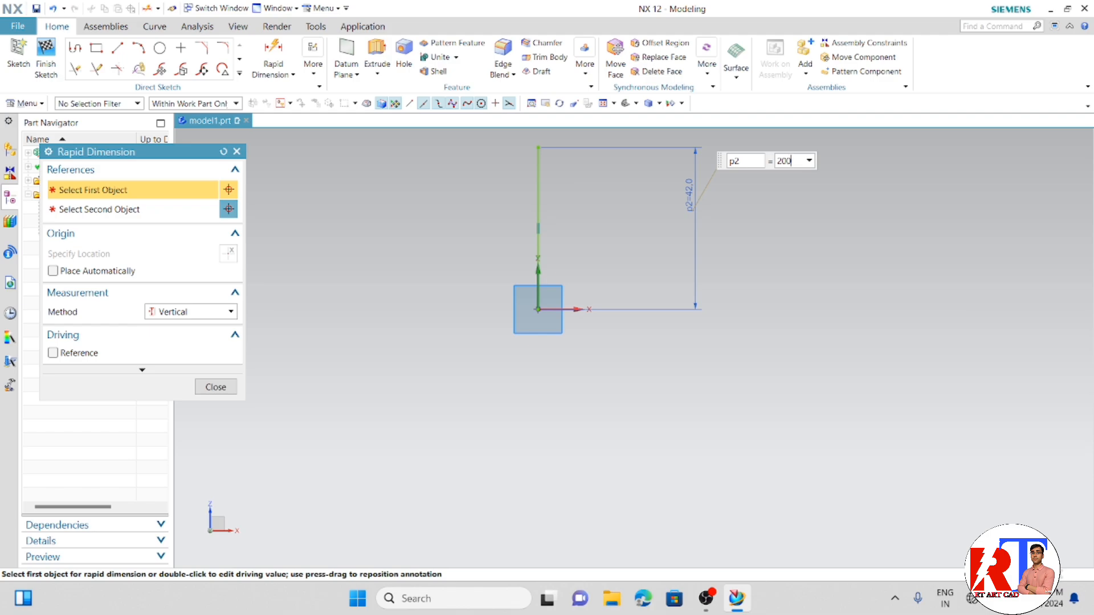
{"action": "key", "text": "Return"}
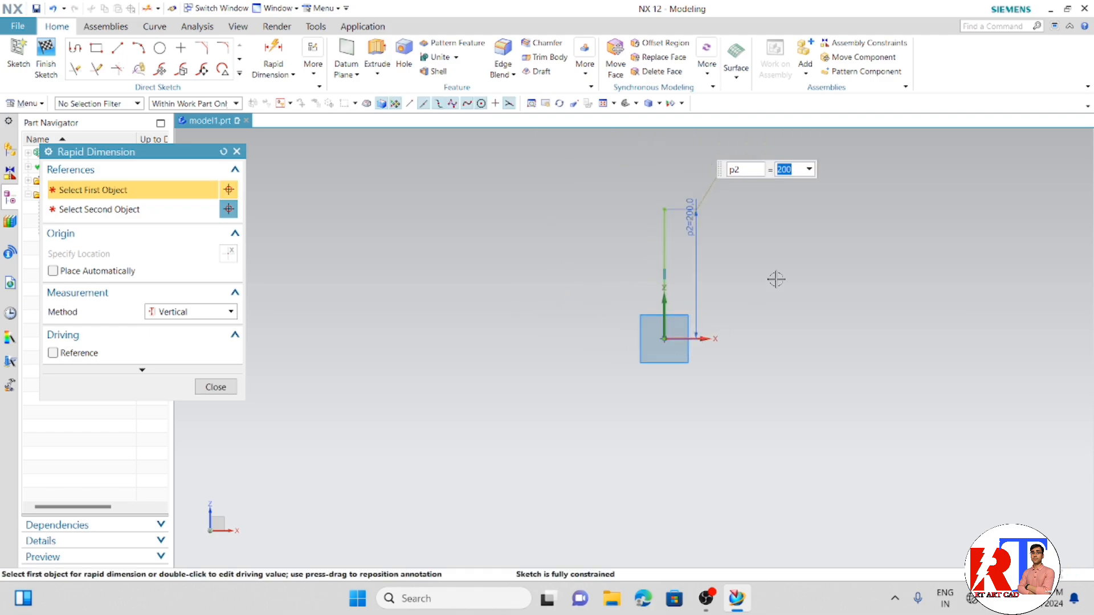
{"action": "left_click", "coordinate": [215, 387]}
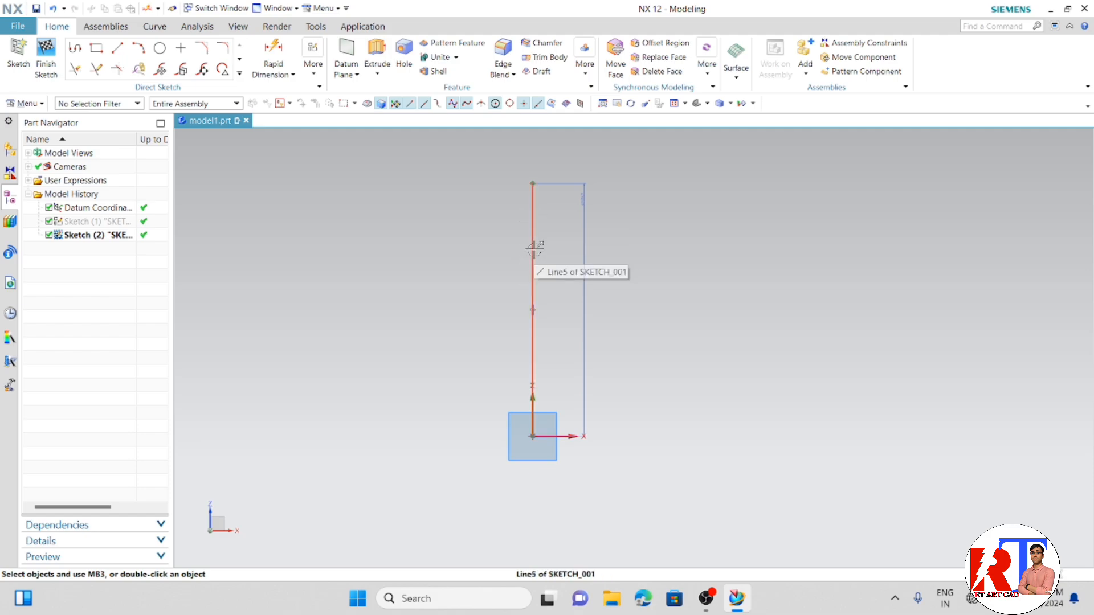
{"action": "left_click", "coordinate": [197, 26]}
{"action": "left_click", "coordinate": [154, 26]}
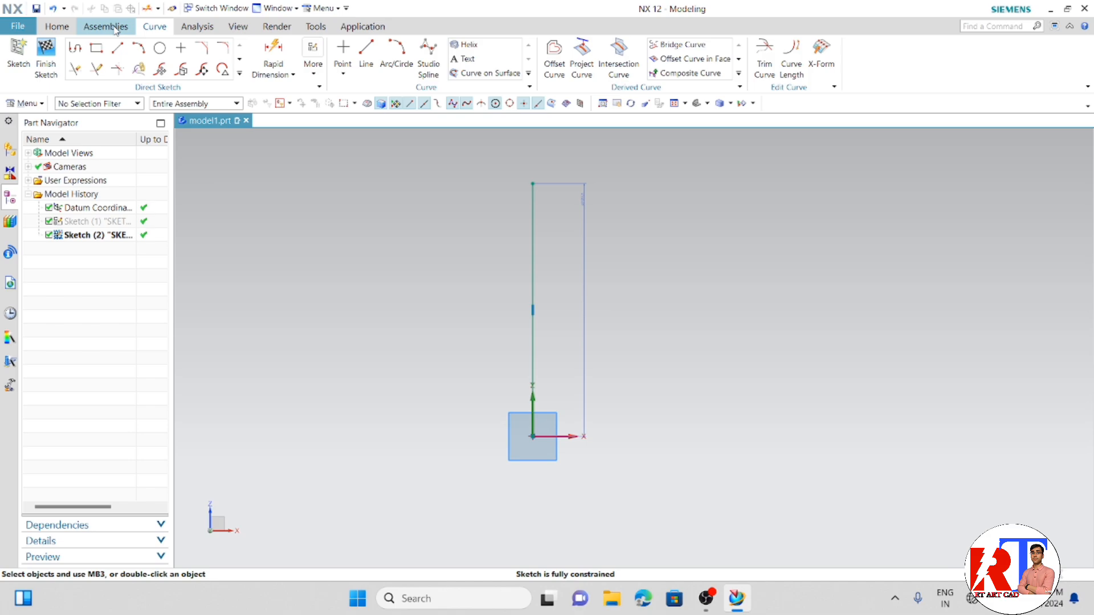
{"action": "left_click", "coordinate": [106, 26]}
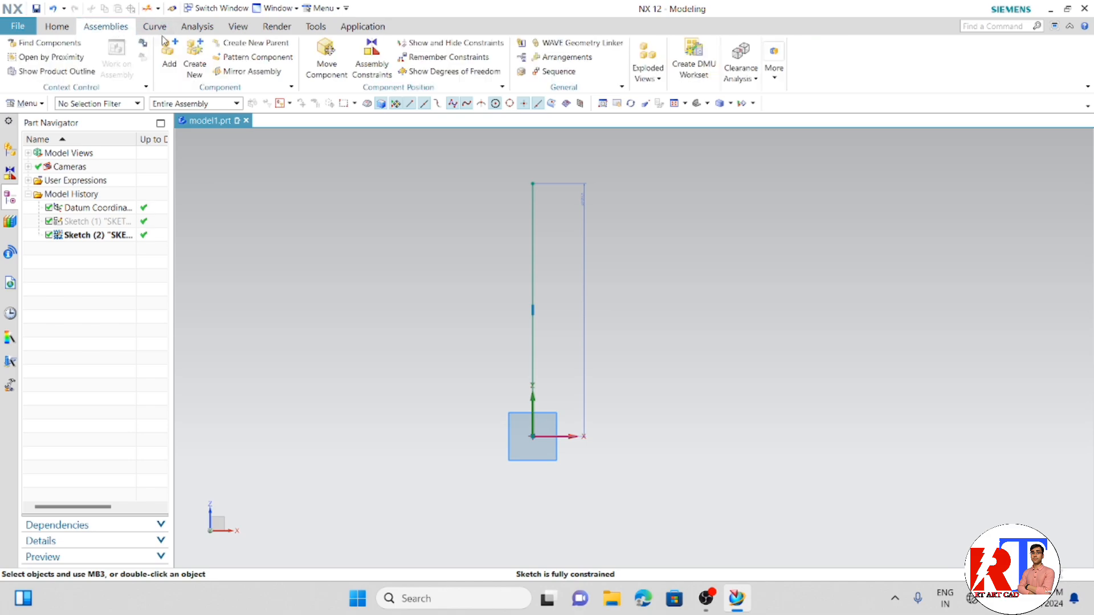
- Change the line font of the 200 mm vertical sketch line to Centerline through its object display settings
{"action": "left_click", "coordinate": [283, 31]}
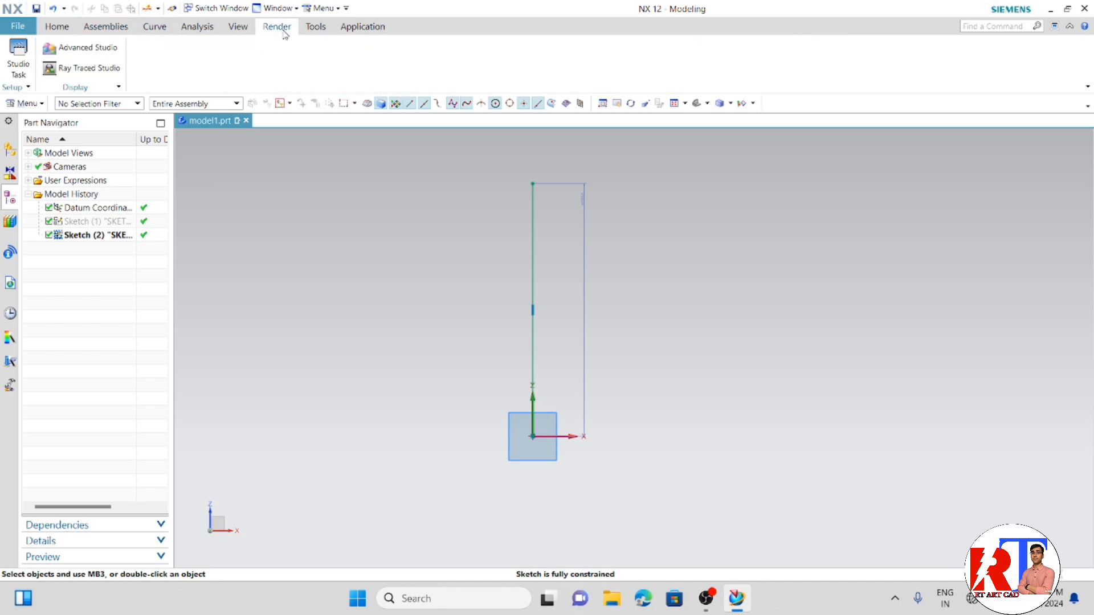
{"action": "left_click", "coordinate": [238, 27]}
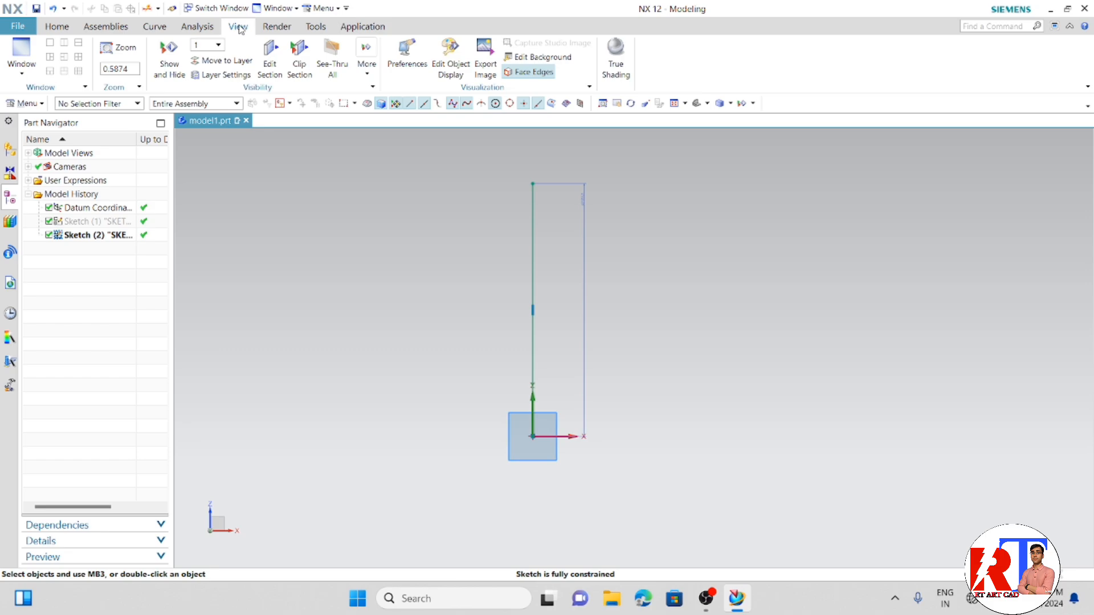
{"action": "left_click", "coordinate": [533, 210]}
{"action": "left_click", "coordinate": [450, 68]}
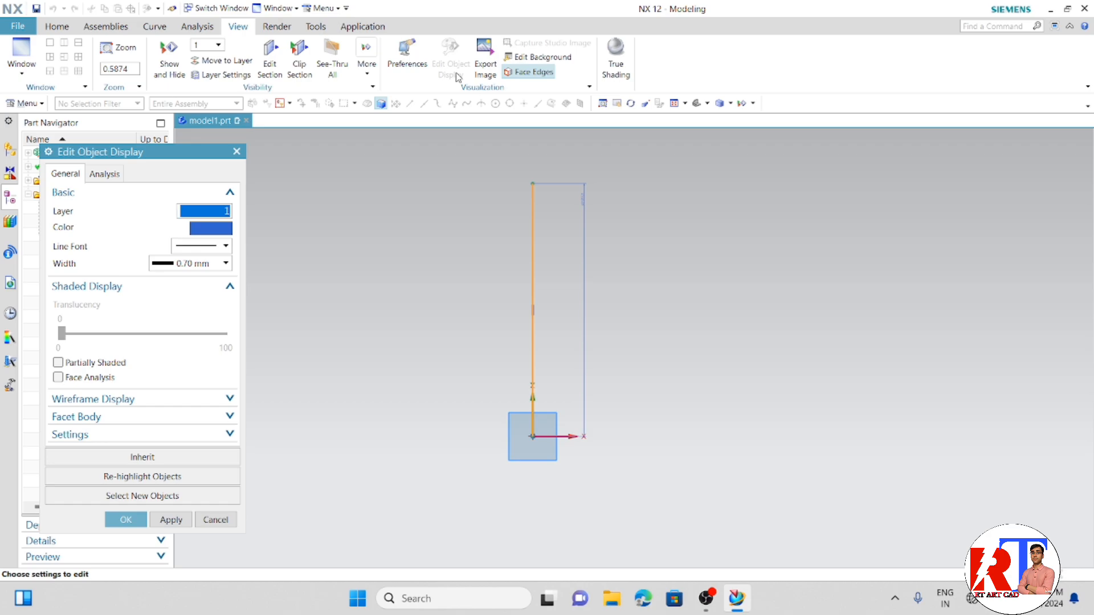
{"action": "left_click", "coordinate": [226, 246]}
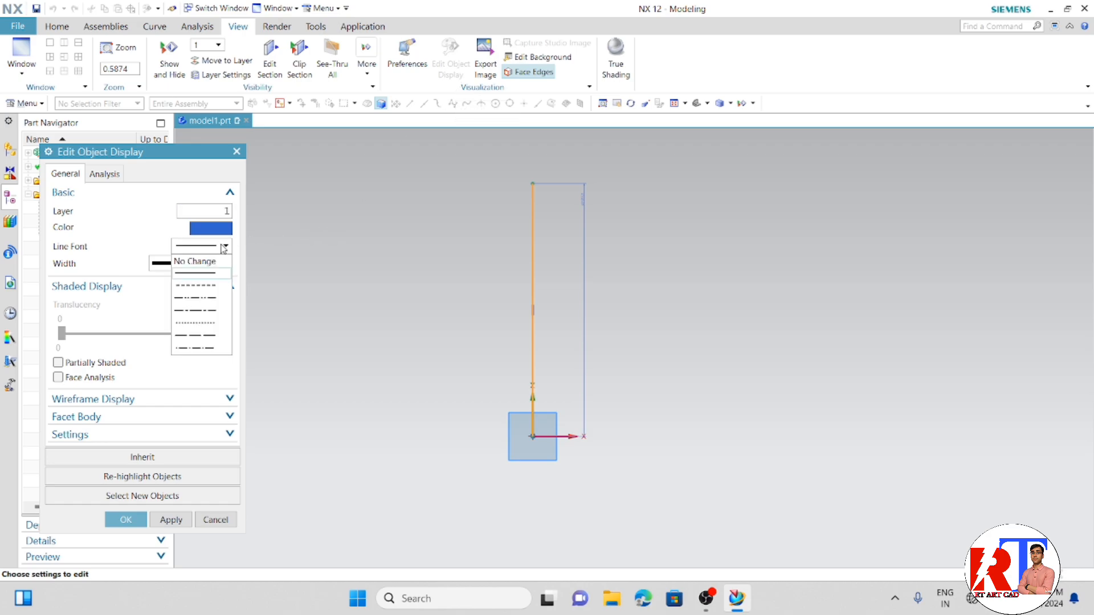
{"action": "left_click", "coordinate": [201, 310]}
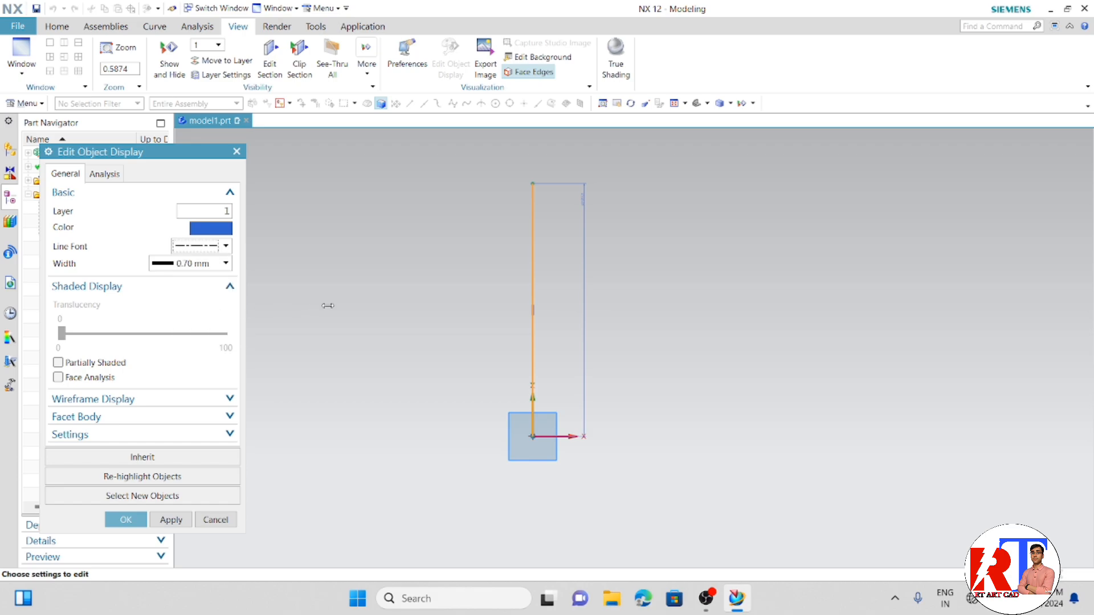
{"action": "left_click", "coordinate": [124, 519]}
{"action": "left_click", "coordinate": [401, 385]}
{"action": "scroll", "coordinate": [673, 256], "scroll_direction": "up", "scroll_amount": 2}
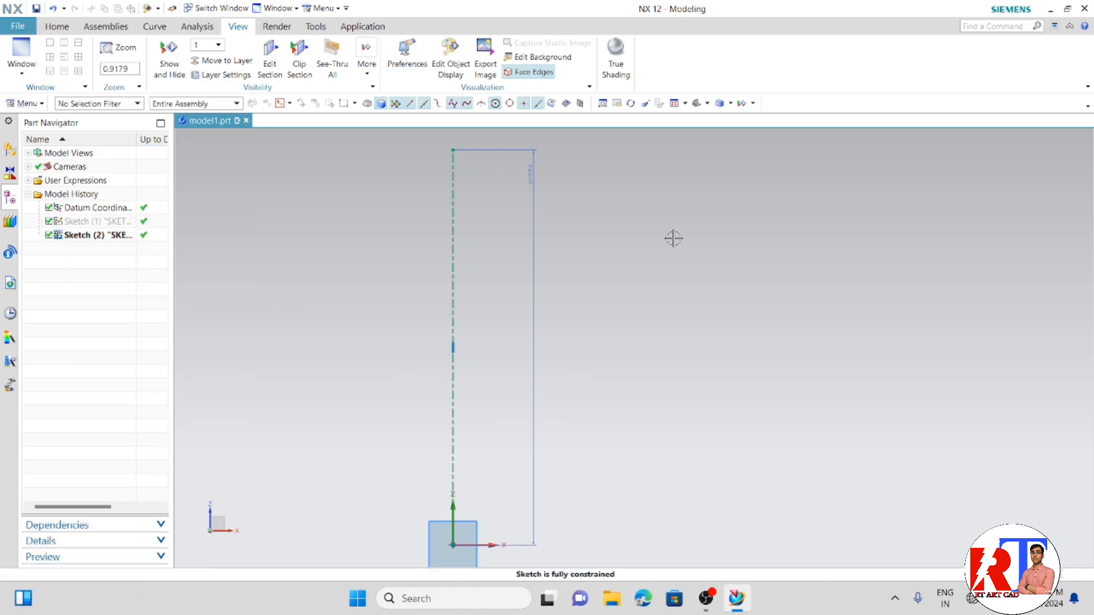
{"action": "scroll", "coordinate": [673, 240], "scroll_direction": "down", "scroll_amount": 2}
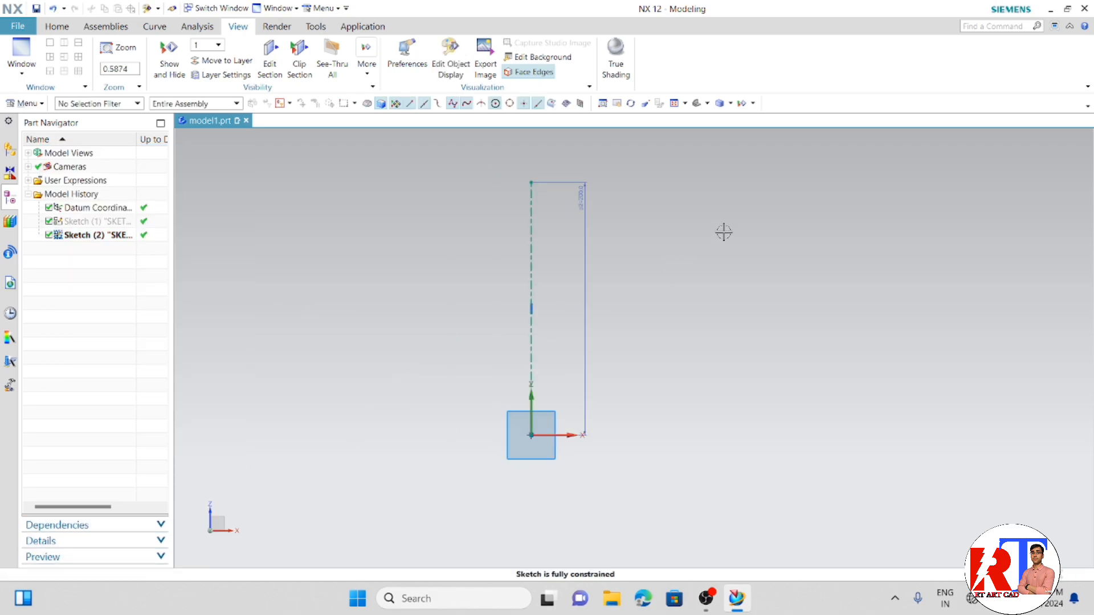
- Start a Profile with a horizontal line running in the +X direction from the centerline, just above the sketch origin
{"action": "left_click", "coordinate": [57, 26]}
{"action": "left_click", "coordinate": [242, 29]}
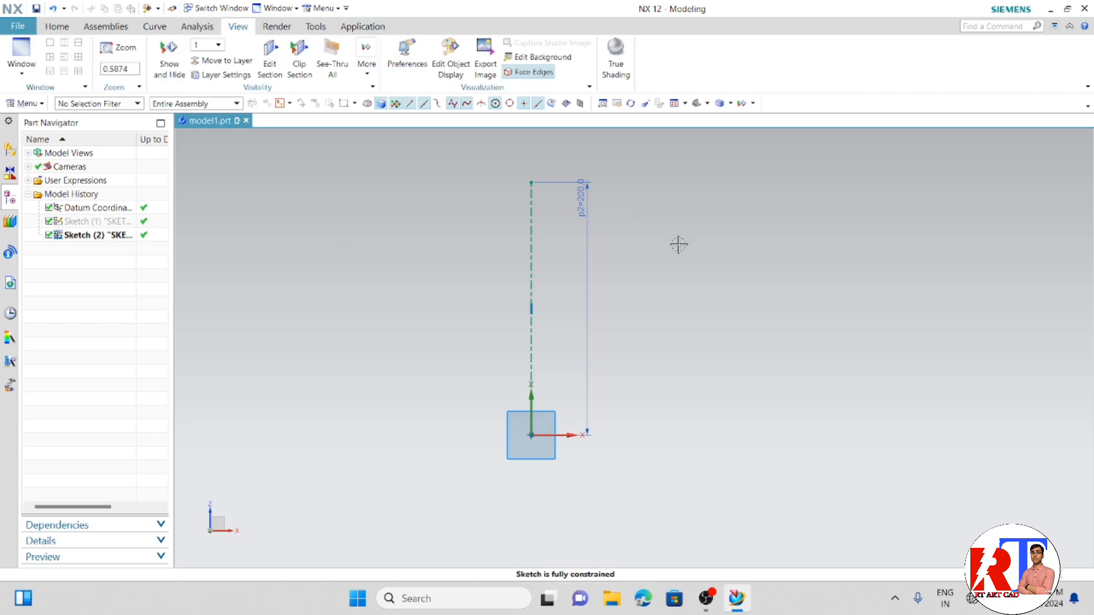
{"action": "left_click", "coordinate": [57, 26]}
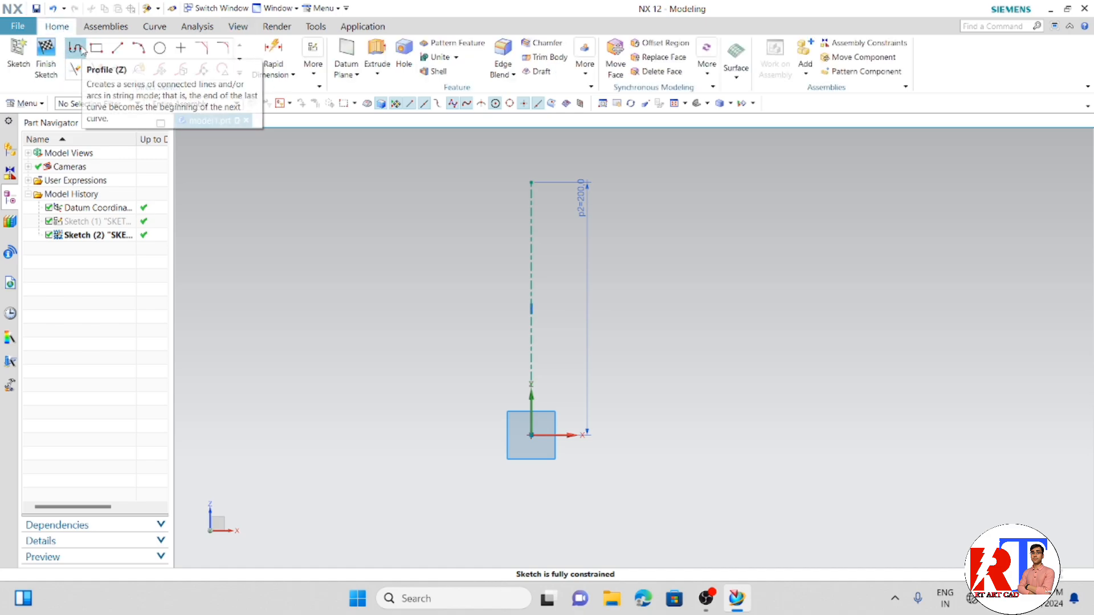
{"action": "left_click", "coordinate": [81, 50]}
{"action": "left_click", "coordinate": [531, 419]}
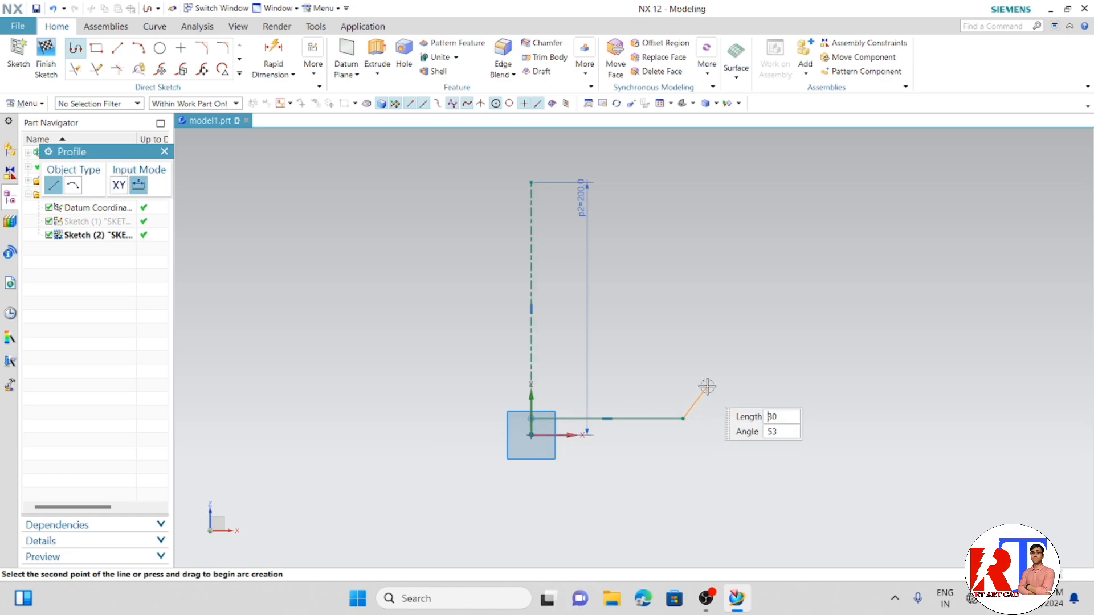
{"action": "left_click", "coordinate": [684, 417]}
- Continue the profile with a 90° arc of about 12 mm radius and a vertical line about 120 mm long upward
{"action": "left_click", "coordinate": [75, 185]}
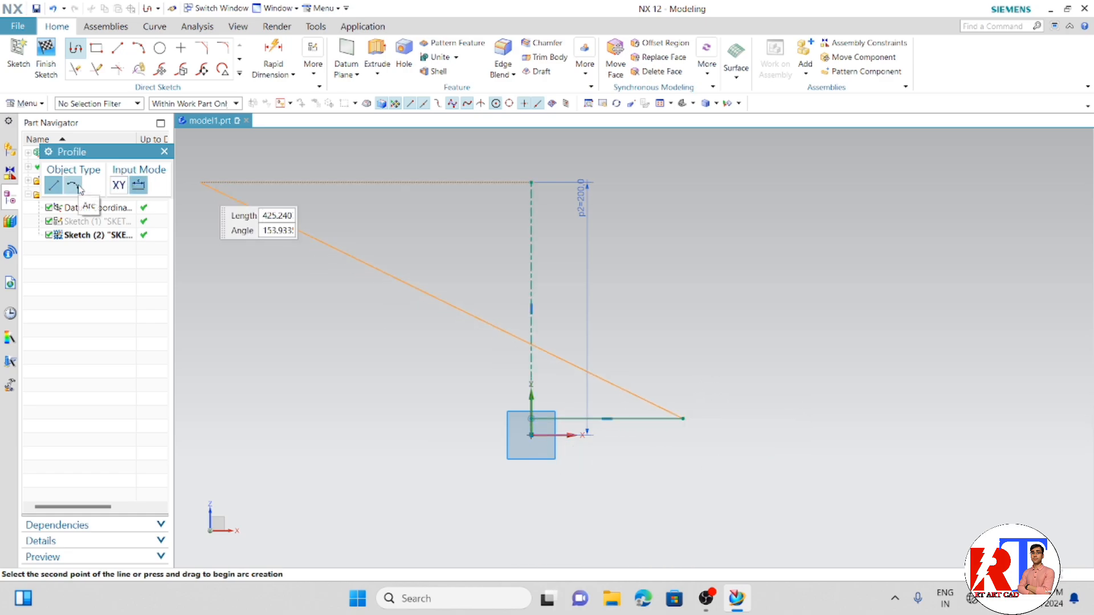
{"action": "scroll", "coordinate": [698, 401], "scroll_direction": "up", "scroll_amount": 4}
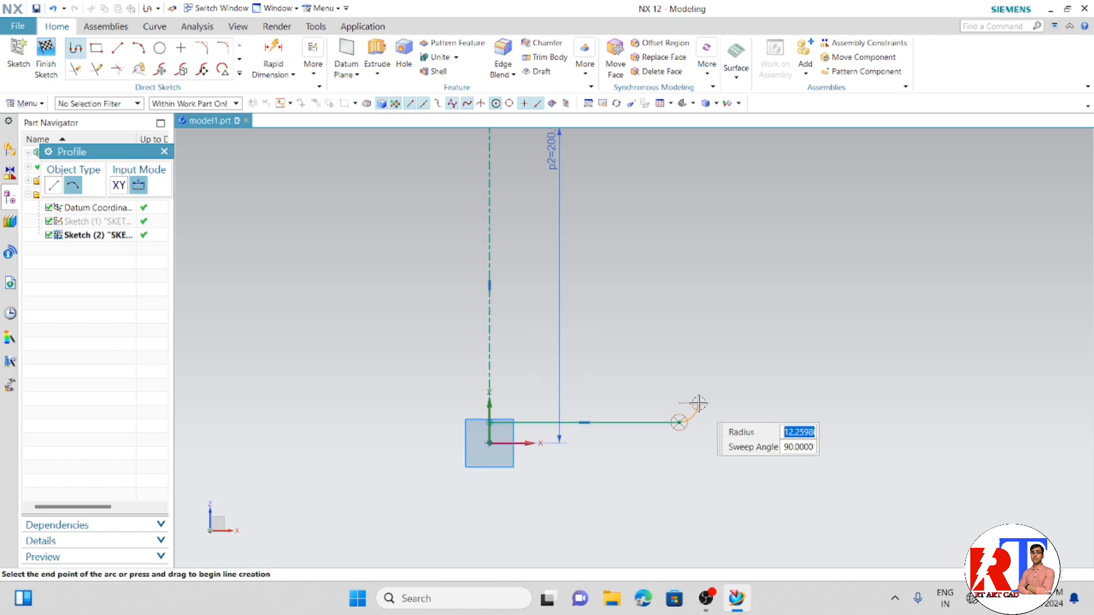
{"action": "left_click", "coordinate": [699, 403]}
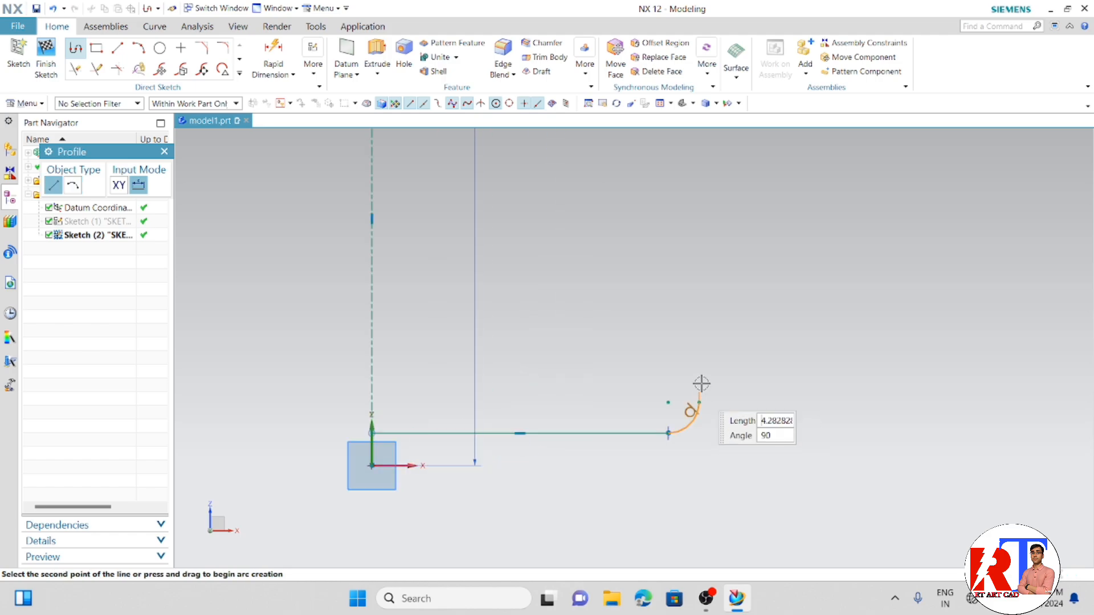
{"action": "scroll", "coordinate": [701, 364], "scroll_direction": "down", "scroll_amount": 5}
{"action": "type", "text": "110"}
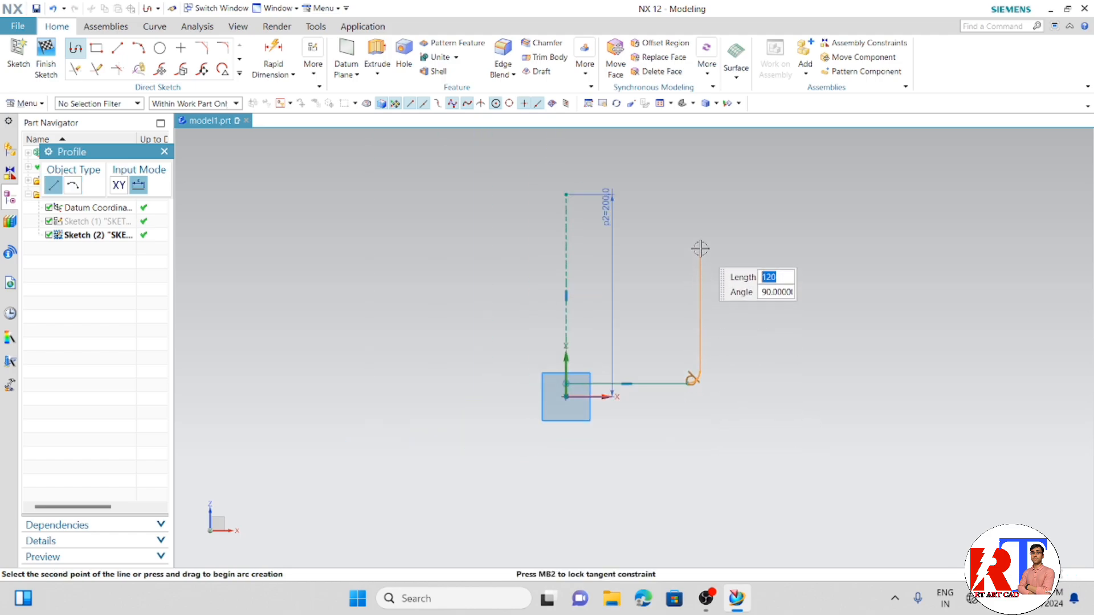
{"action": "left_click", "coordinate": [700, 248]}
{"action": "left_click", "coordinate": [72, 185]}
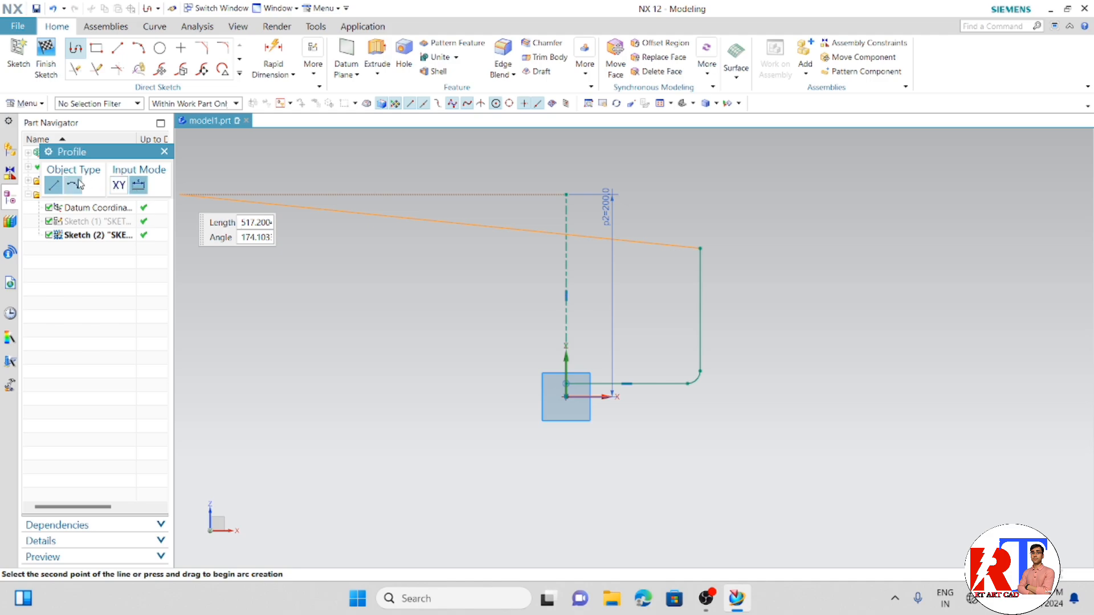
{"action": "scroll", "coordinate": [682, 233], "scroll_direction": "up", "scroll_amount": 2}
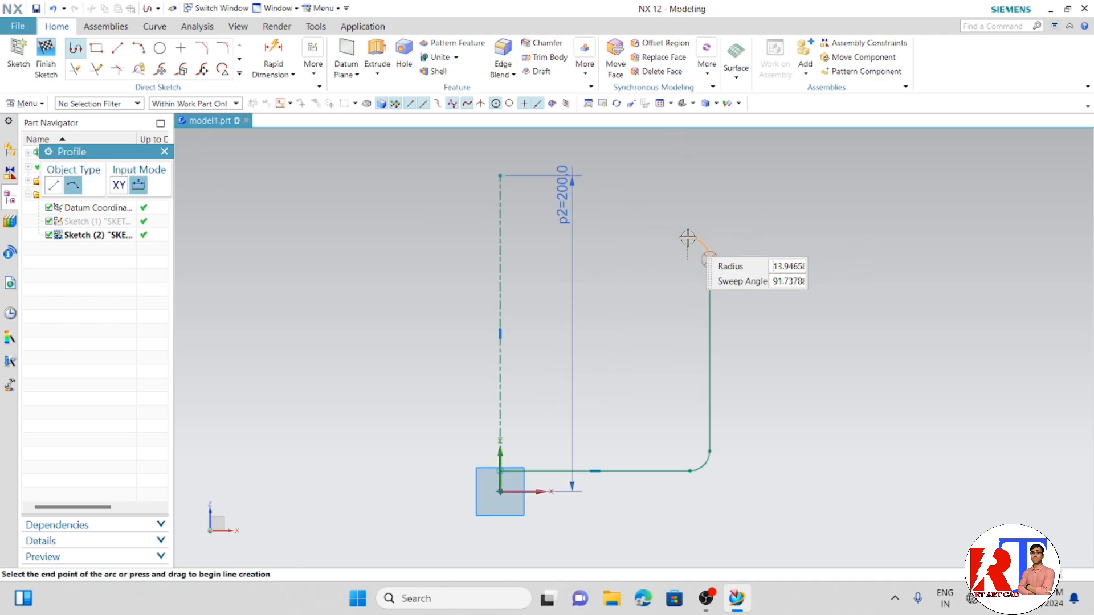
{"action": "left_click", "coordinate": [689, 237]}
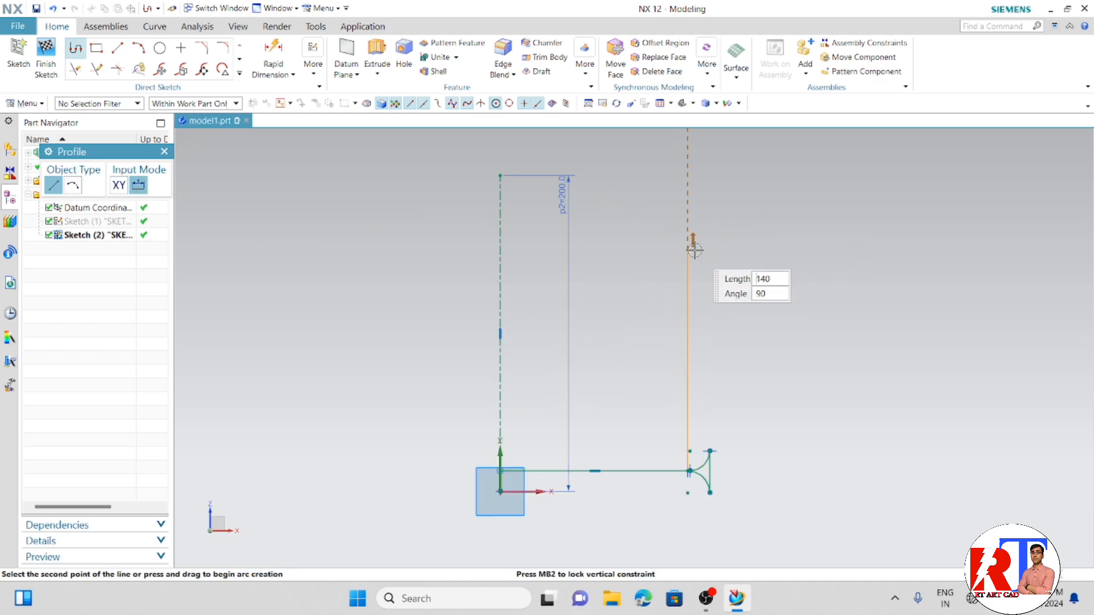
{"action": "left_click", "coordinate": [707, 244]}
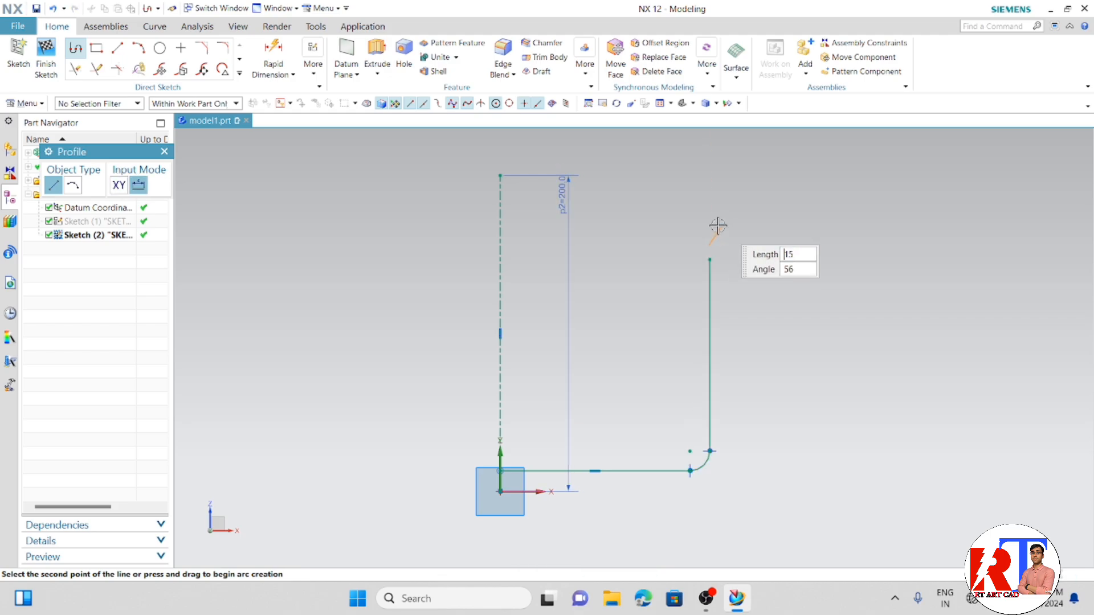
{"action": "right_click", "coordinate": [693, 227]}
{"action": "scroll", "coordinate": [727, 258], "scroll_direction": "up", "scroll_amount": 3}
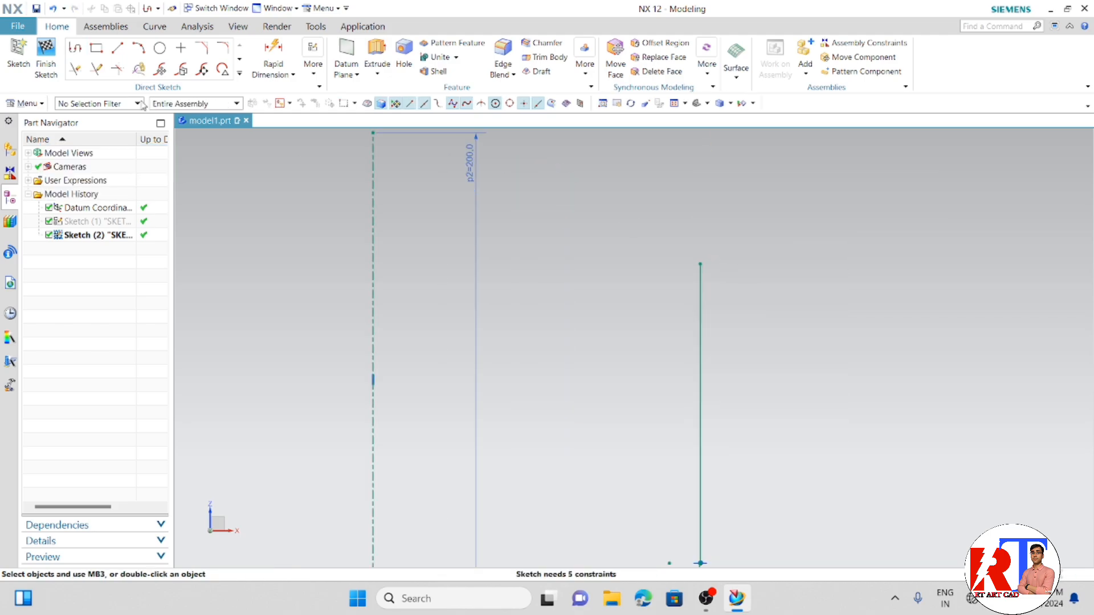
- Draw a tangent arc from the vertical line's upper end, followed by a horizontal line of about 55 mm toward the centerline
{"action": "left_click", "coordinate": [76, 48]}
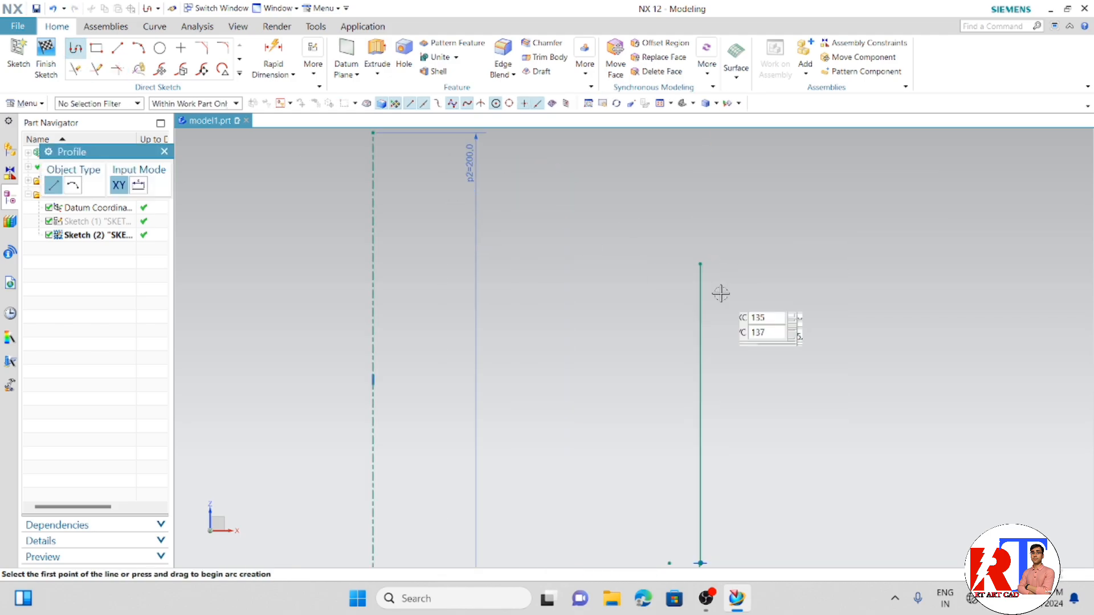
{"action": "left_click", "coordinate": [72, 185]}
{"action": "left_click", "coordinate": [700, 265]}
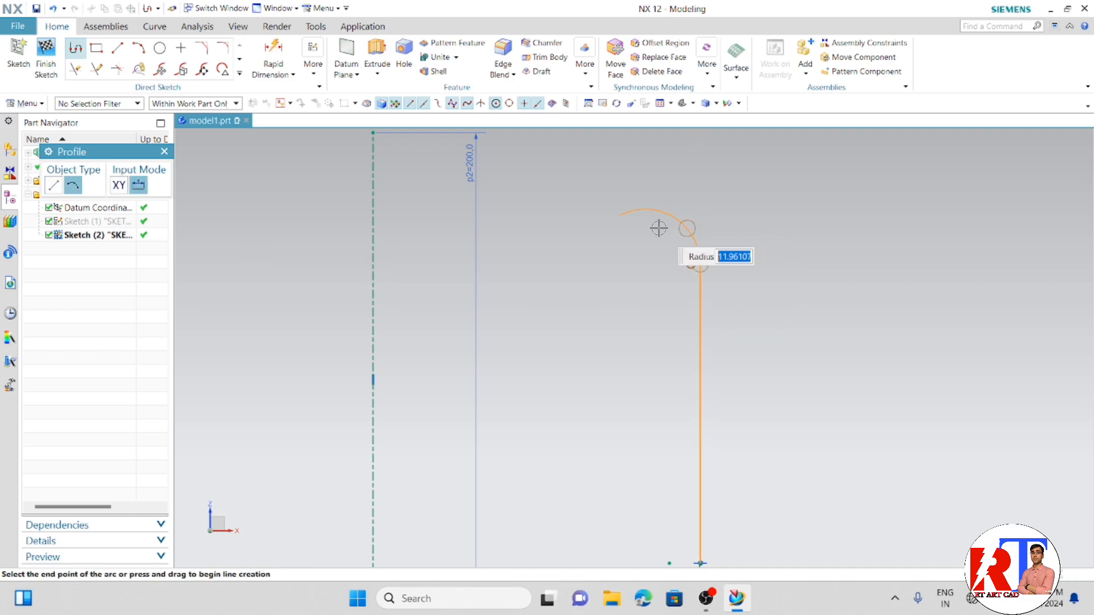
{"action": "left_click", "coordinate": [653, 211]}
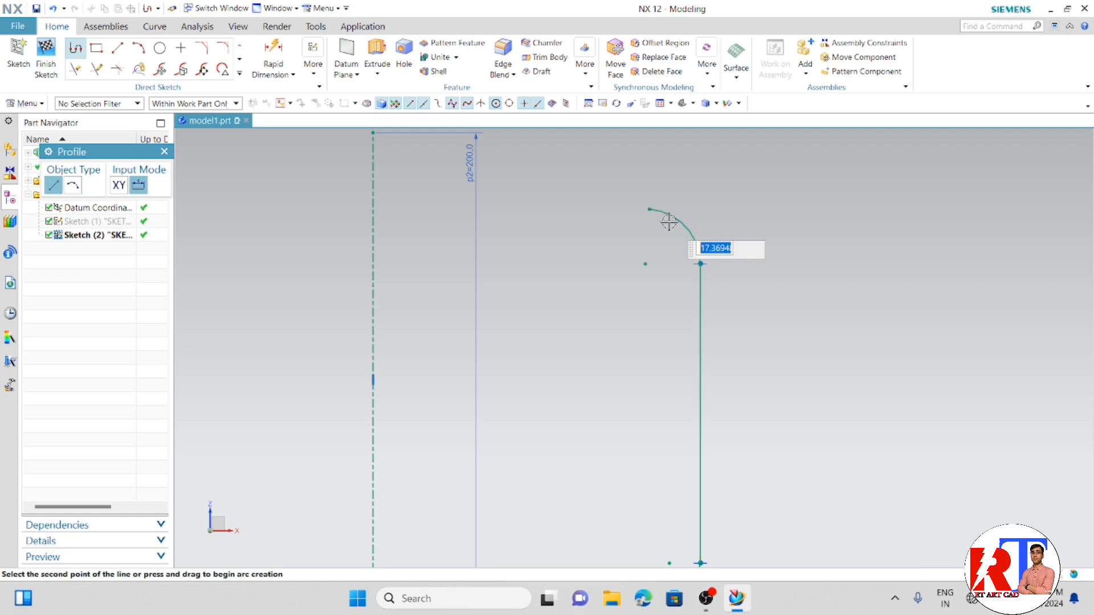
{"action": "scroll", "coordinate": [478, 201], "scroll_direction": "up", "scroll_amount": 2}
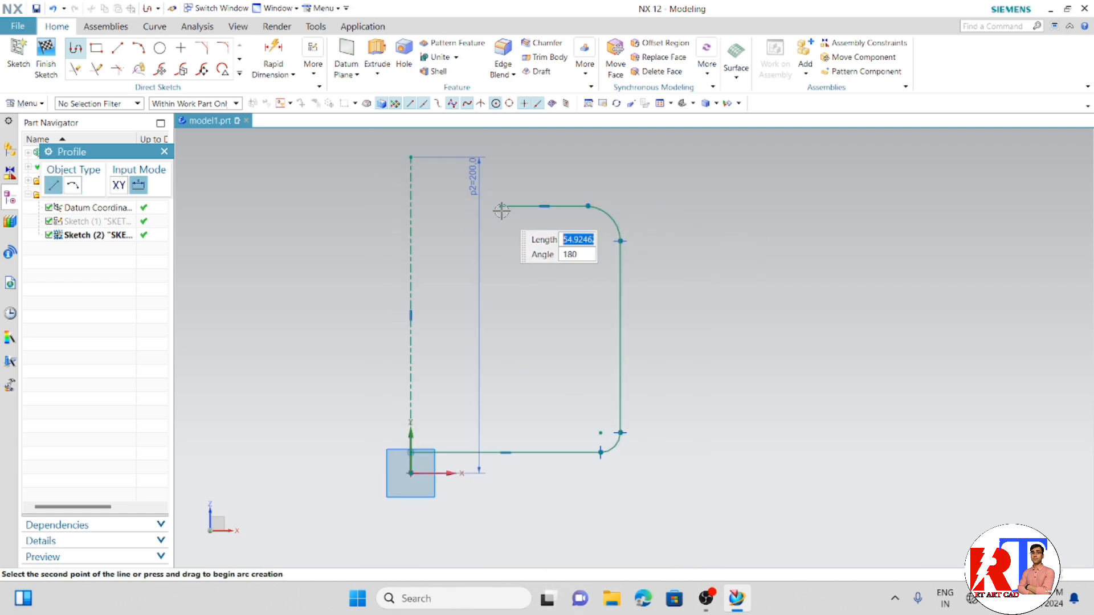
- Draw the neck outline with an upward arc, a short vertical line and a horizontal line of about 43 mm ending on the centerline
{"action": "left_click", "coordinate": [72, 185]}
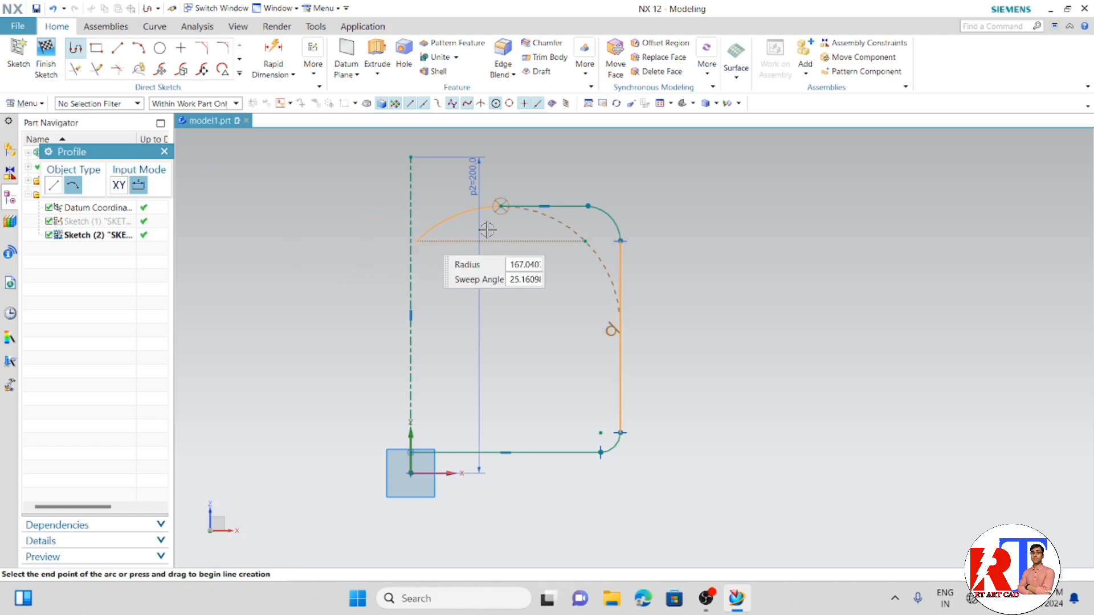
{"action": "left_click", "coordinate": [479, 193]}
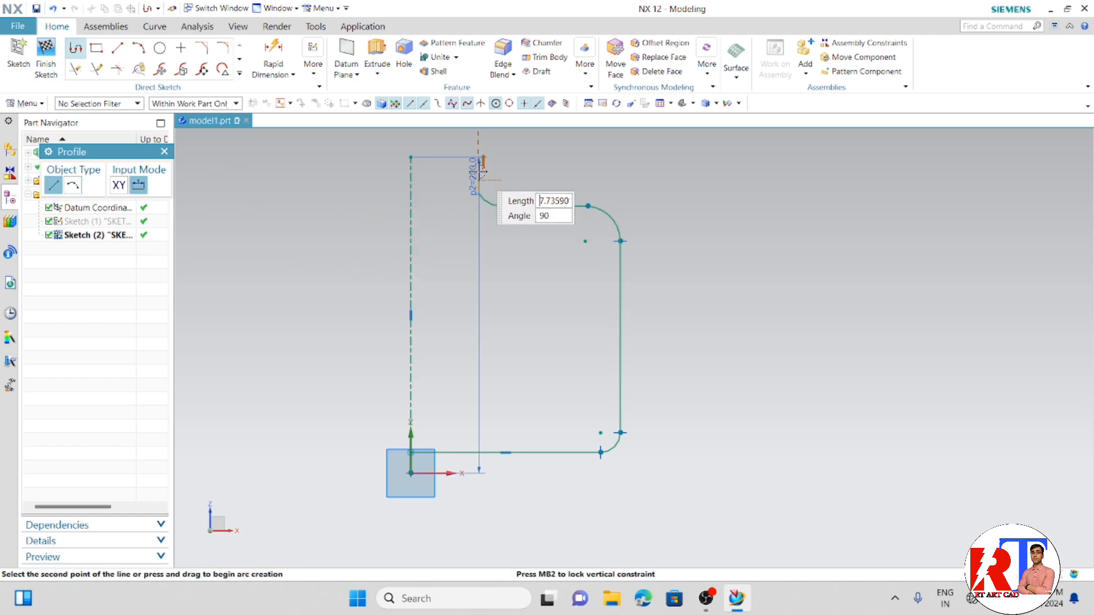
{"action": "left_click", "coordinate": [479, 169]}
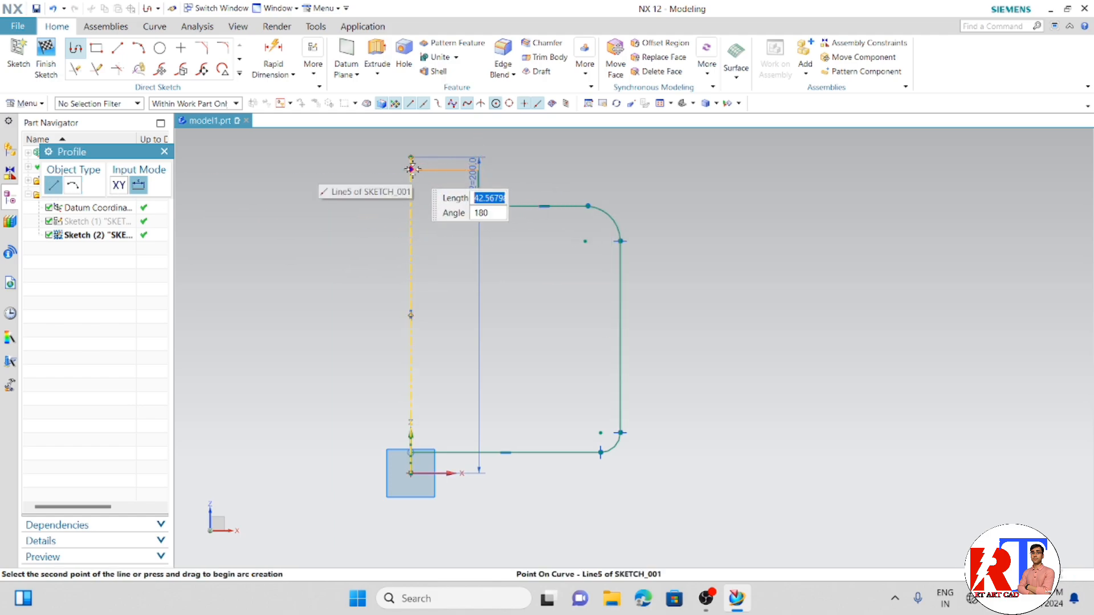
{"action": "left_click", "coordinate": [411, 169]}
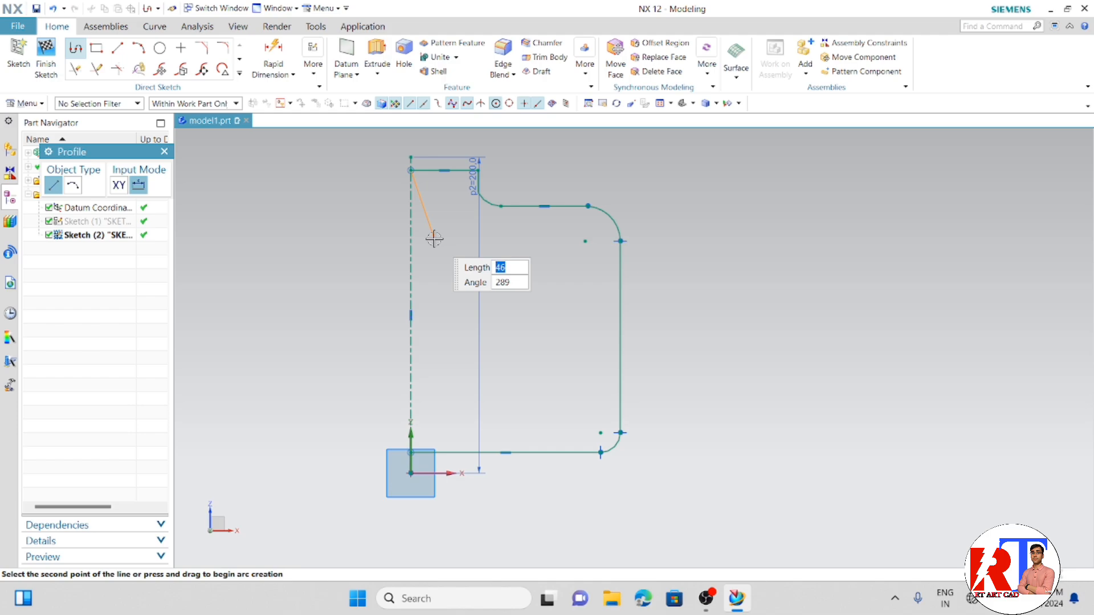
{"action": "key", "text": "Escape"}
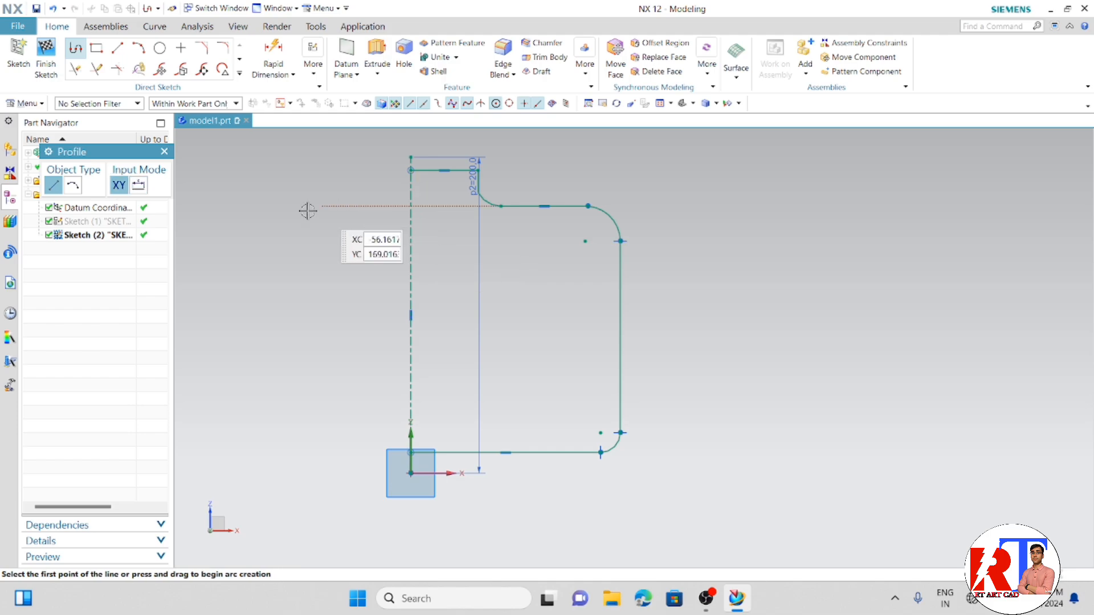
{"action": "left_click", "coordinate": [164, 151]}
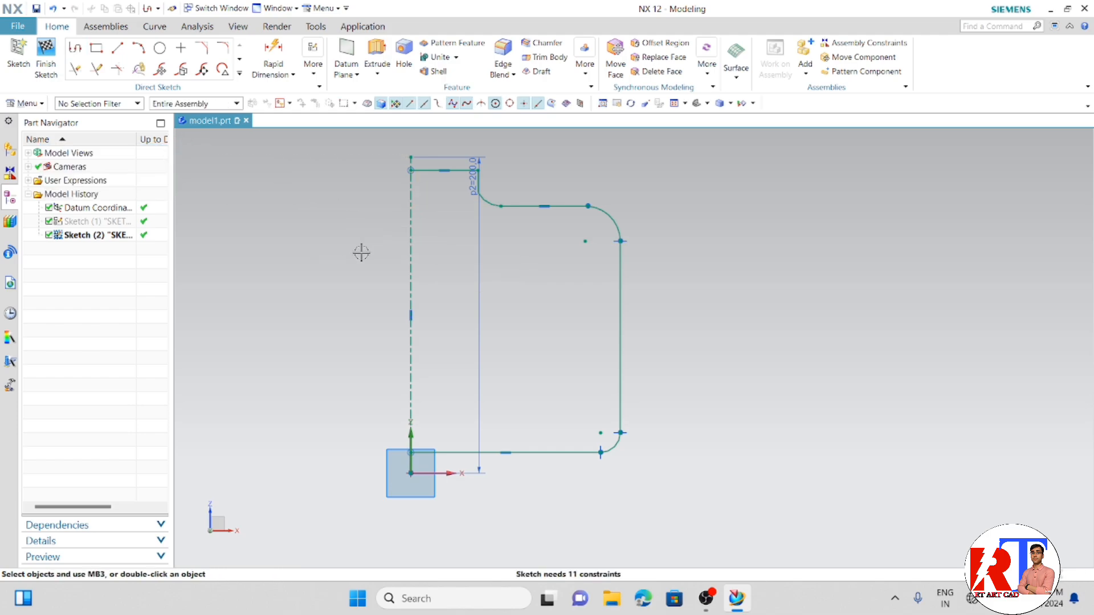
- Start a Revolve using the sketch profile as section and the vertical centerline as axis vector
{"action": "scroll", "coordinate": [361, 251], "scroll_direction": "down", "scroll_amount": 3}
{"action": "mouse_move", "coordinate": [477, 311]}
{"action": "middle_mouse_down"}
{"action": "mouse_move", "coordinate": [463, 334]}
{"action": "mouse_move", "coordinate": [507, 306]}
{"action": "middle_mouse_up"}
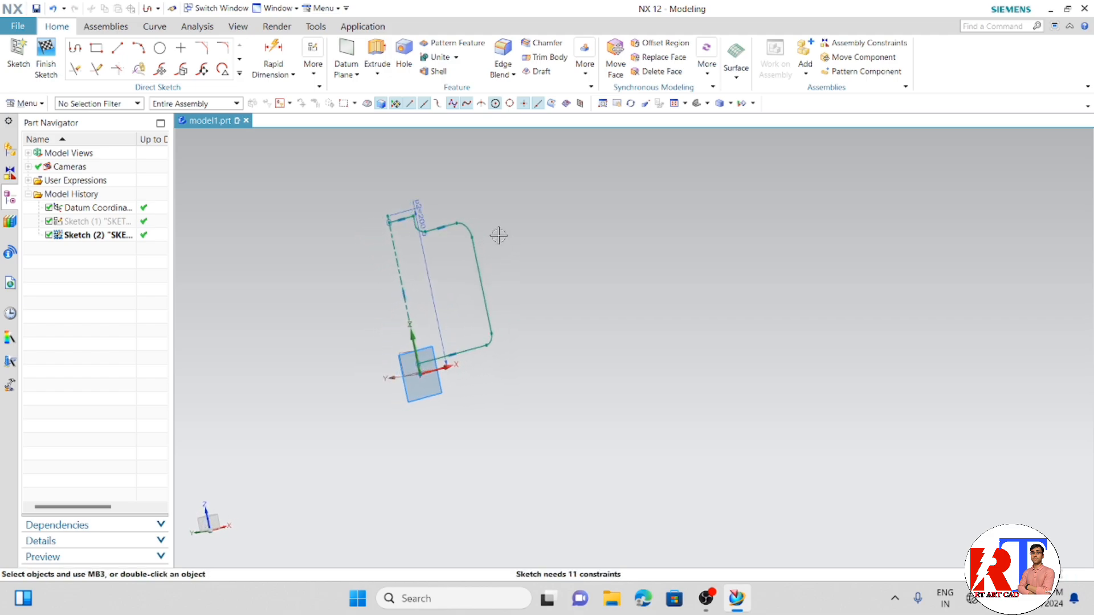
{"action": "scroll", "coordinate": [465, 227], "scroll_direction": "up", "scroll_amount": 2}
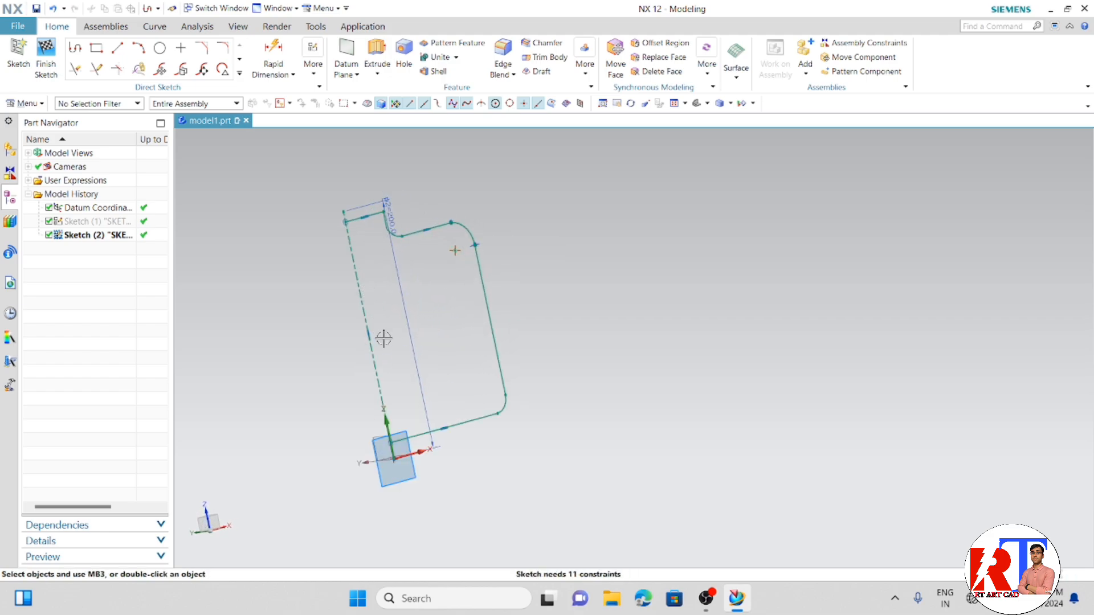
{"action": "middle_click_drag", "start_coordinate": [457, 341], "coordinate": [441, 359]}
{"action": "left_click", "coordinate": [378, 73]}
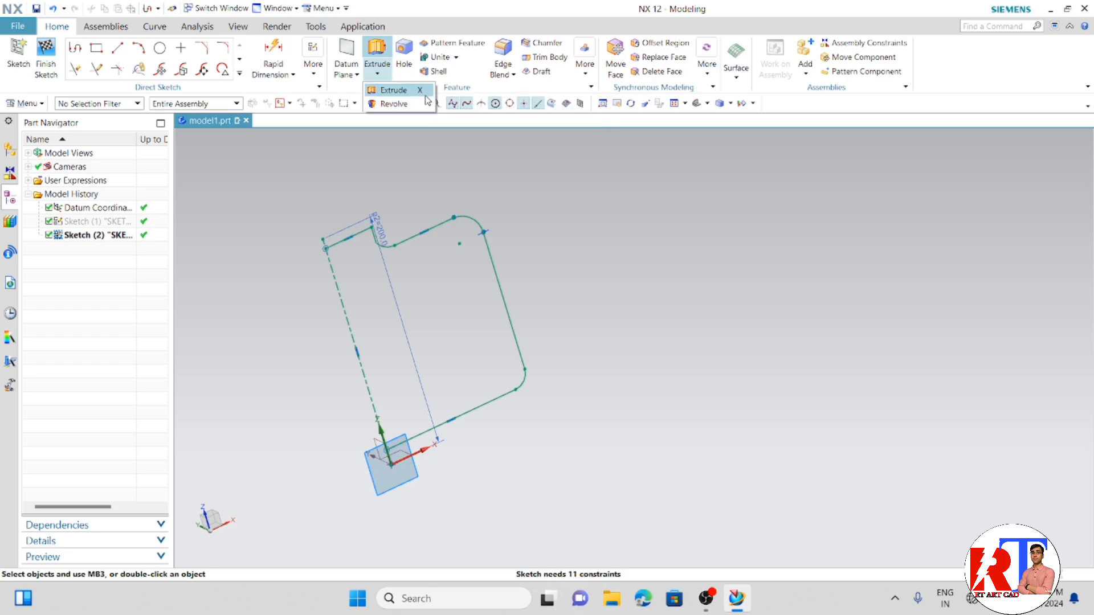
{"action": "left_click", "coordinate": [408, 106]}
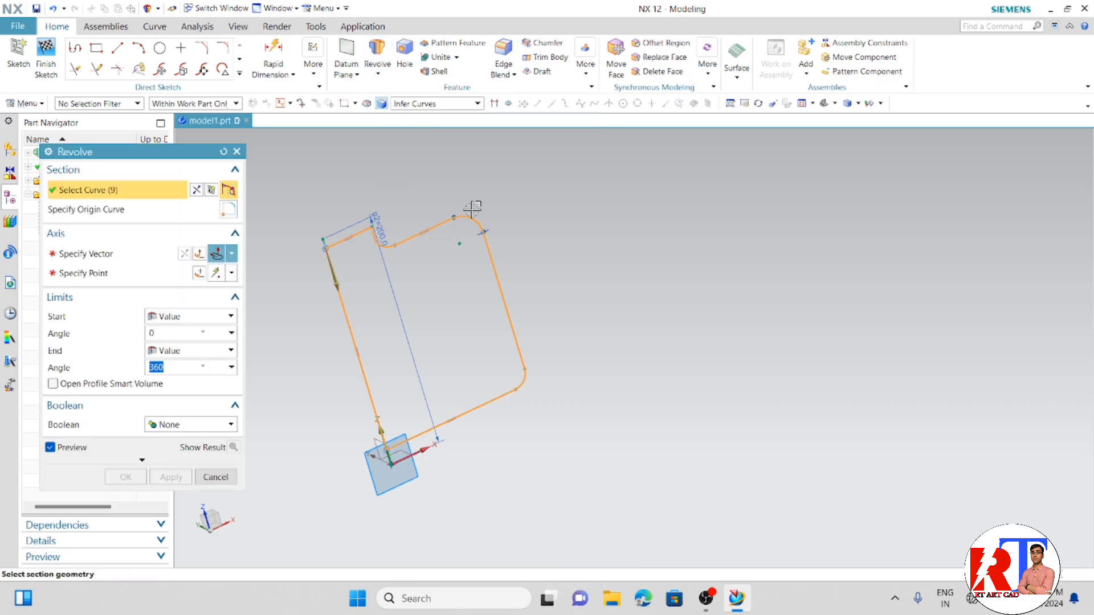
{"action": "mouse_move", "coordinate": [471, 205]}
{"action": "middle_mouse_down"}
{"action": "mouse_move", "coordinate": [501, 220]}
{"action": "mouse_move", "coordinate": [459, 265]}
{"action": "middle_mouse_up"}
{"action": "middle_click_drag", "start_coordinate": [378, 288], "coordinate": [515, 346]}
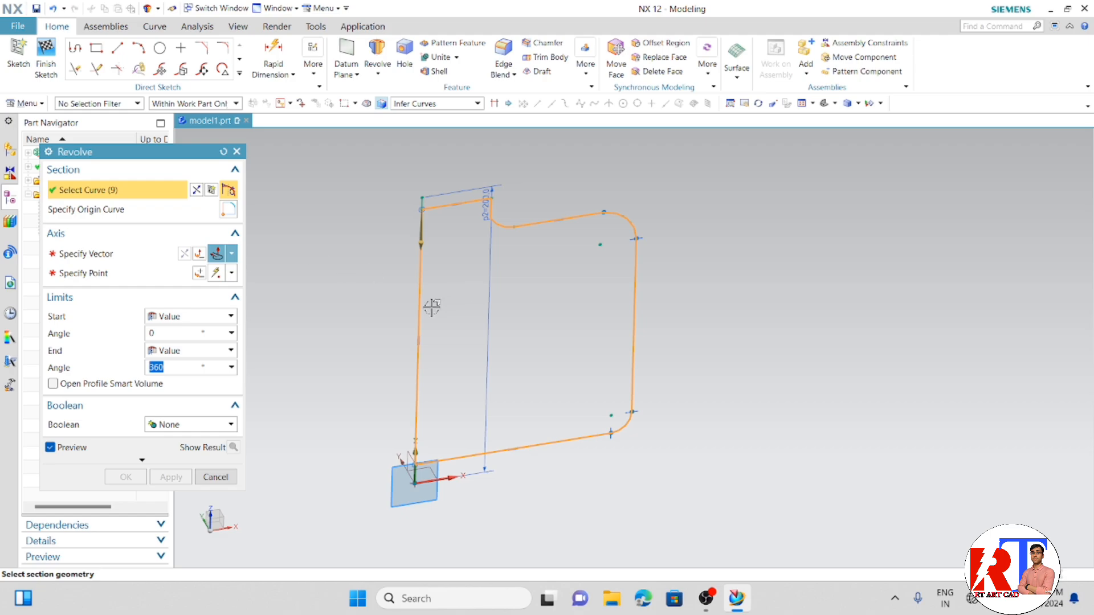
{"action": "left_click", "coordinate": [106, 260]}
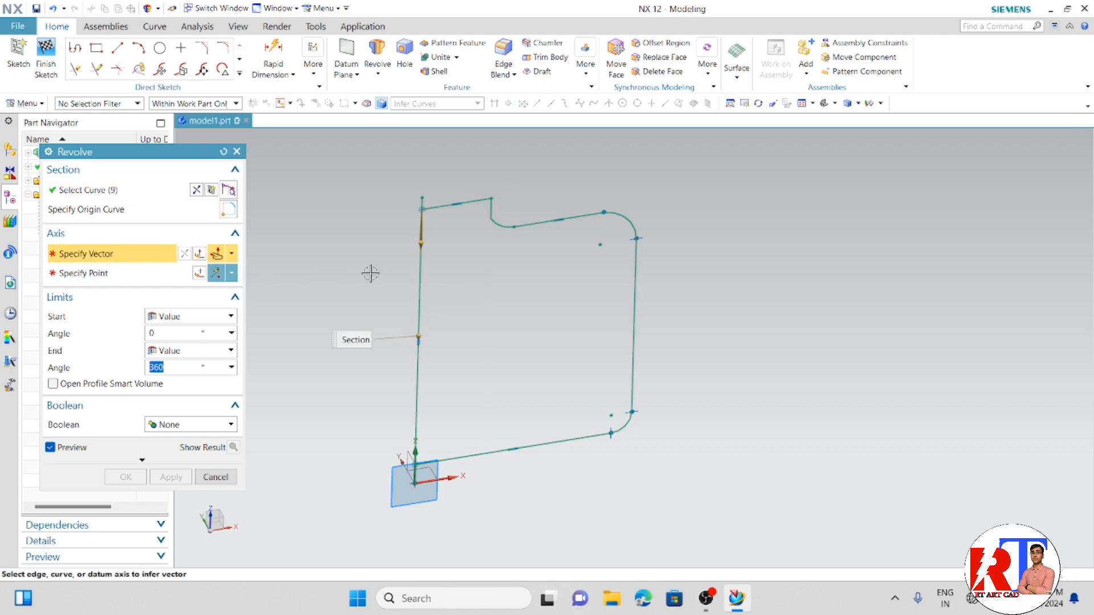
{"action": "left_click", "coordinate": [417, 274]}
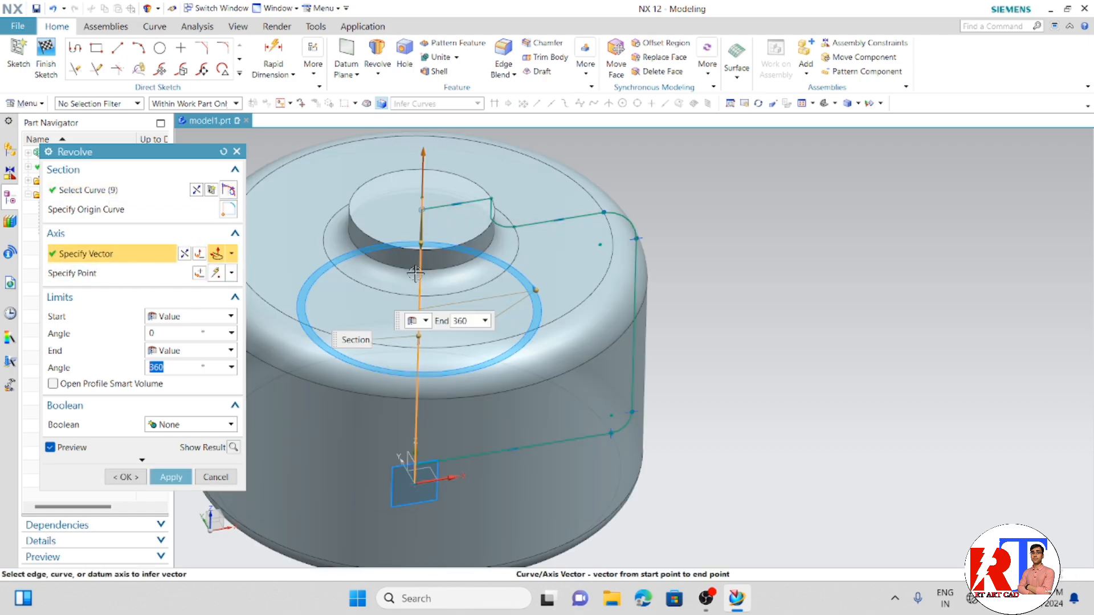
- Cancel the open Revolve and restart it with the sketch profile as section and the vertical centerline as axis vector
{"action": "left_click", "coordinate": [215, 477]}
{"action": "scroll", "coordinate": [479, 358], "scroll_direction": "down", "scroll_amount": 3}
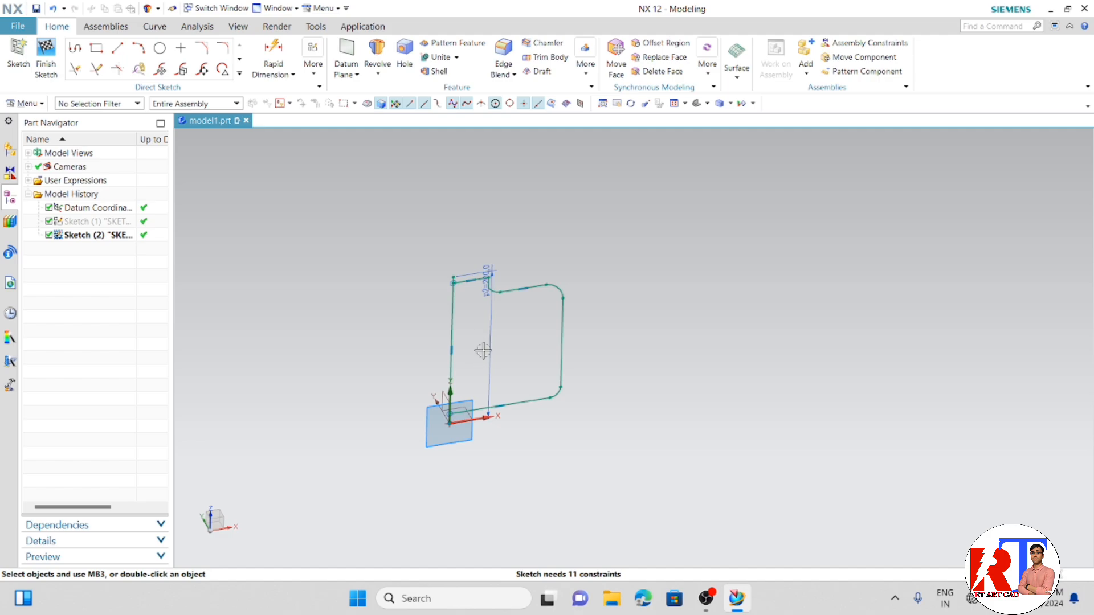
{"action": "scroll", "coordinate": [483, 351], "scroll_direction": "up", "scroll_amount": 2}
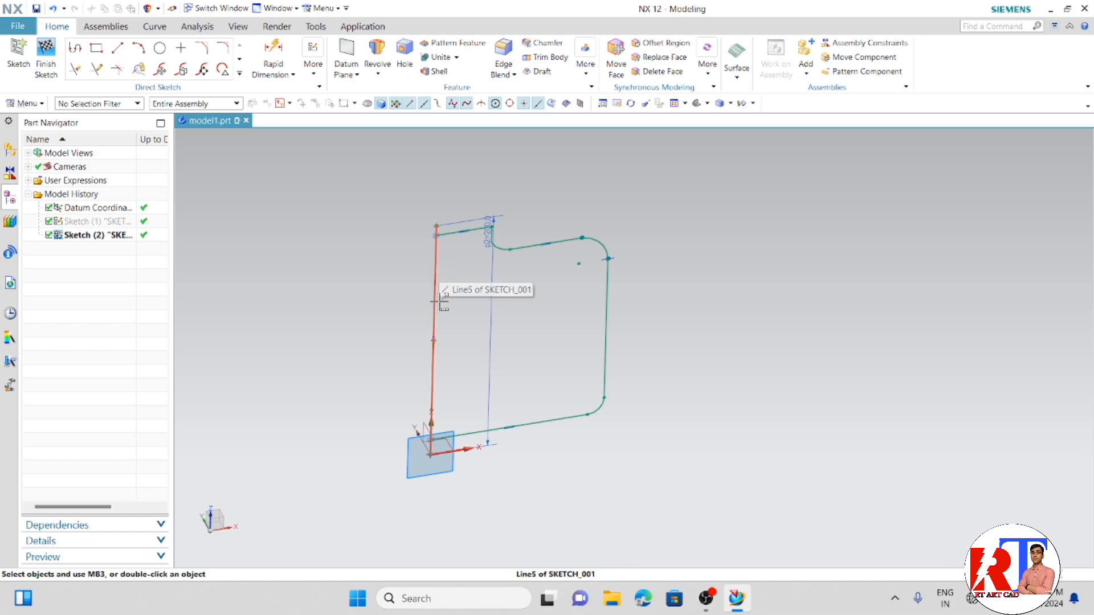
{"action": "scroll", "coordinate": [438, 296], "scroll_direction": "up", "scroll_amount": 2}
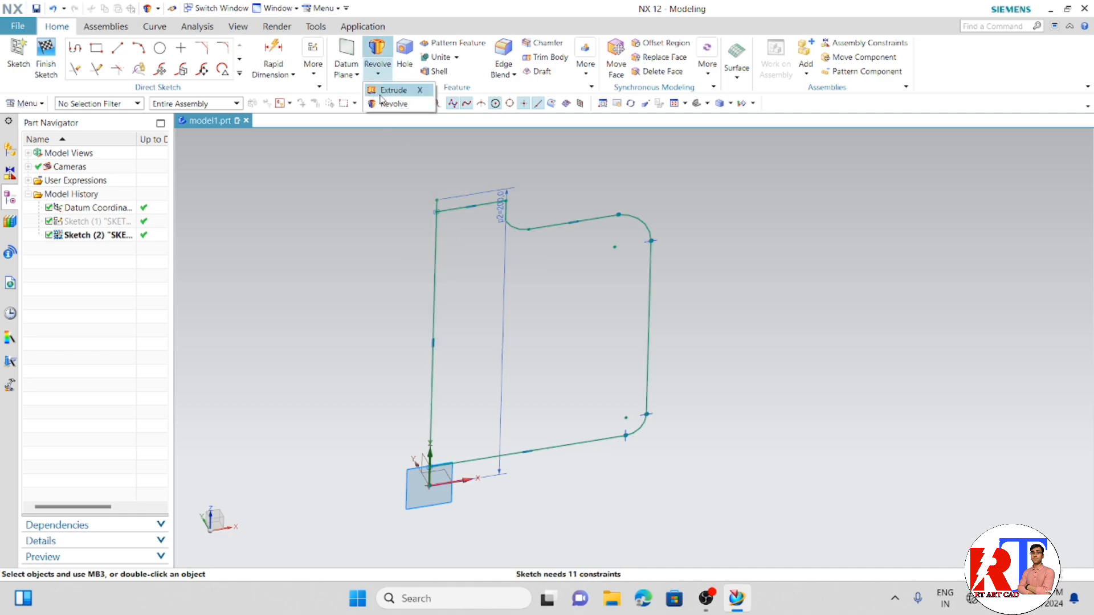
{"action": "left_click", "coordinate": [377, 57]}
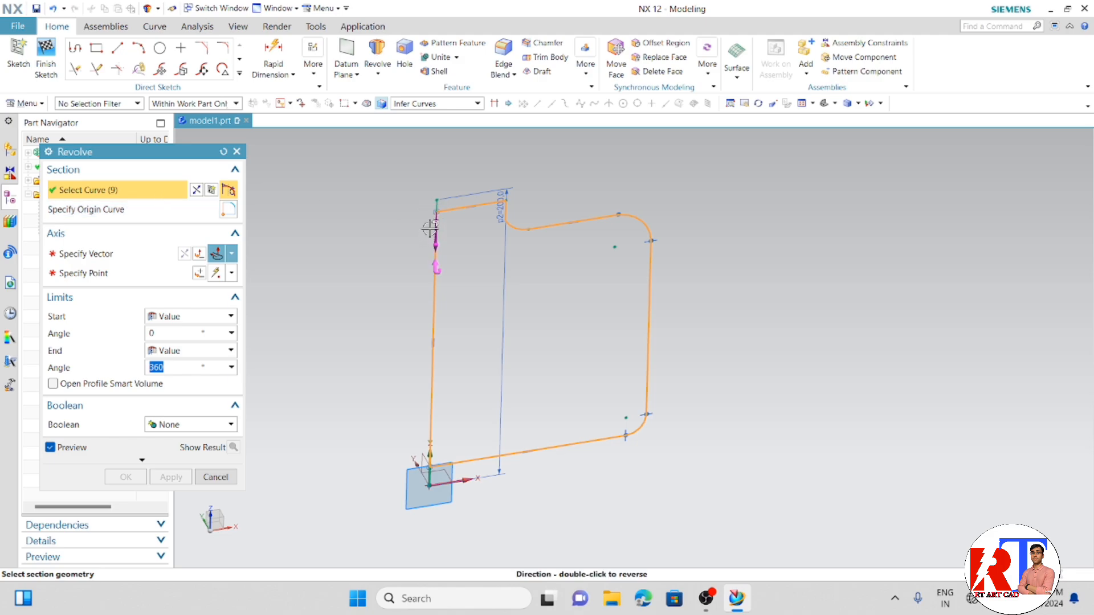
{"action": "left_click", "coordinate": [435, 268]}
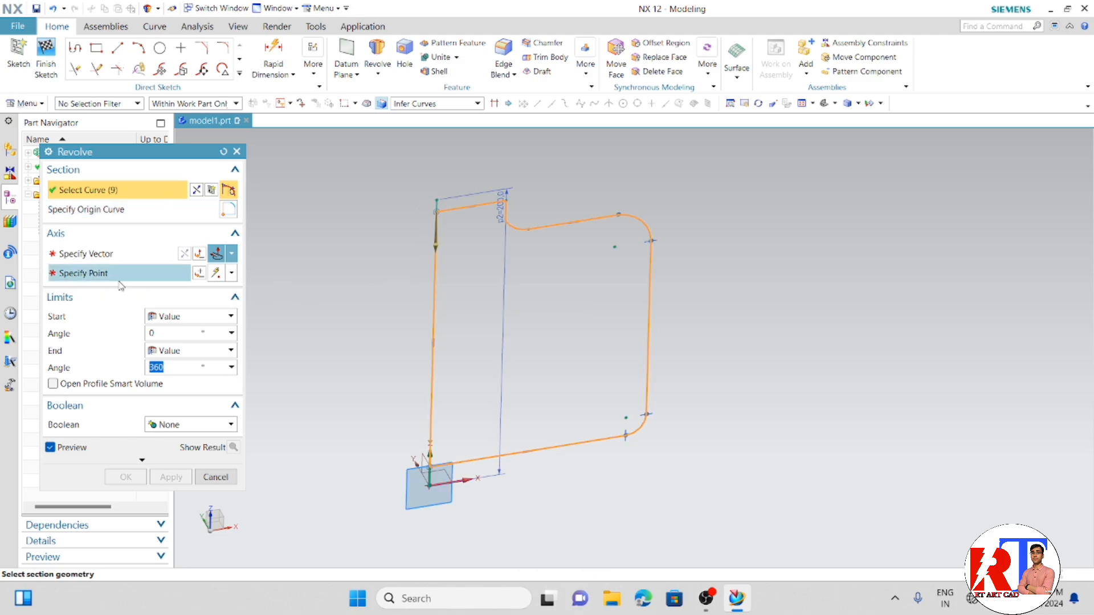
{"action": "left_click", "coordinate": [100, 260]}
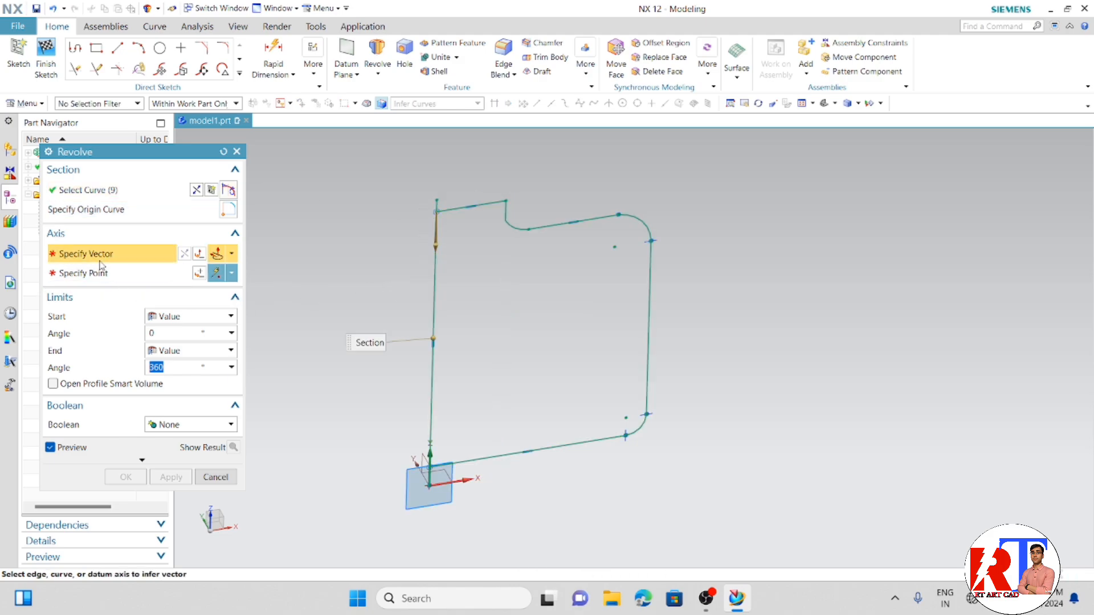
{"action": "left_click", "coordinate": [434, 312]}
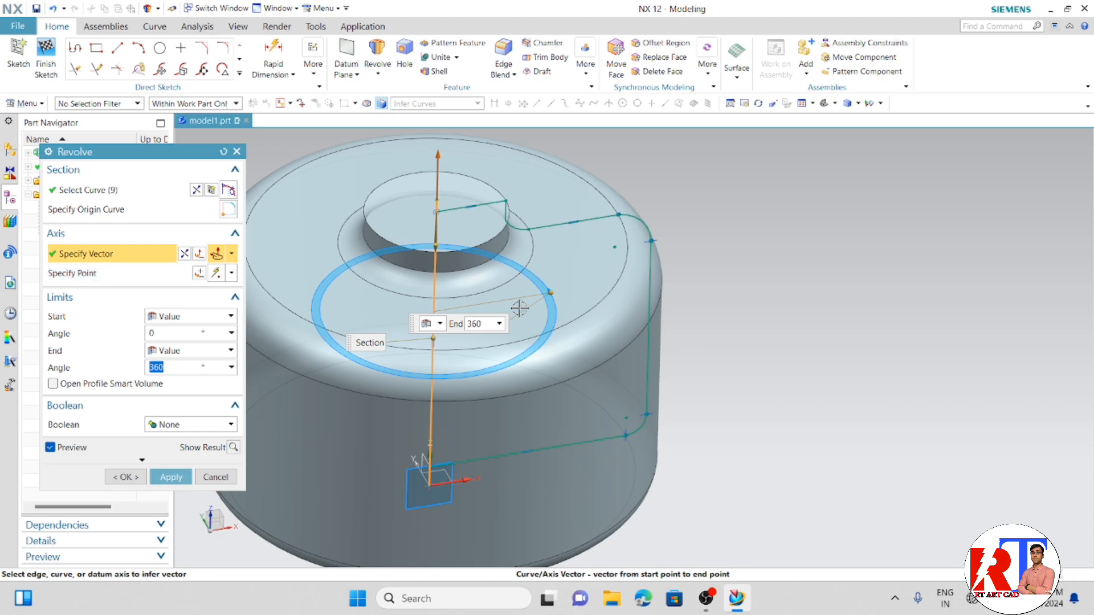
- Set the revolve's end angle to 270°, create the partial solid from the profile and leave the command
{"action": "scroll", "coordinate": [520, 309], "scroll_direction": "down", "scroll_amount": 4}
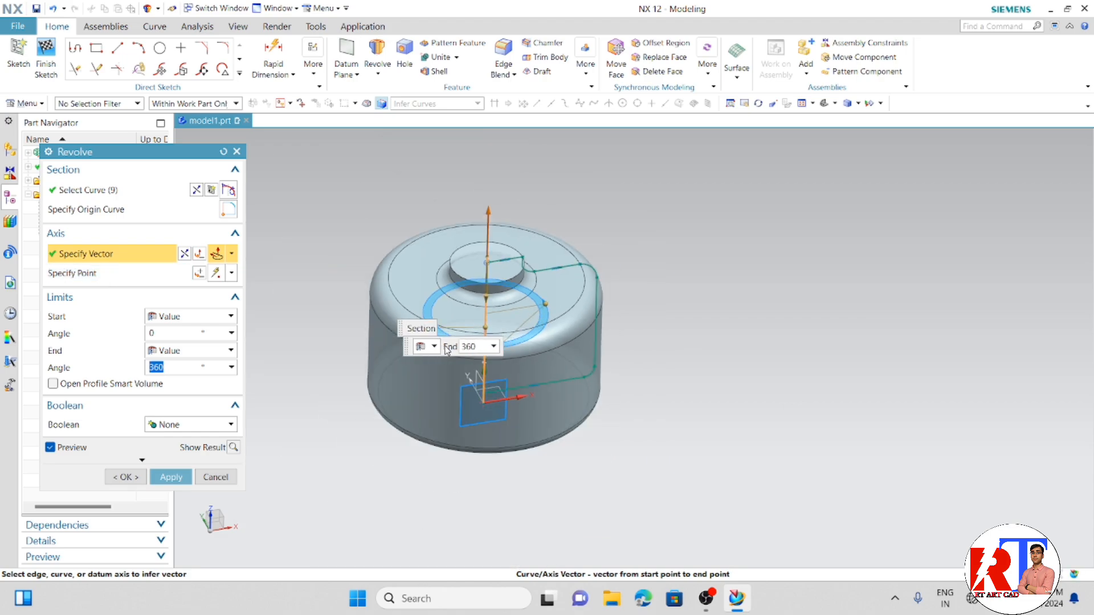
{"action": "left_click_drag", "start_coordinate": [447, 349], "coordinate": [633, 230]}
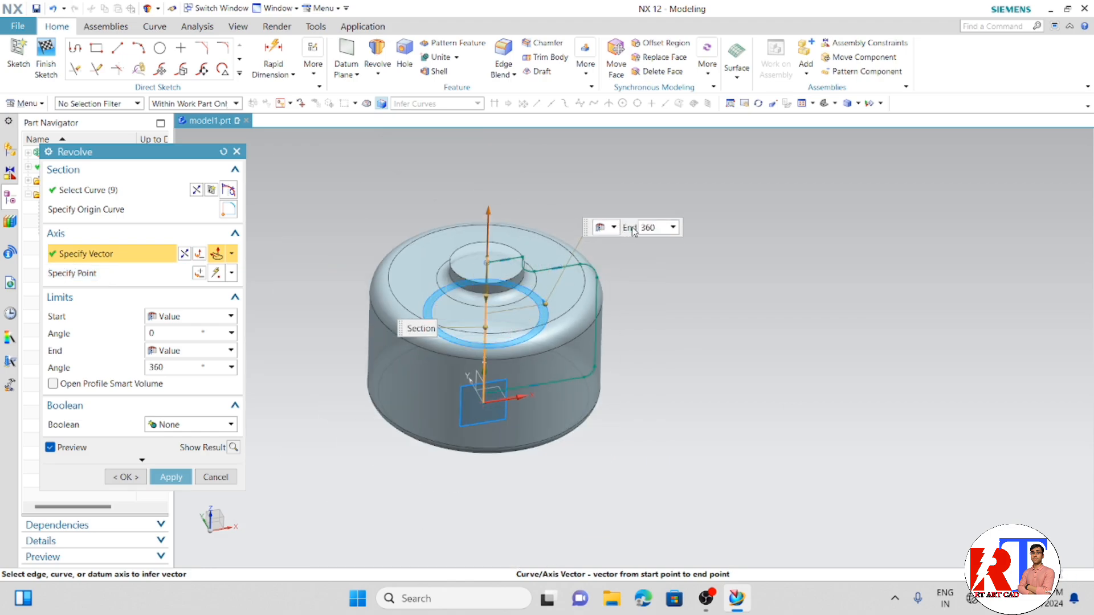
{"action": "left_click", "coordinate": [672, 227]}
{"action": "left_click", "coordinate": [673, 228]}
{"action": "left_click", "coordinate": [673, 228]}
{"action": "left_click", "coordinate": [664, 229]}
{"action": "double_click", "coordinate": [162, 366]}
{"action": "type", "text": "270"}
{"action": "key", "text": "Return"}
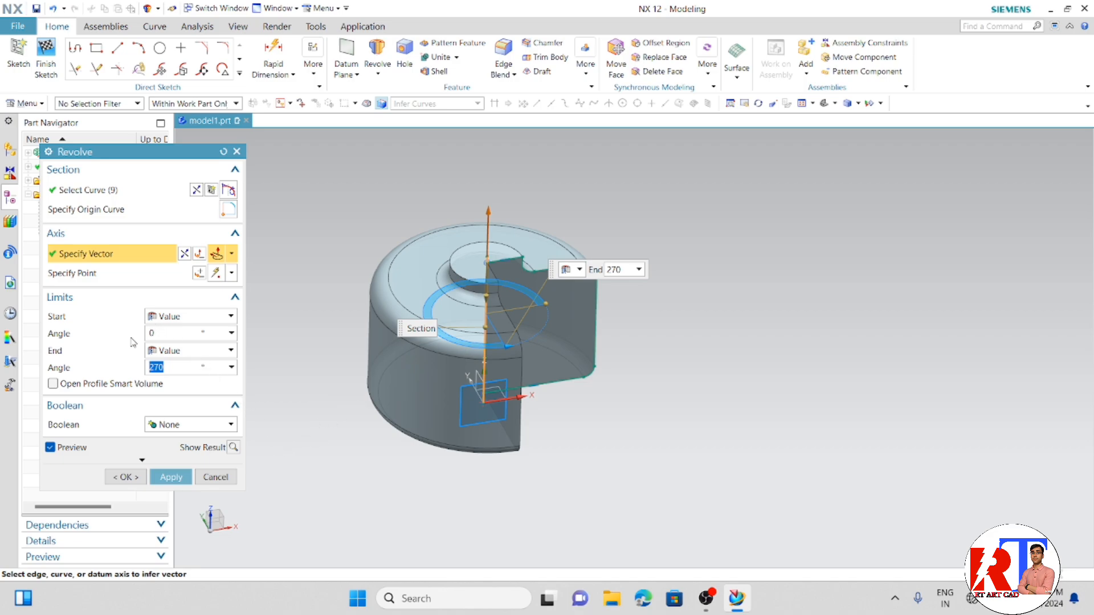
{"action": "left_click", "coordinate": [166, 478]}
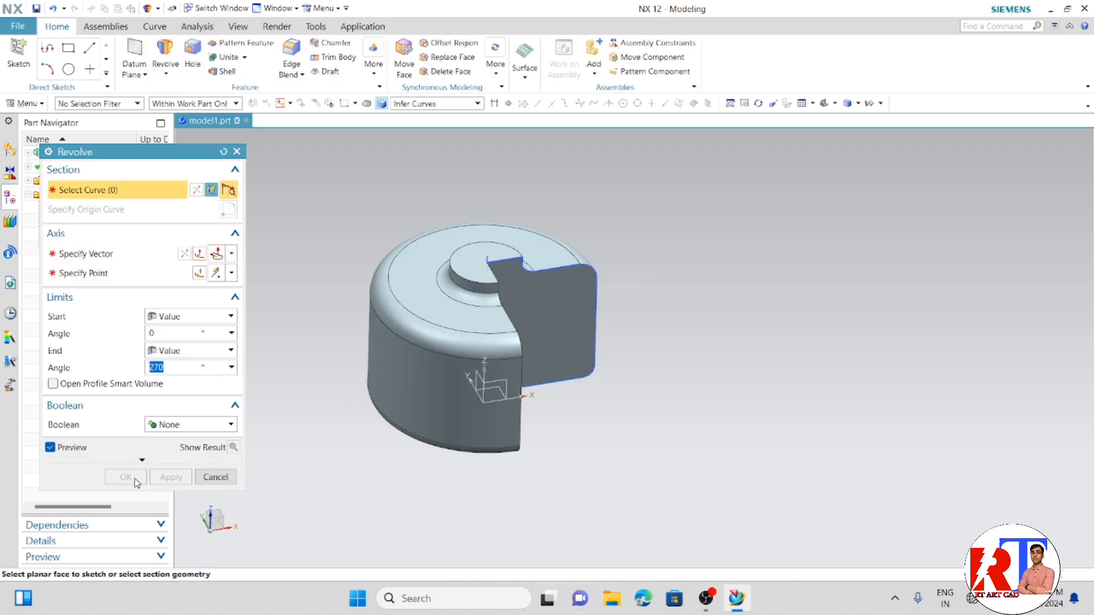
{"action": "left_click", "coordinate": [215, 476]}
- Hide the profile sketch on the cut face of the revolved body
{"action": "mouse_move", "coordinate": [597, 465]}
{"action": "middle_mouse_down"}
{"action": "mouse_move", "coordinate": [433, 480]}
{"action": "mouse_move", "coordinate": [288, 444]}
{"action": "middle_mouse_up"}
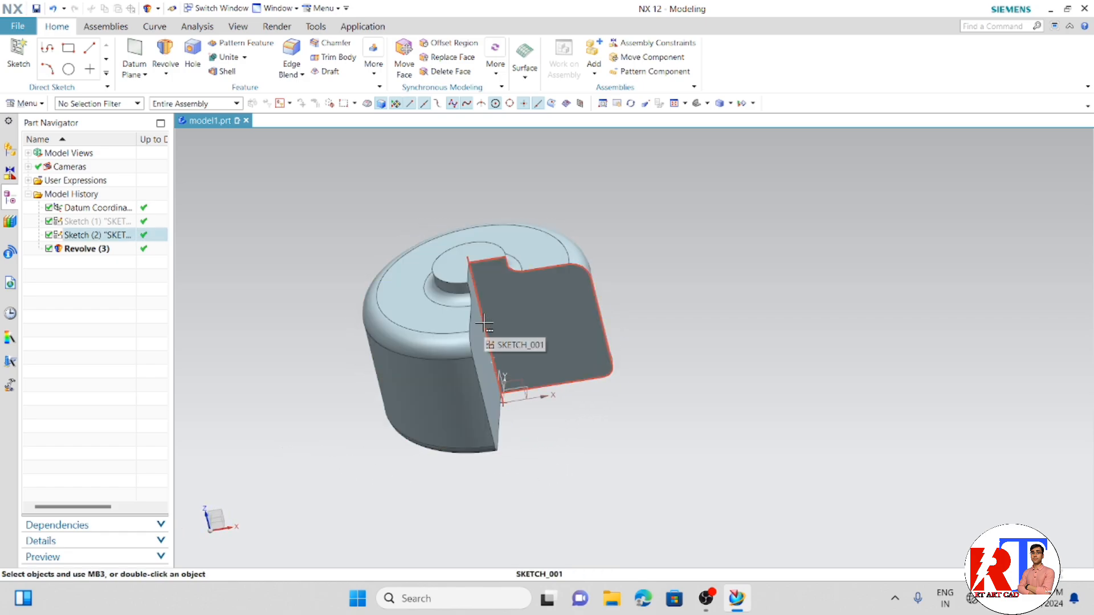
{"action": "key", "text": "ctrl+b"}
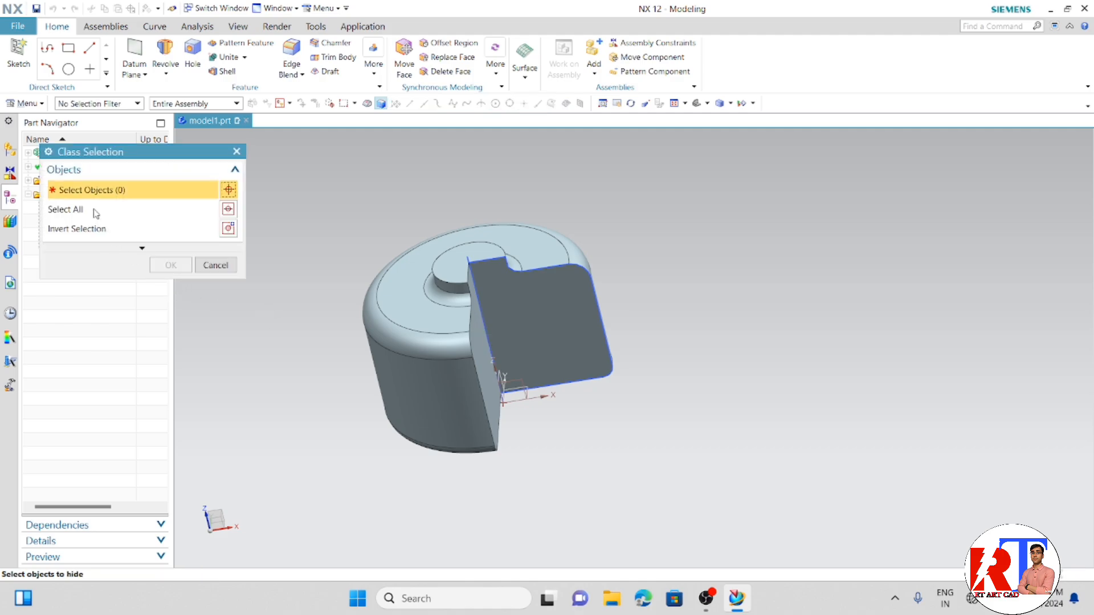
{"action": "left_click", "coordinate": [575, 265]}
{"action": "left_click", "coordinate": [171, 265]}
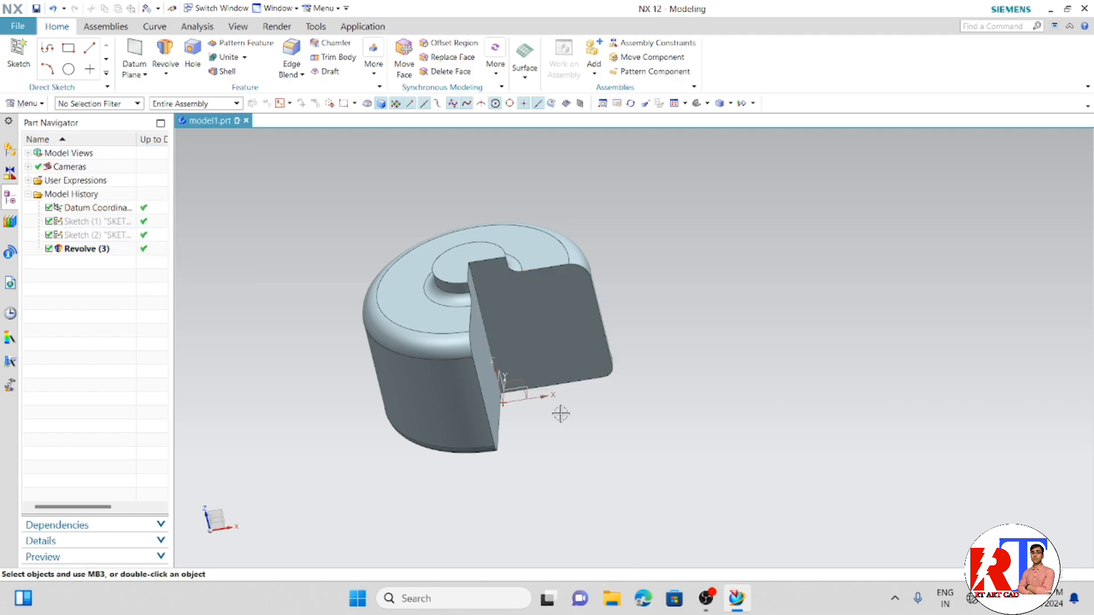
- Delete the Revolve feature from the model history and undo that deletion
{"action": "mouse_move", "coordinate": [683, 475]}
{"action": "middle_mouse_down"}
{"action": "mouse_move", "coordinate": [642, 457]}
{"action": "mouse_move", "coordinate": [533, 486]}
{"action": "mouse_move", "coordinate": [803, 481]}
{"action": "mouse_move", "coordinate": [798, 527]}
{"action": "mouse_move", "coordinate": [786, 513]}
{"action": "middle_mouse_up"}
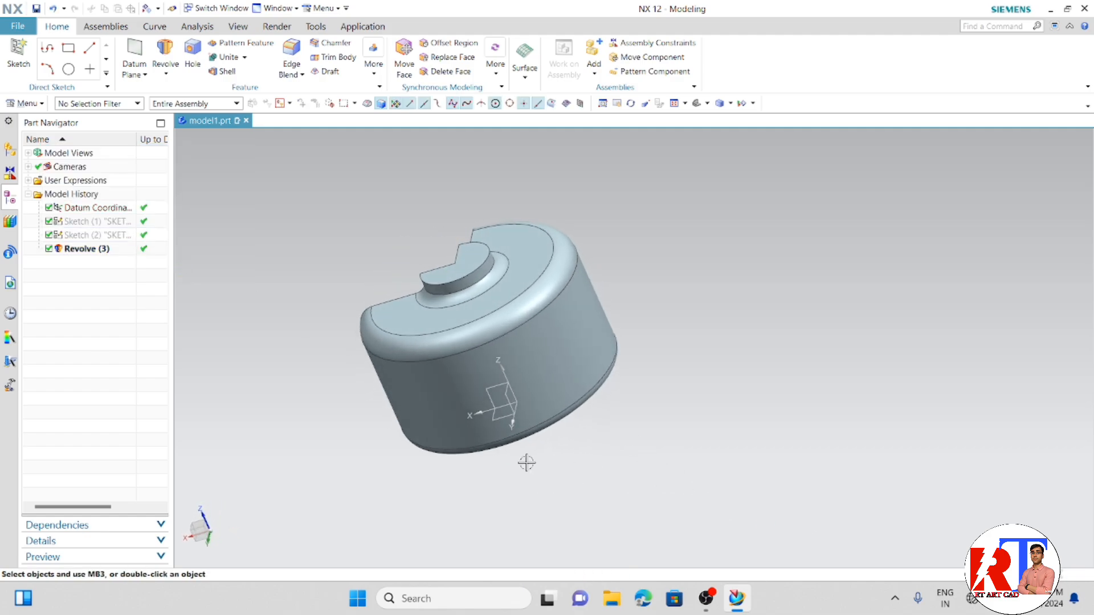
{"action": "middle_click_drag", "start_coordinate": [525, 461], "coordinate": [694, 496]}
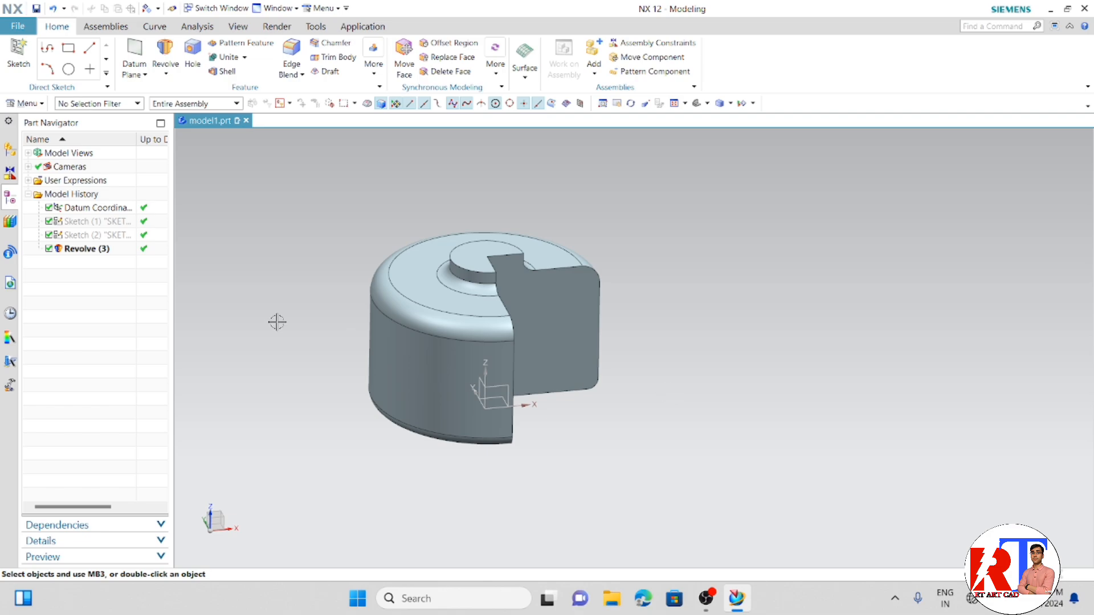
{"action": "right_click", "coordinate": [85, 255]}
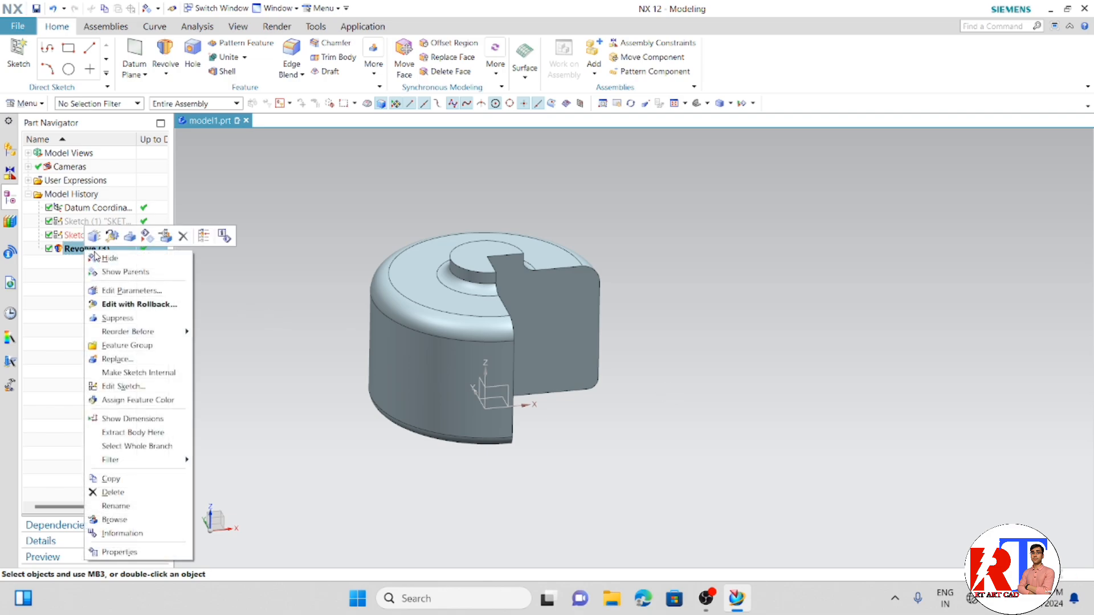
{"action": "left_click", "coordinate": [136, 483]}
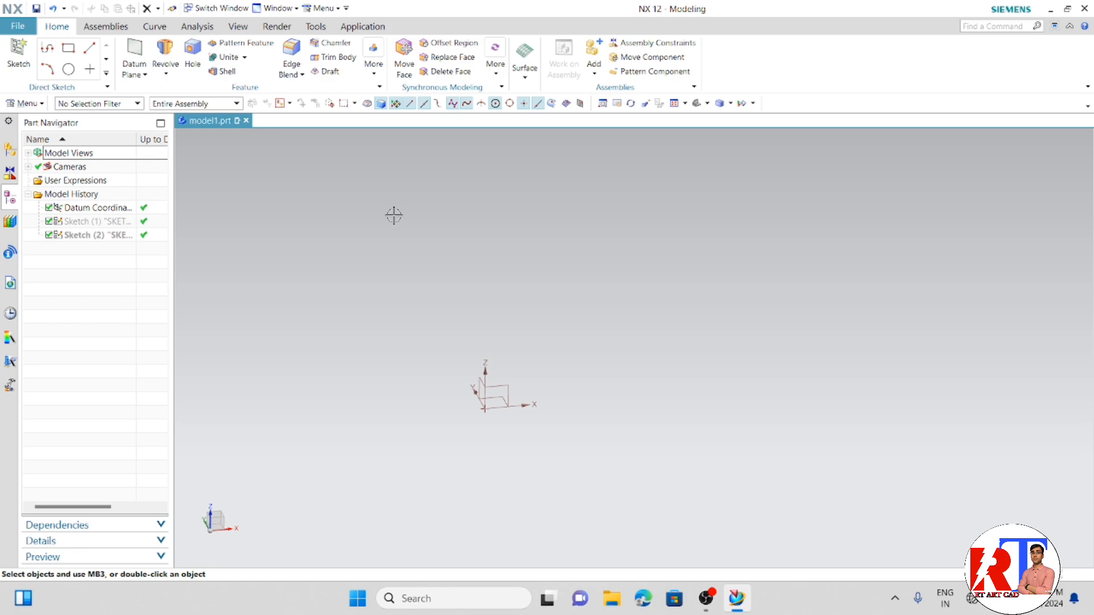
{"action": "key", "text": "ctrl+z"}
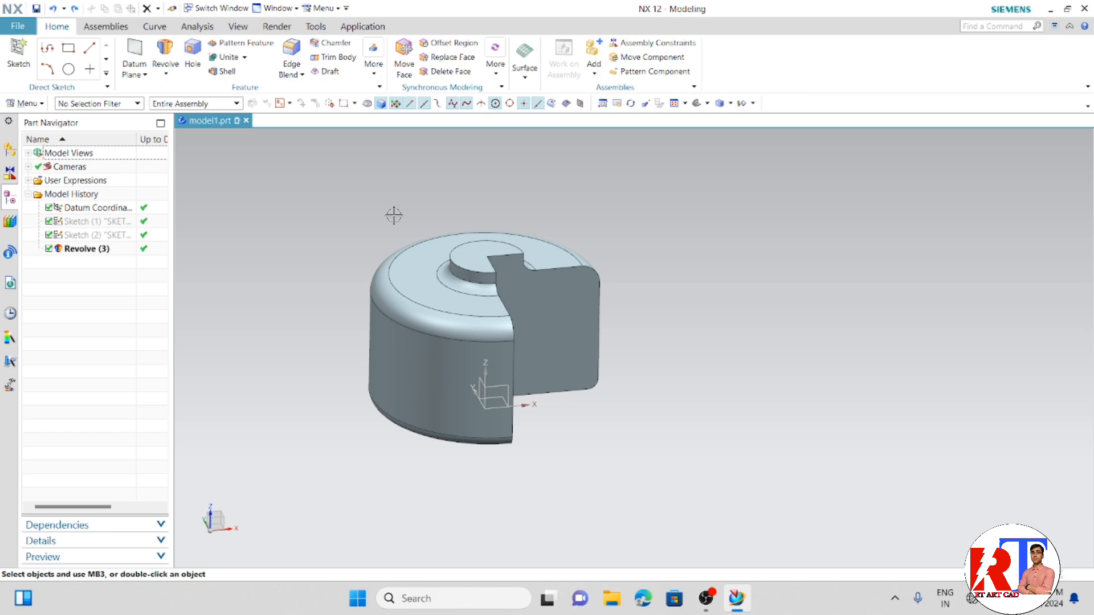
{"action": "key", "text": "XF86AudioMicMute"}
{"action": "key", "text": "XF86AudioMicMute"}
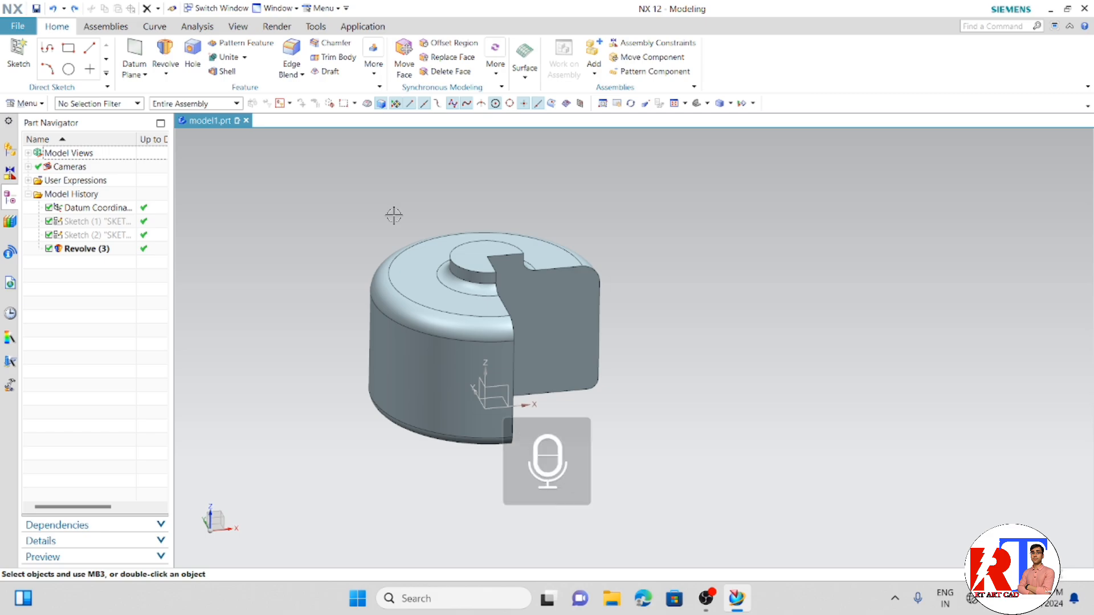
{"action": "key", "text": "XF86PowerOff"}
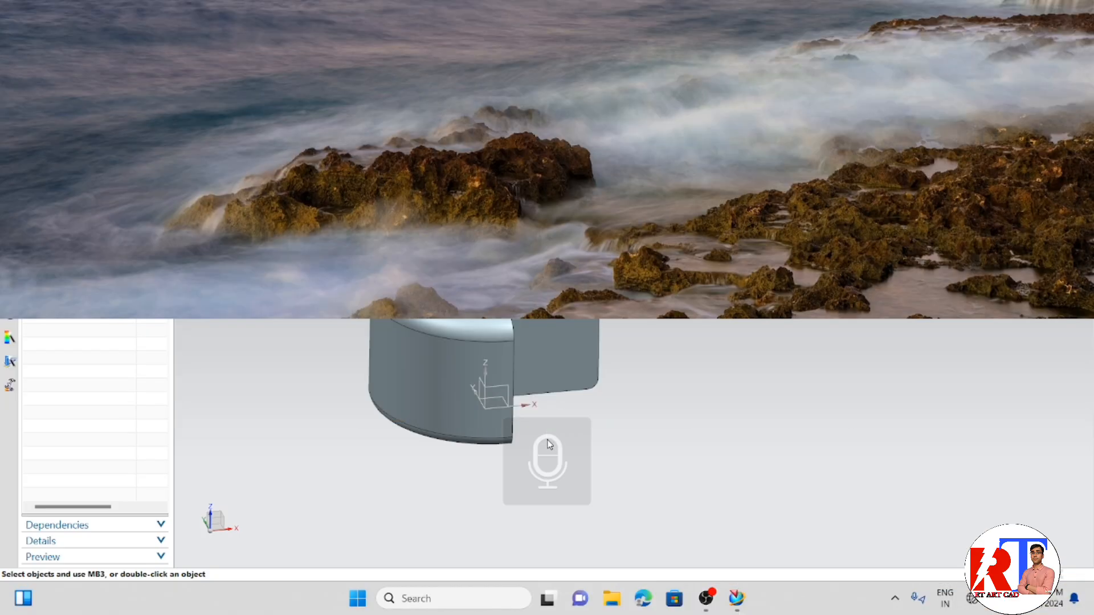
{"action": "left_click", "coordinate": [547, 440]}
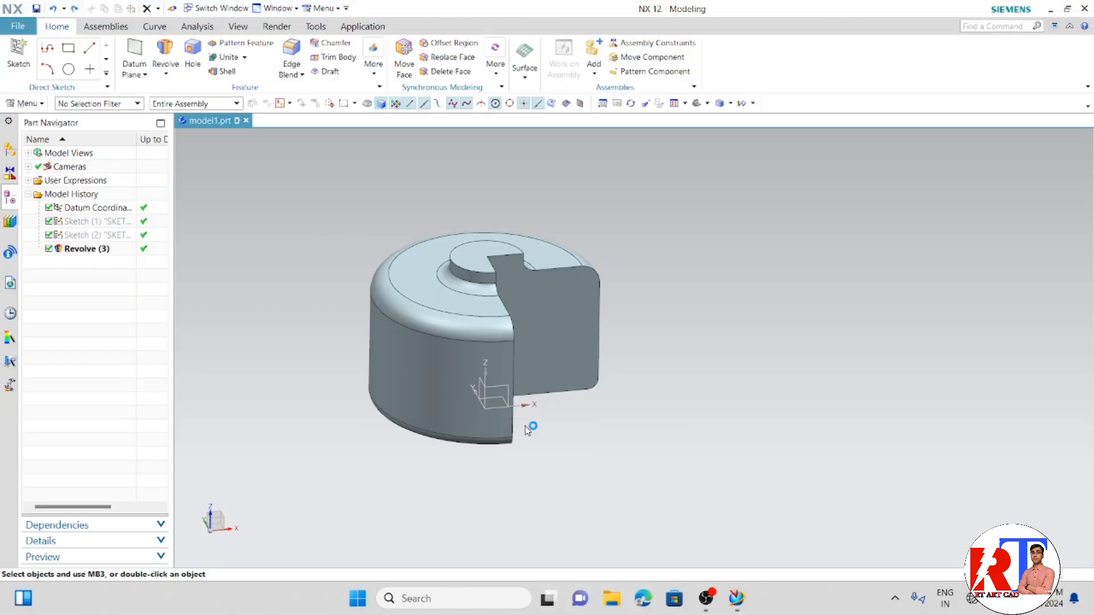
{"action": "scroll", "coordinate": [532, 431], "scroll_direction": "up", "scroll_amount": 2}
{"action": "middle_click_drag", "start_coordinate": [546, 421], "coordinate": [559, 422]}
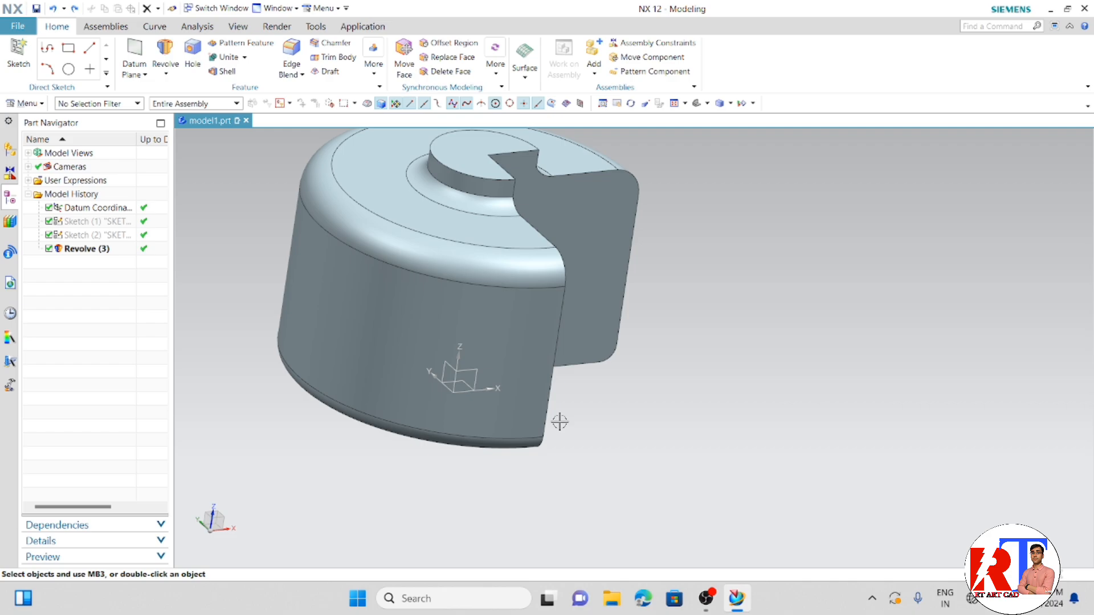
{"action": "key", "text": "super+p"}
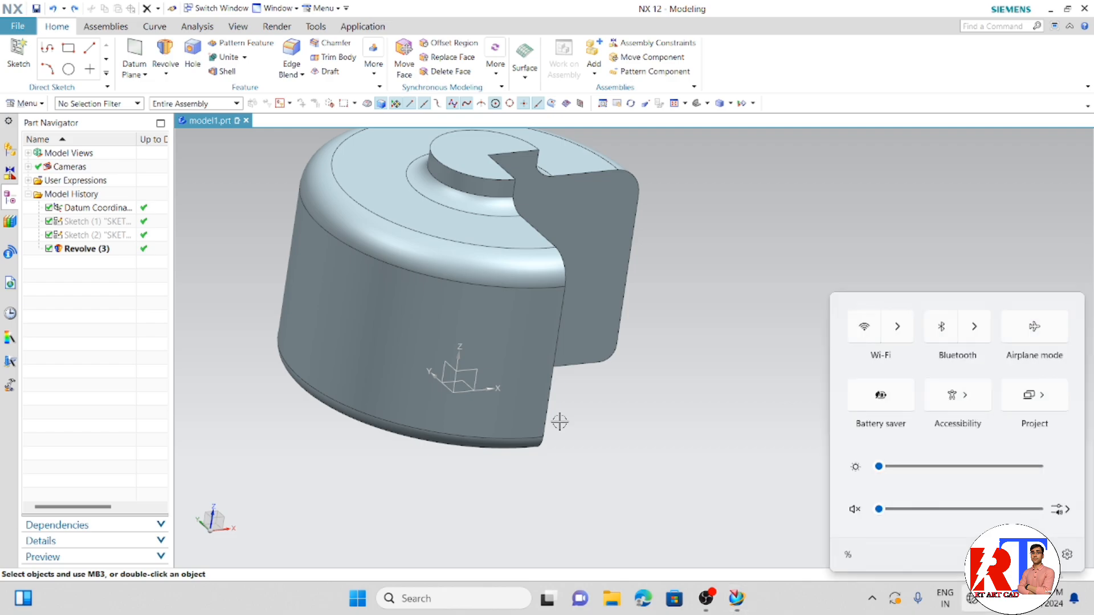
{"action": "key", "text": "XF86MonBrightnessUp"}
{"action": "left_click", "coordinate": [701, 462]}
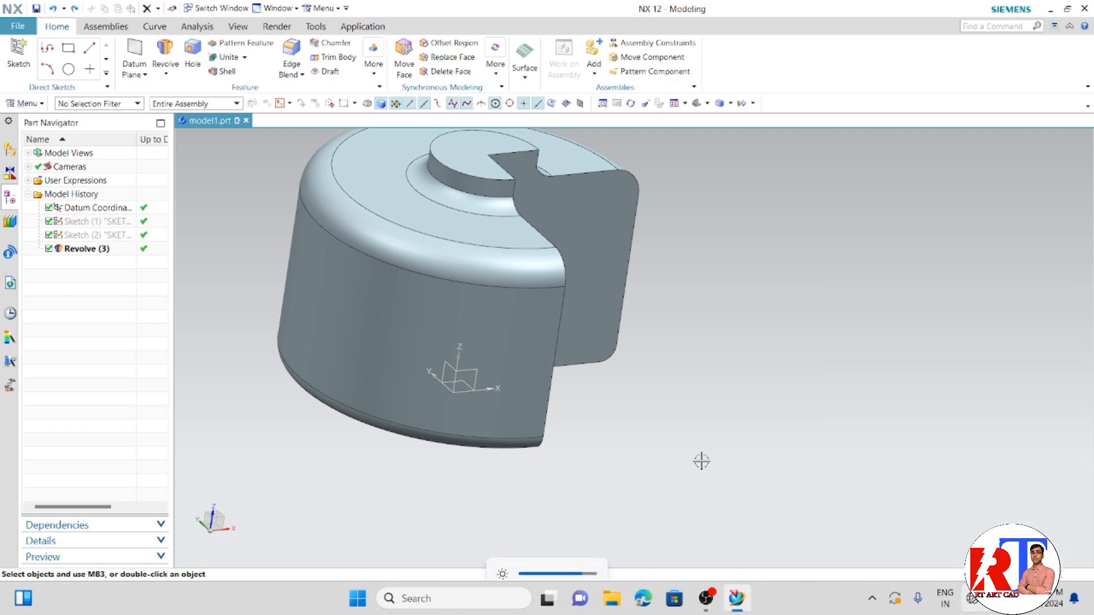
- Delete the Revolve feature from the model history
{"action": "scroll", "coordinate": [701, 450], "scroll_direction": "down", "scroll_amount": 3}
{"action": "middle_click_drag", "start_coordinate": [696, 391], "coordinate": [654, 398]}
{"action": "left_click", "coordinate": [666, 399]}
{"action": "right_click", "coordinate": [106, 249]}
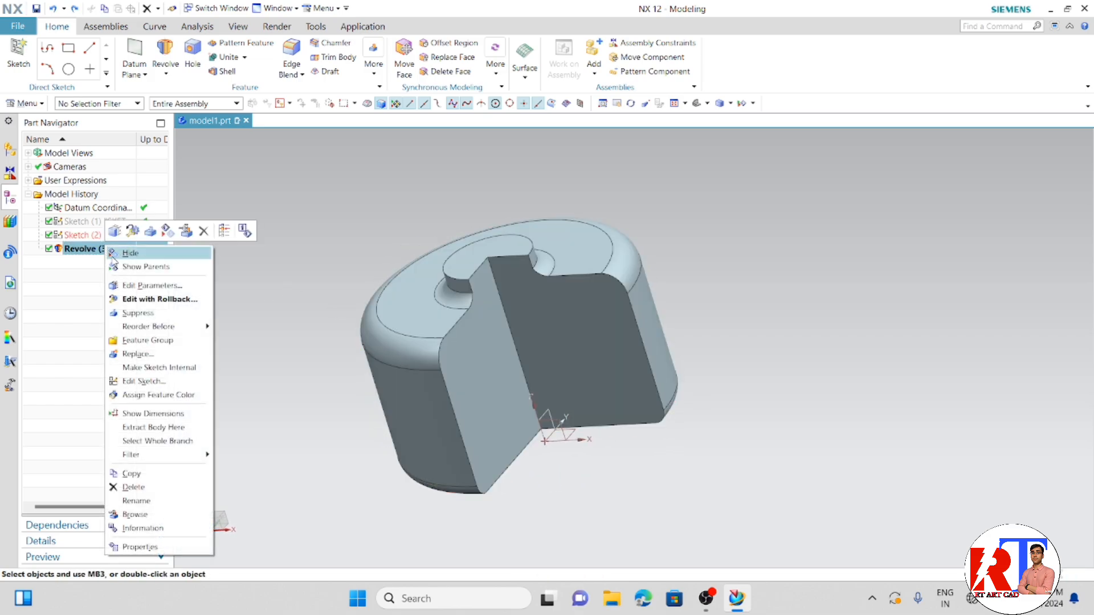
{"action": "left_click", "coordinate": [133, 487]}
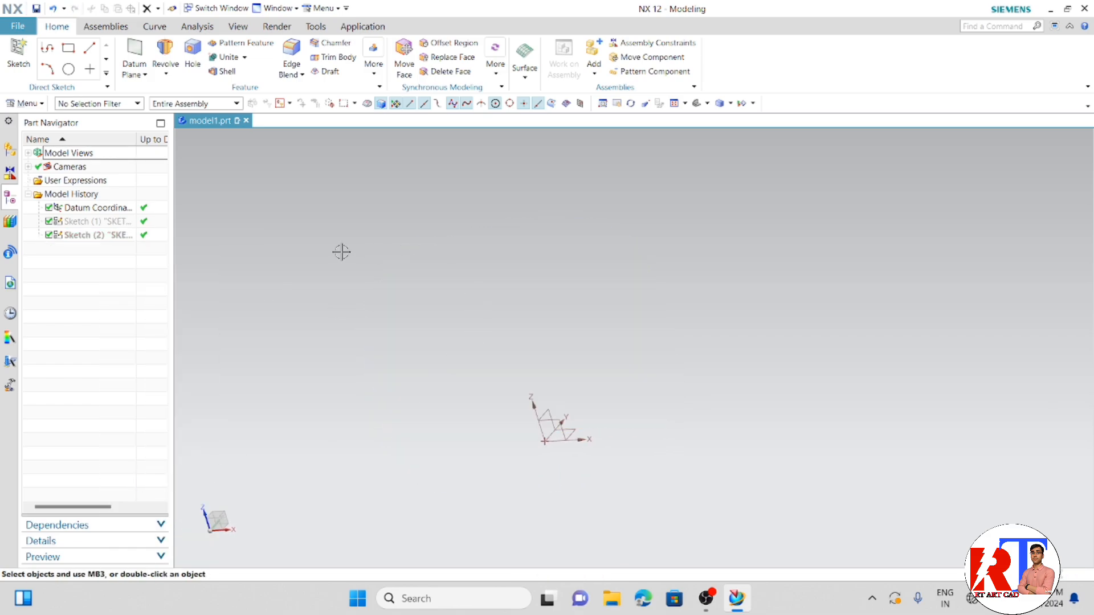
- Create a new sketch on the XY plane using the inferred plane method
{"action": "scroll", "coordinate": [572, 464], "scroll_direction": "up", "scroll_amount": 3}
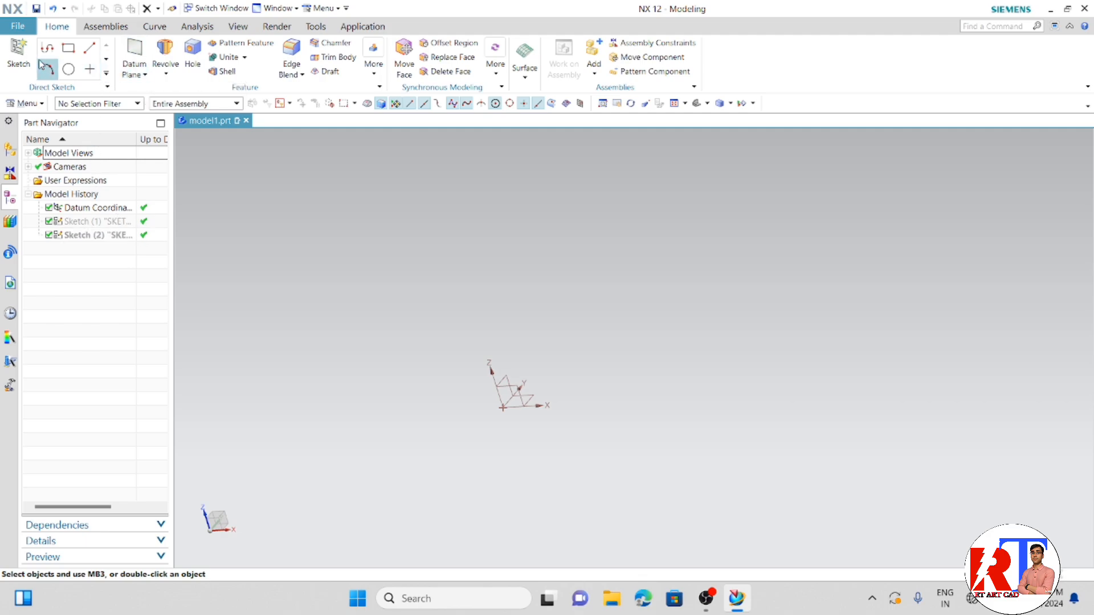
{"action": "left_click", "coordinate": [18, 56]}
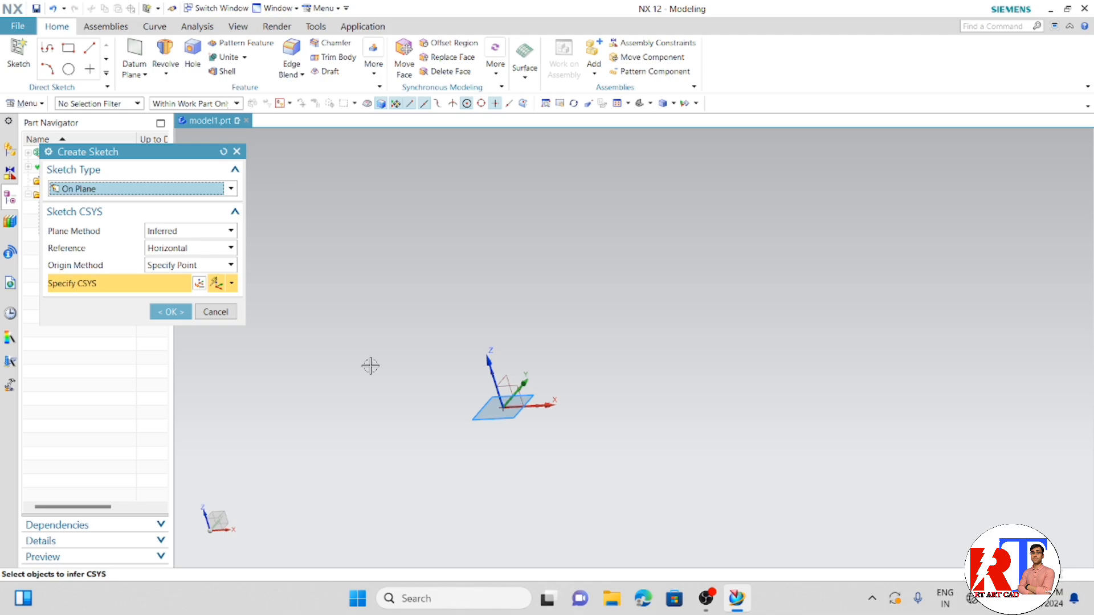
{"action": "left_click", "coordinate": [171, 312]}
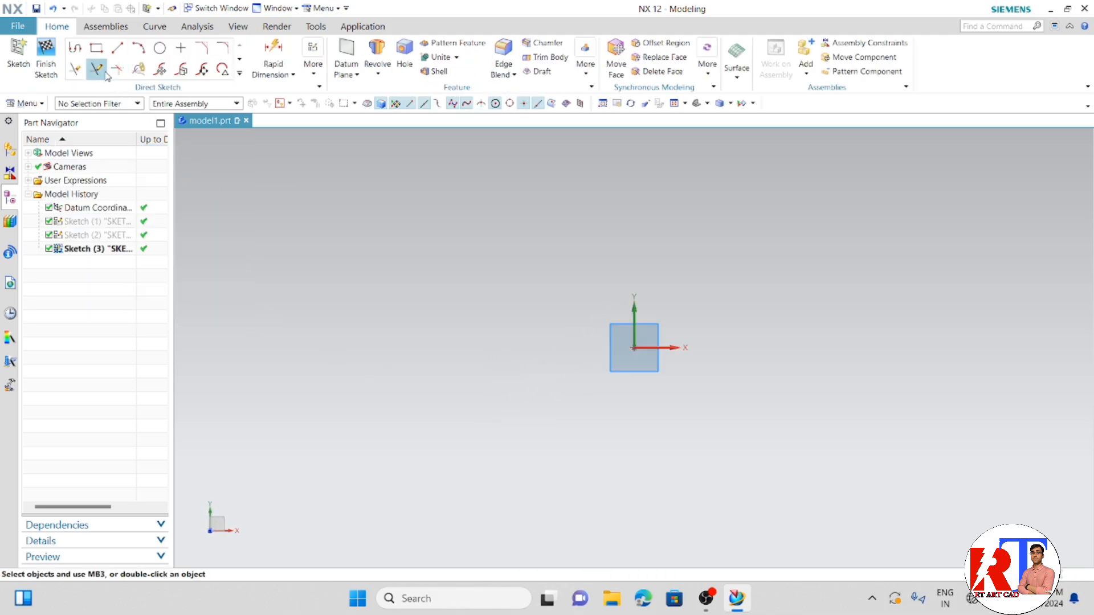
- Draw a two-point rectangle with one corner at the sketch origin, extending toward positive X and Y, and leave the command
{"action": "left_click", "coordinate": [97, 49]}
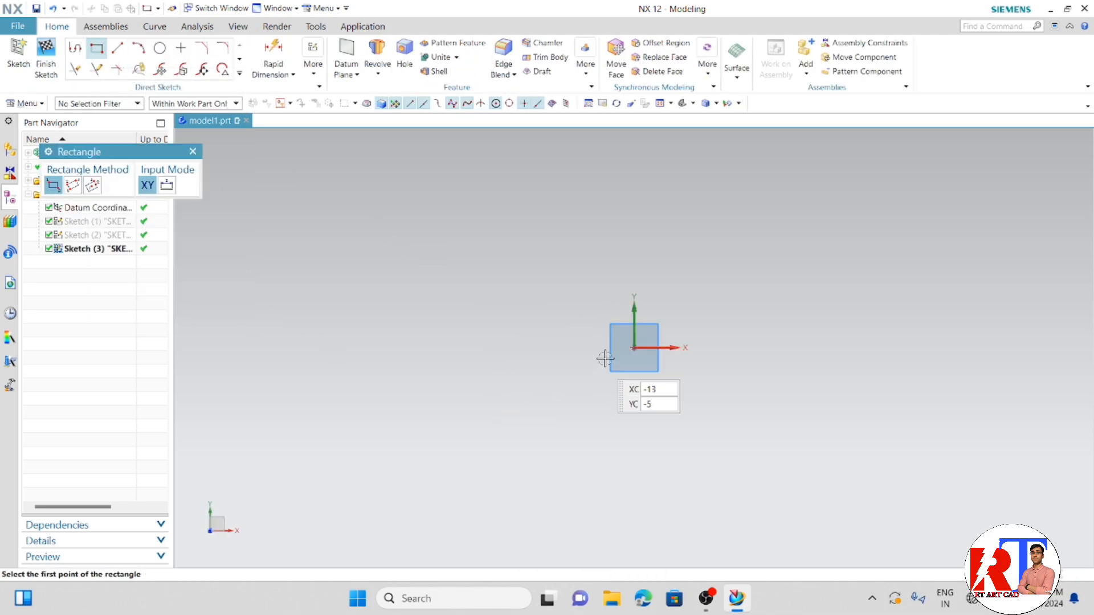
{"action": "left_click", "coordinate": [634, 347]}
{"action": "left_click", "coordinate": [833, 208]}
{"action": "scroll", "coordinate": [833, 209], "scroll_direction": "down", "scroll_amount": 3}
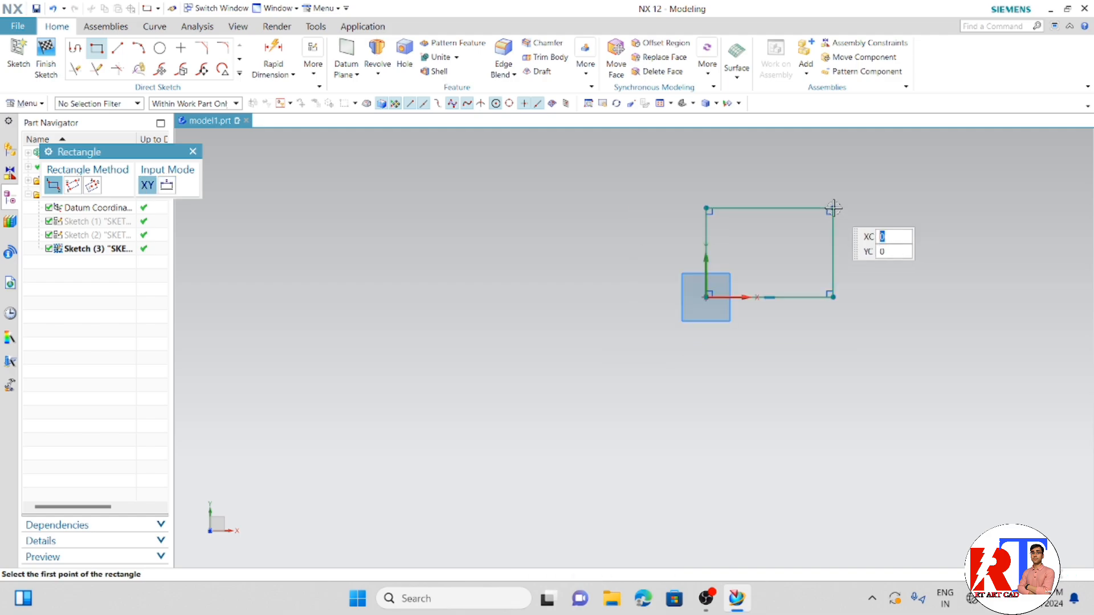
{"action": "scroll", "coordinate": [891, 200], "scroll_direction": "up", "scroll_amount": 5}
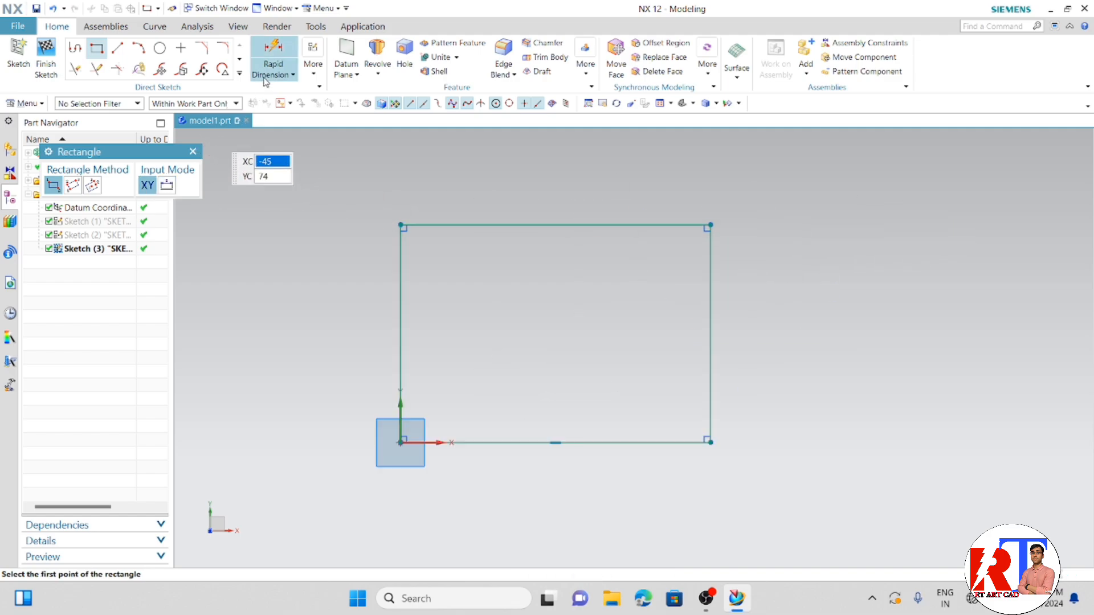
{"action": "left_click", "coordinate": [192, 151]}
- Add a vertical rapid dimension to the rectangle's side along the Y axis and set it to 50 mm
{"action": "key", "text": "d"}
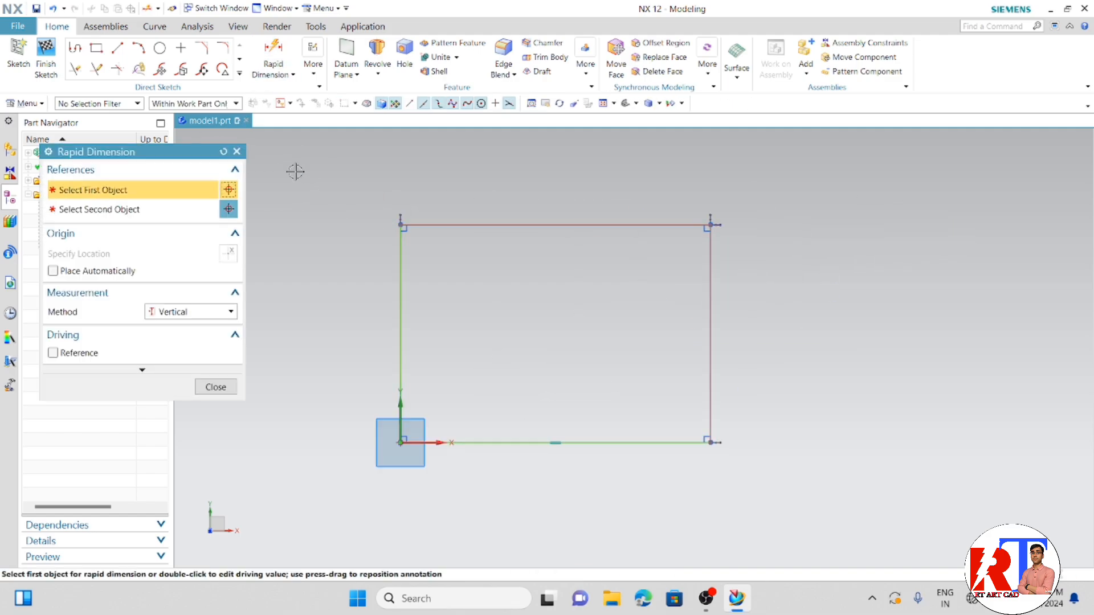
{"action": "left_click", "coordinate": [230, 311]}
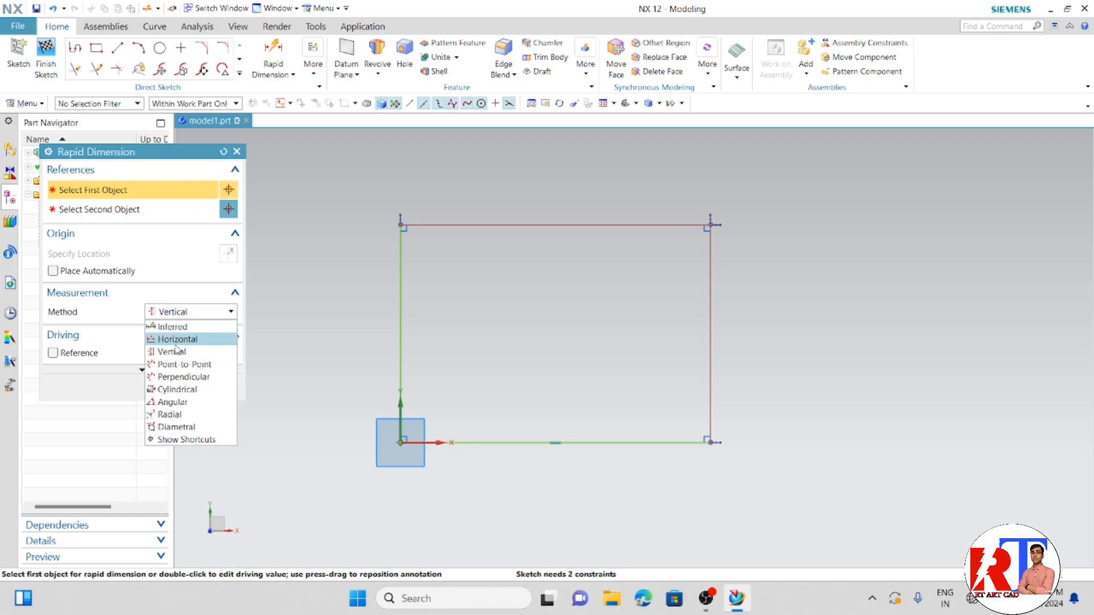
{"action": "left_click", "coordinate": [182, 350]}
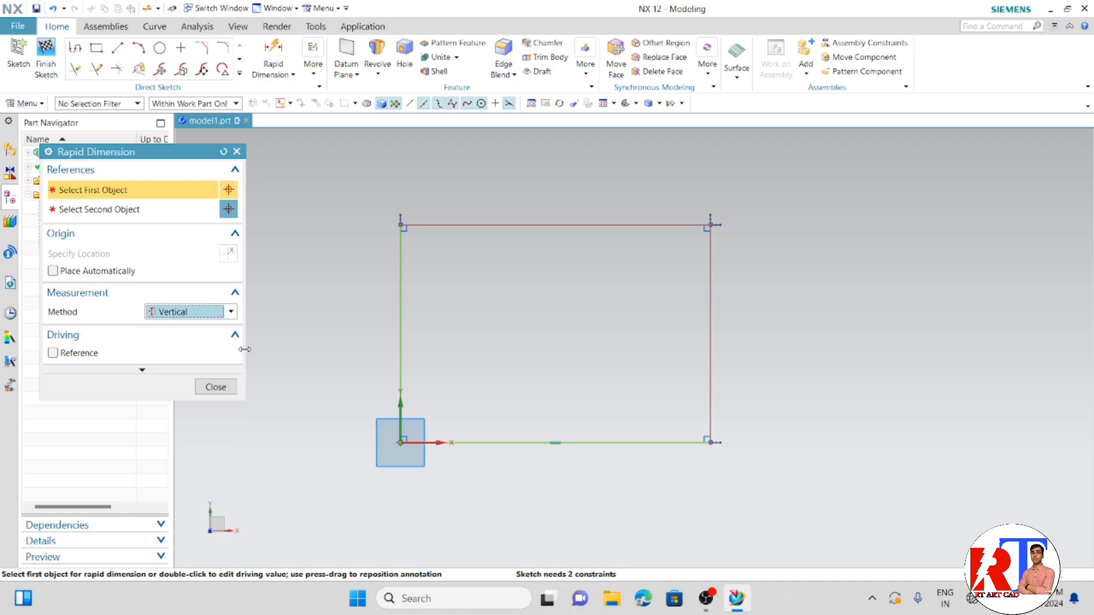
{"action": "left_click", "coordinate": [392, 278]}
{"action": "left_click", "coordinate": [345, 285]}
{"action": "type", "text": "5"}
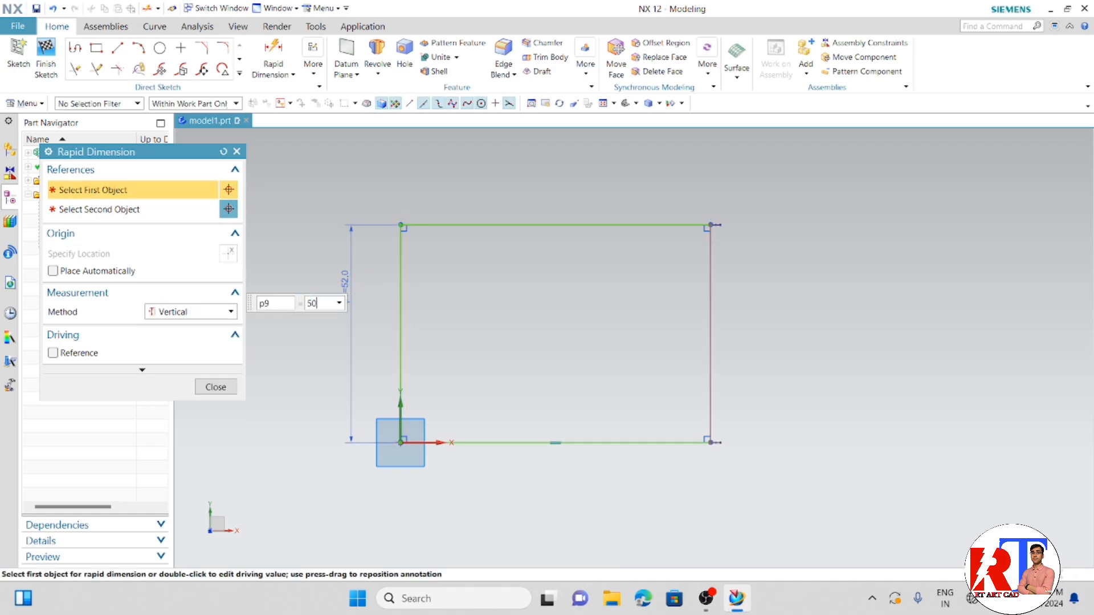
{"action": "type", "text": "0"}
{"action": "key", "text": "Return"}
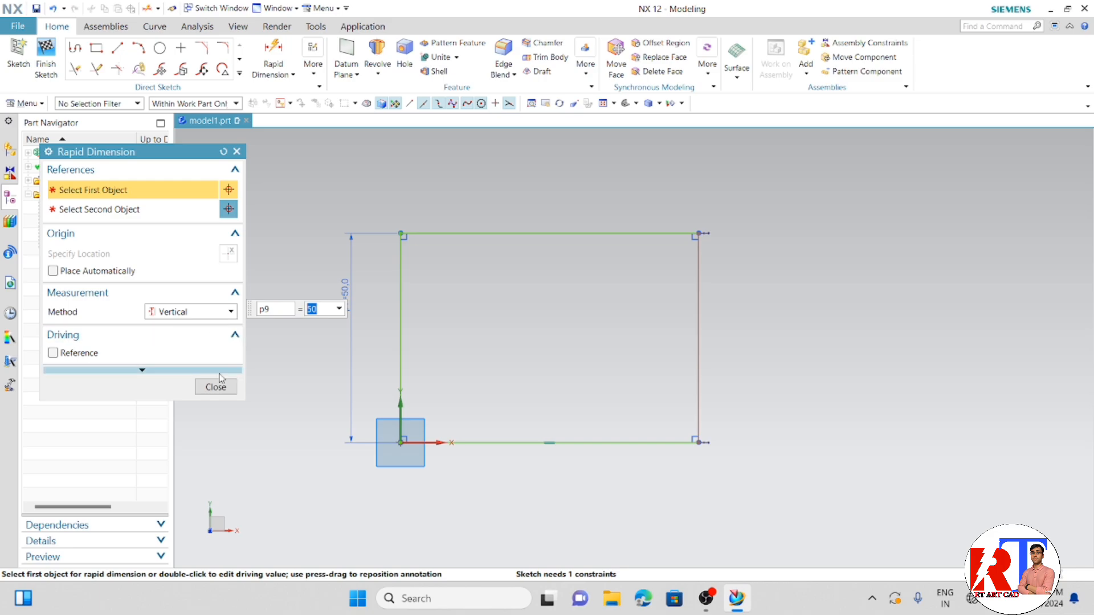
- Add a horizontal rapid dimension to the rectangle's upper edge, set it to 100 mm, and leave the dimension command
{"action": "left_click", "coordinate": [231, 311]}
{"action": "left_click", "coordinate": [182, 337]}
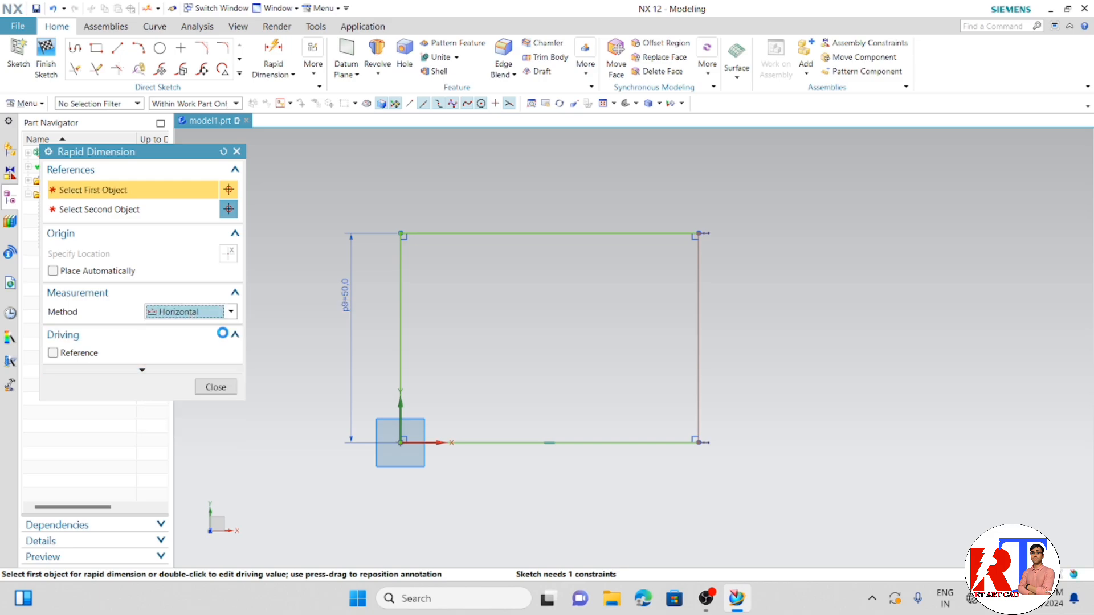
{"action": "left_click", "coordinate": [518, 235]}
{"action": "left_click", "coordinate": [518, 189]}
{"action": "type", "text": "10"}
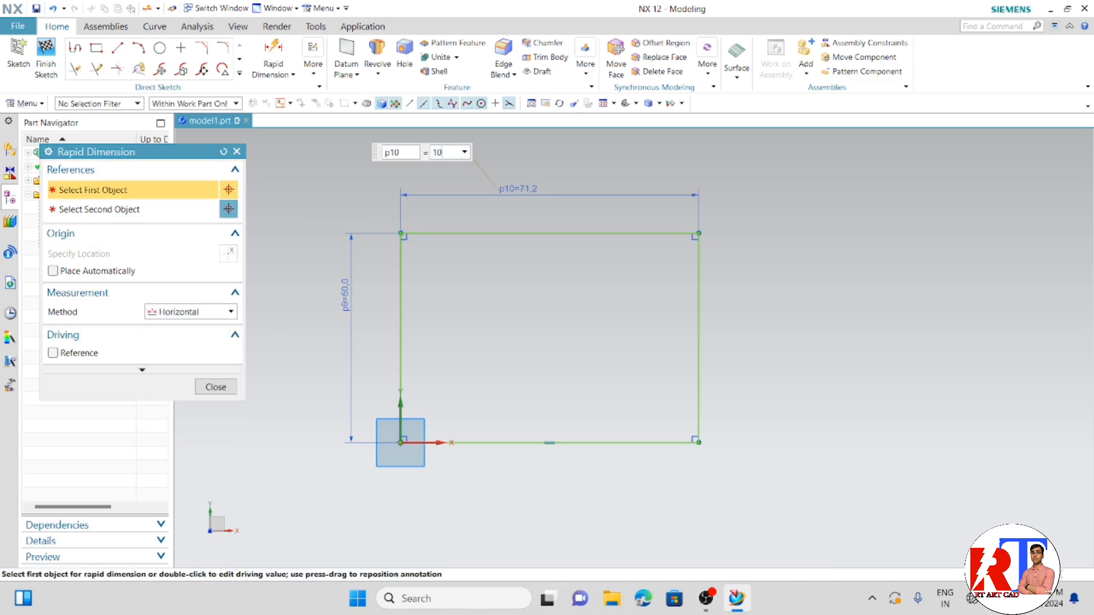
{"action": "type", "text": "0"}
{"action": "key", "text": "Return"}
{"action": "left_click", "coordinate": [215, 387]}
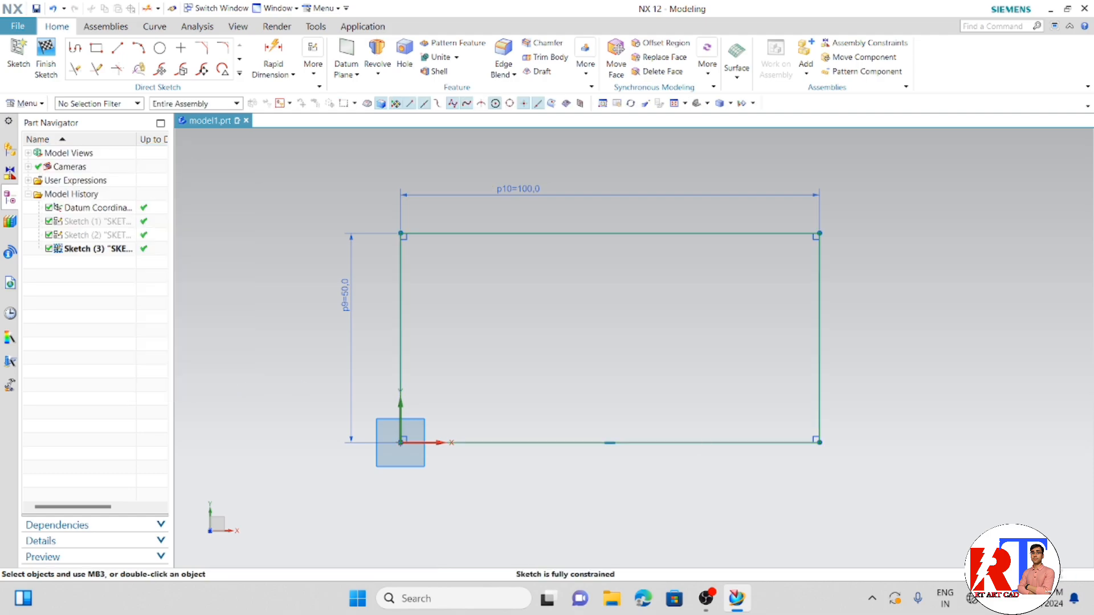
{"action": "left_click", "coordinate": [992, 598]}
{"action": "left_click_drag", "start_coordinate": [1005, 472], "coordinate": [990, 472]}
{"action": "left_click", "coordinate": [867, 226]}
{"action": "scroll", "coordinate": [867, 227], "scroll_direction": "up", "scroll_amount": 2}
{"action": "scroll", "coordinate": [867, 228], "scroll_direction": "down", "scroll_amount": 2}
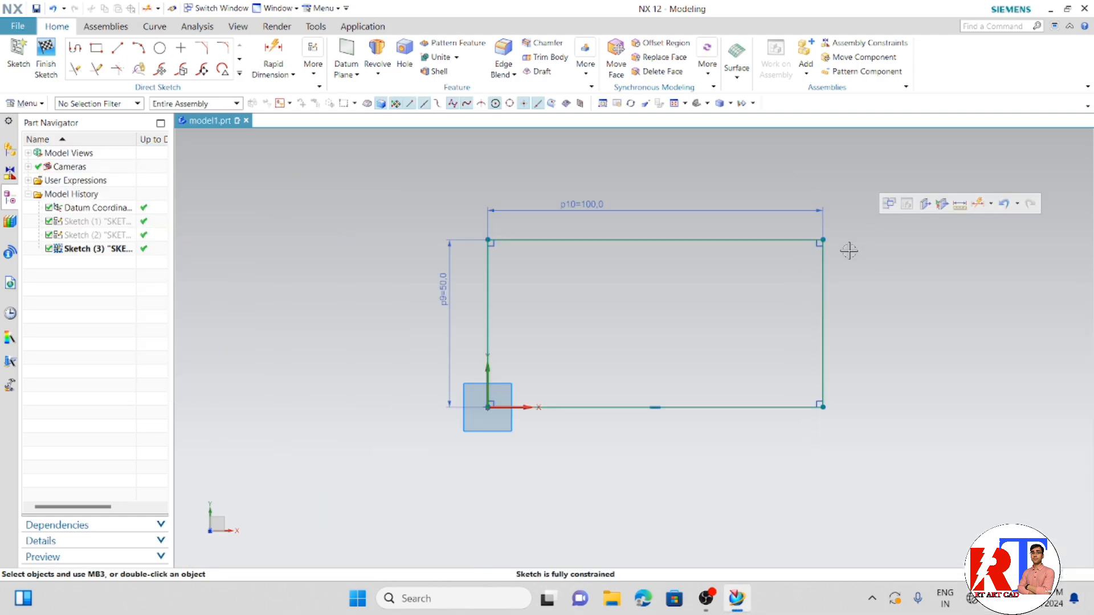
{"action": "scroll", "coordinate": [852, 243], "scroll_direction": "up", "scroll_amount": 1}
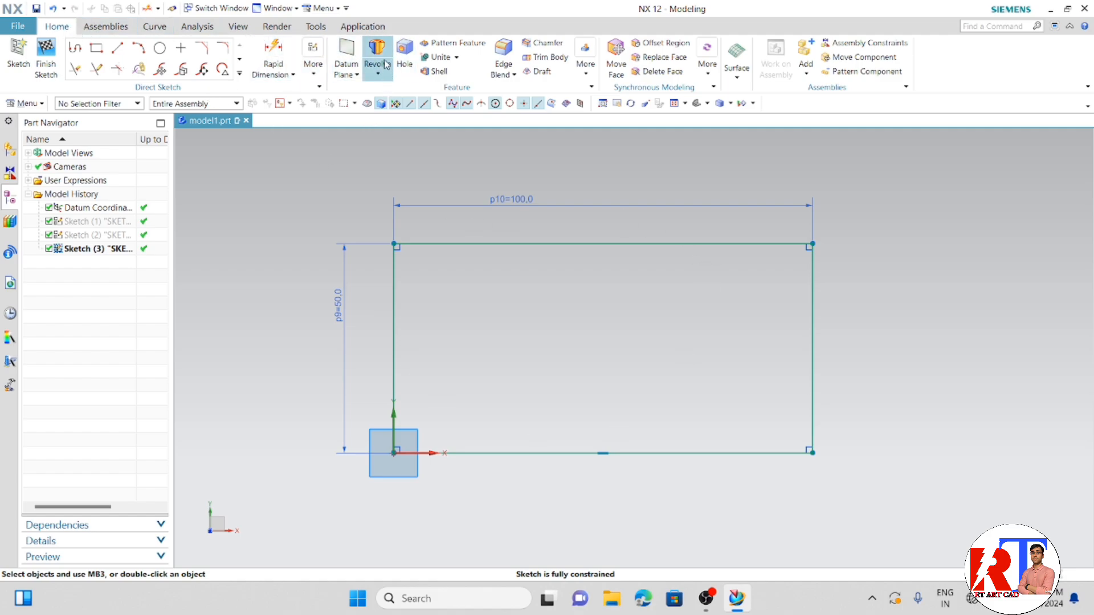
- Finish the rectangle sketch and extrude it from 0 to 50 mm as a block with Boolean None
{"action": "left_click", "coordinate": [46, 61]}
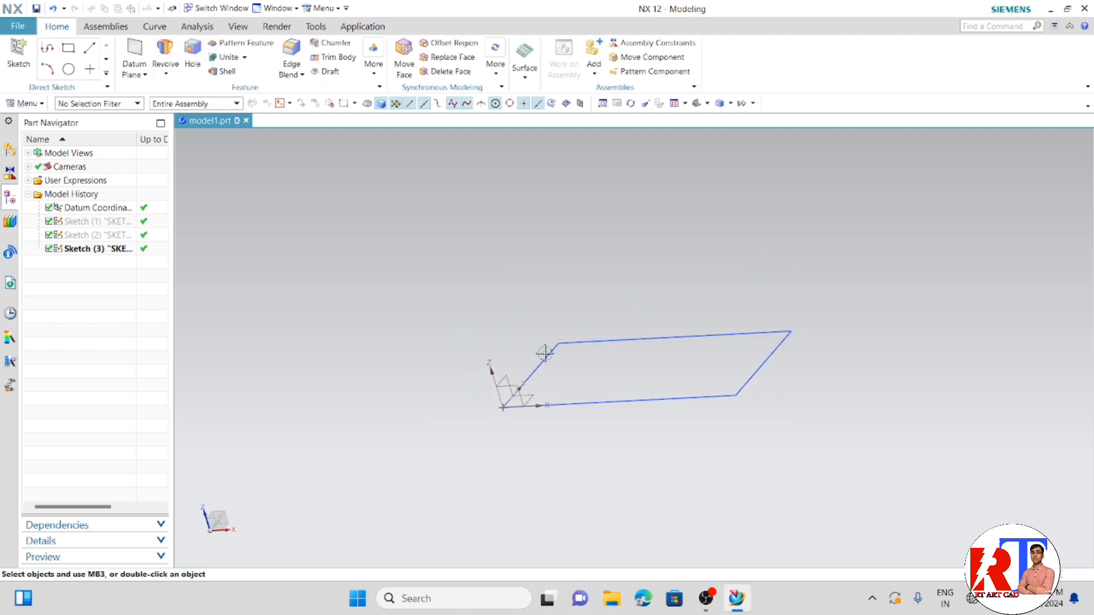
{"action": "mouse_move", "coordinate": [644, 387]}
{"action": "middle_mouse_down"}
{"action": "mouse_move", "coordinate": [659, 412]}
{"action": "mouse_move", "coordinate": [706, 411]}
{"action": "mouse_move", "coordinate": [671, 403]}
{"action": "middle_mouse_up"}
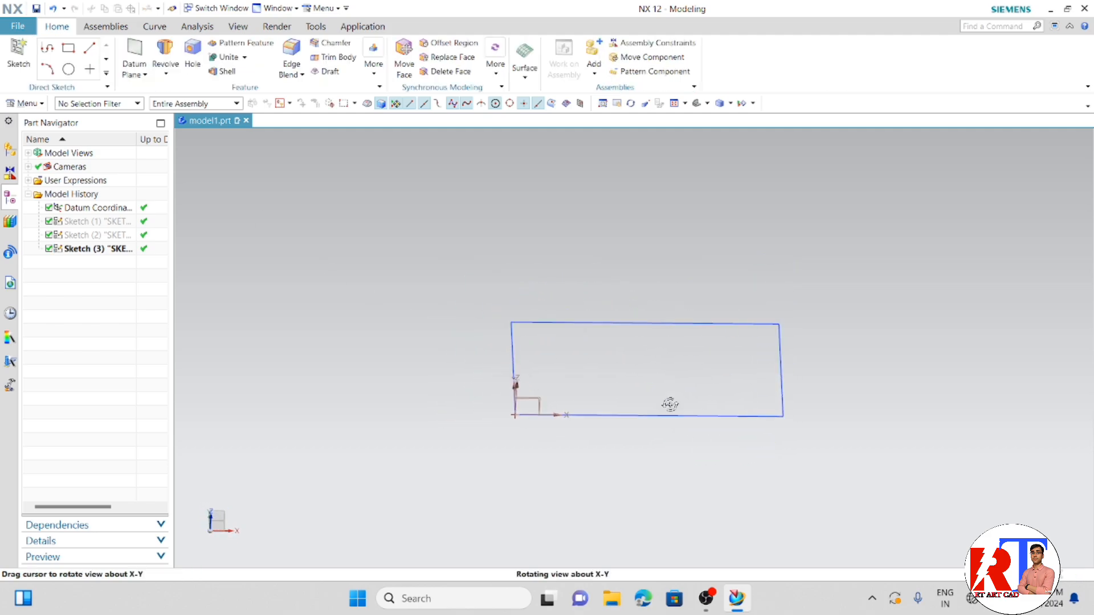
{"action": "scroll", "coordinate": [903, 298], "scroll_direction": "up", "scroll_amount": 2}
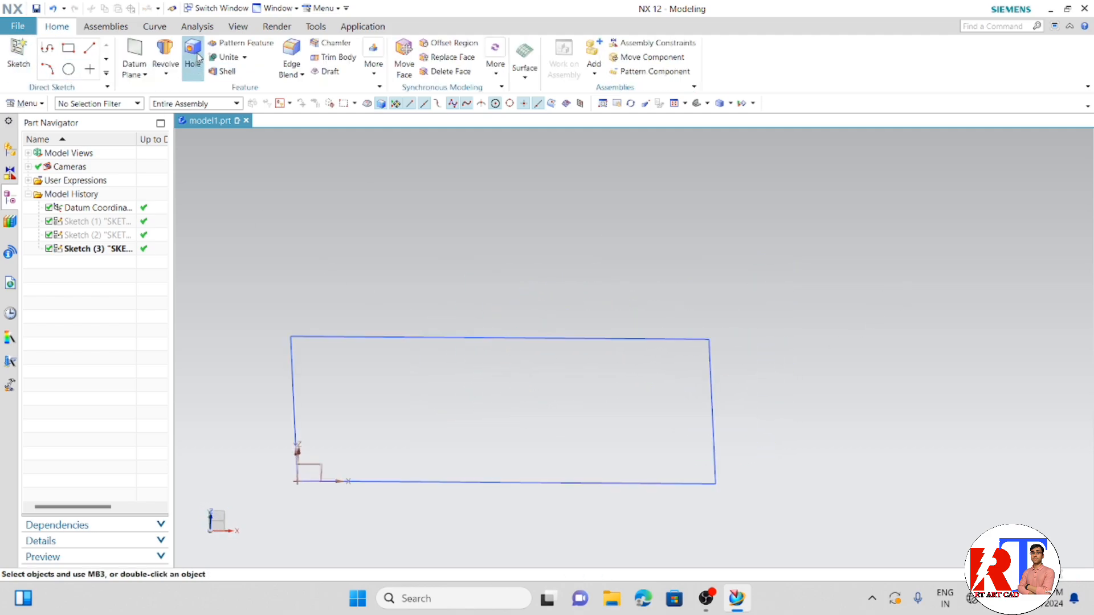
{"action": "left_click", "coordinate": [166, 74]}
{"action": "left_click", "coordinate": [176, 92]}
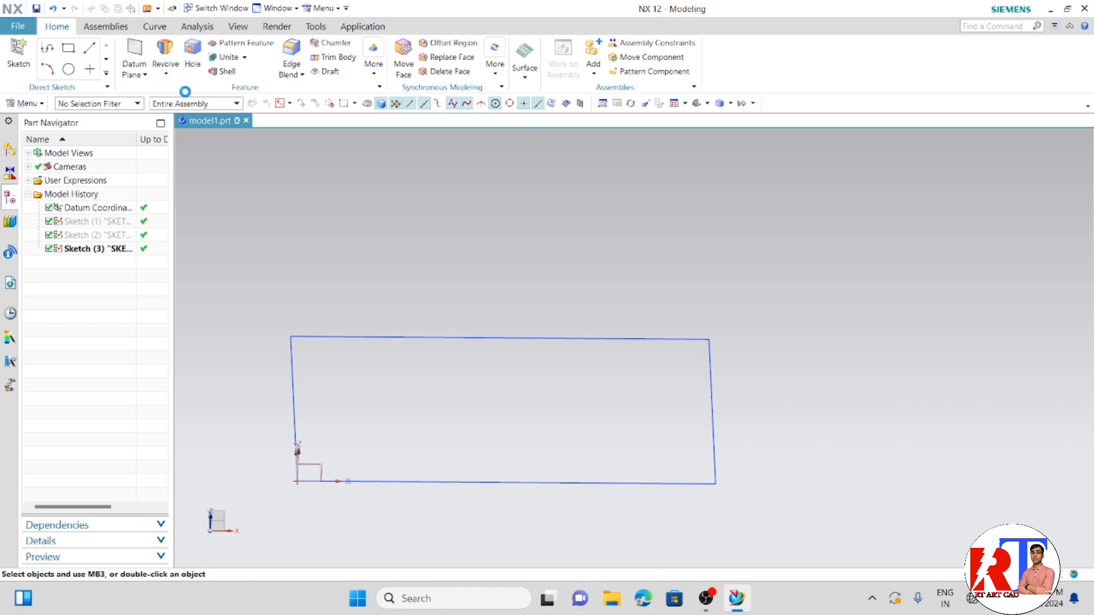
{"action": "left_click", "coordinate": [337, 336]}
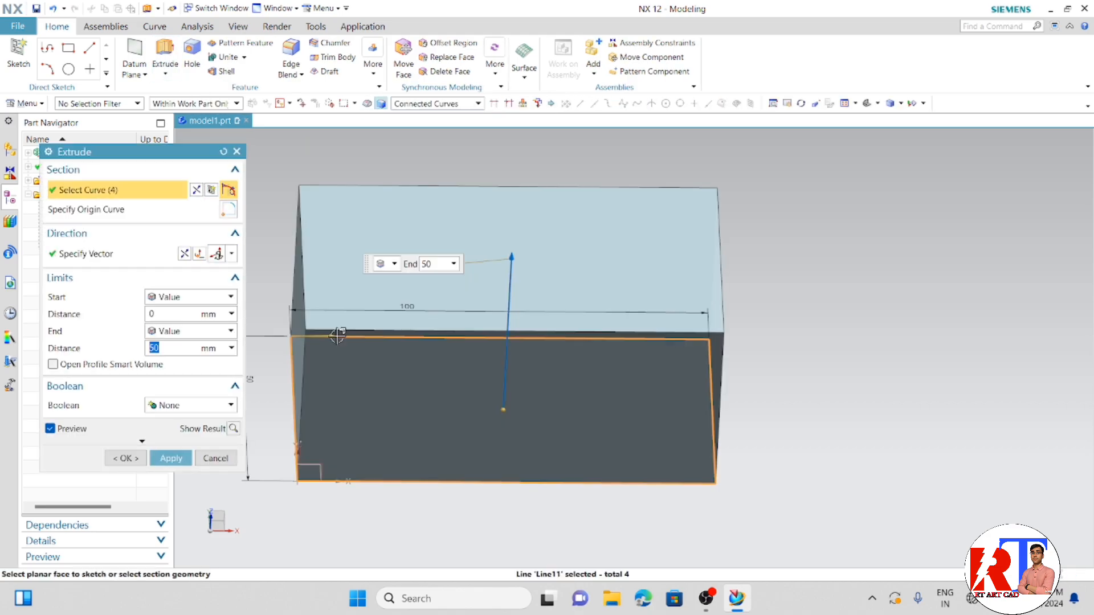
{"action": "left_click", "coordinate": [171, 458]}
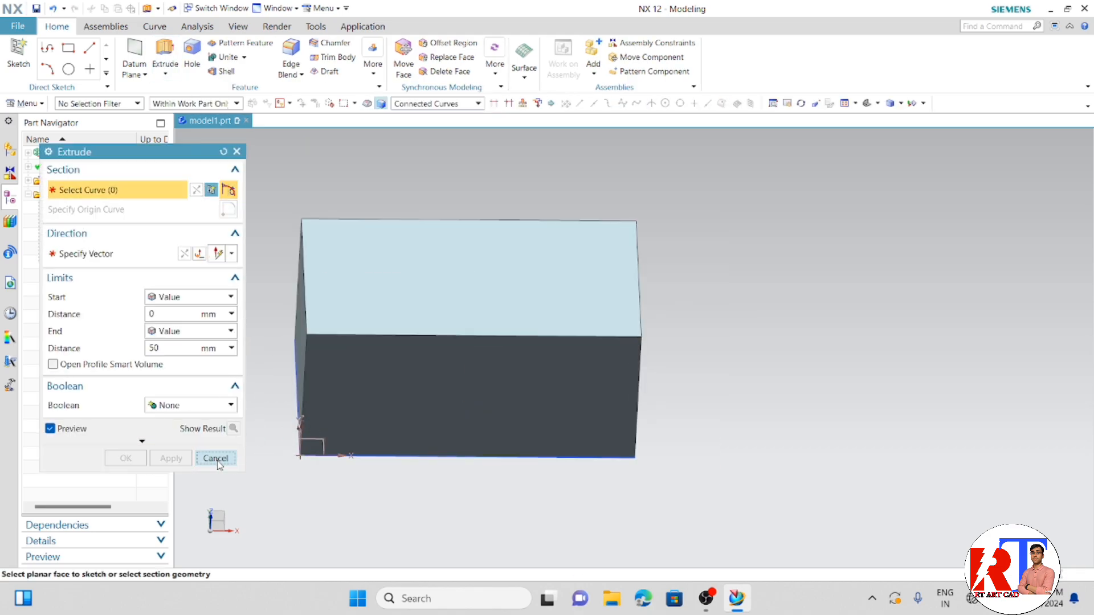
{"action": "key", "text": "Escape"}
- Hide the rectangle sketch at the base of the extruded block
{"action": "mouse_move", "coordinate": [310, 443]}
{"action": "middle_mouse_down"}
{"action": "mouse_move", "coordinate": [310, 491]}
{"action": "mouse_move", "coordinate": [301, 456]}
{"action": "middle_mouse_up"}
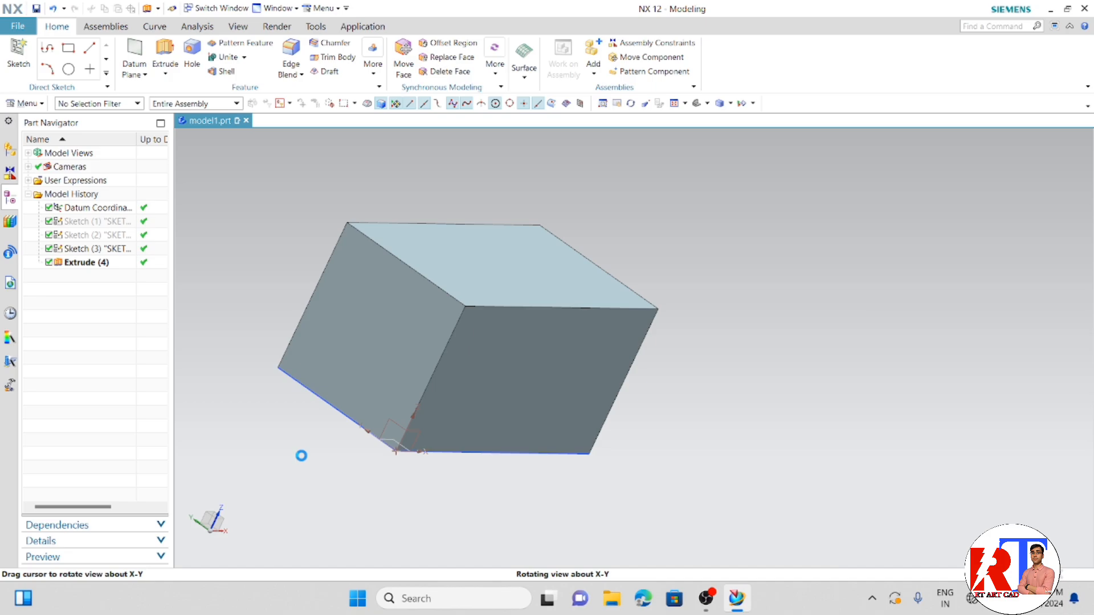
{"action": "right_click", "coordinate": [317, 398]}
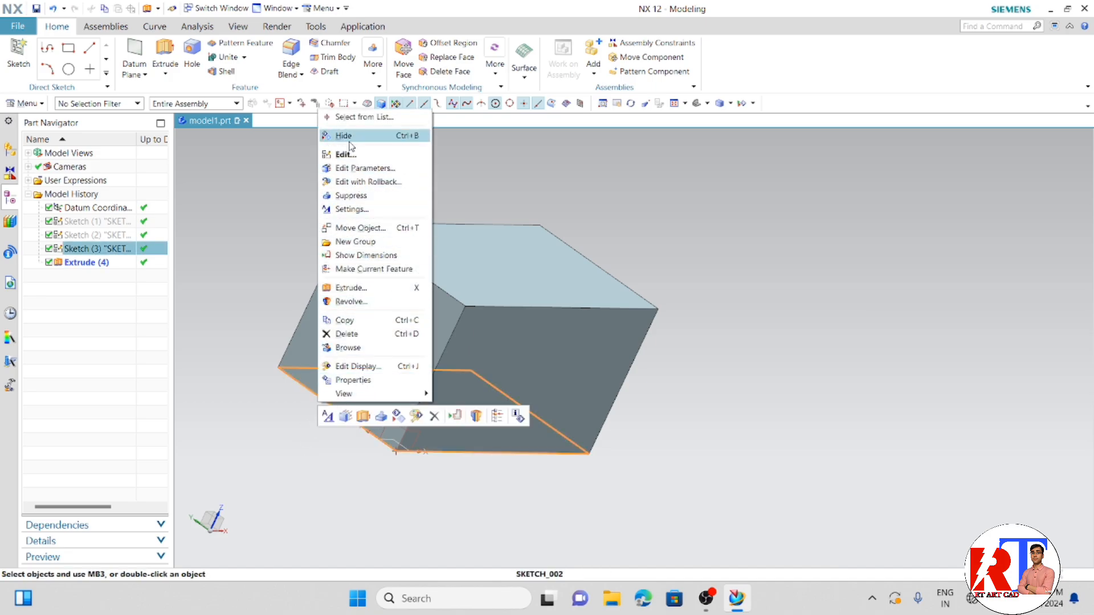
{"action": "left_click", "coordinate": [367, 140]}
{"action": "middle_click_drag", "start_coordinate": [407, 211], "coordinate": [359, 222]}
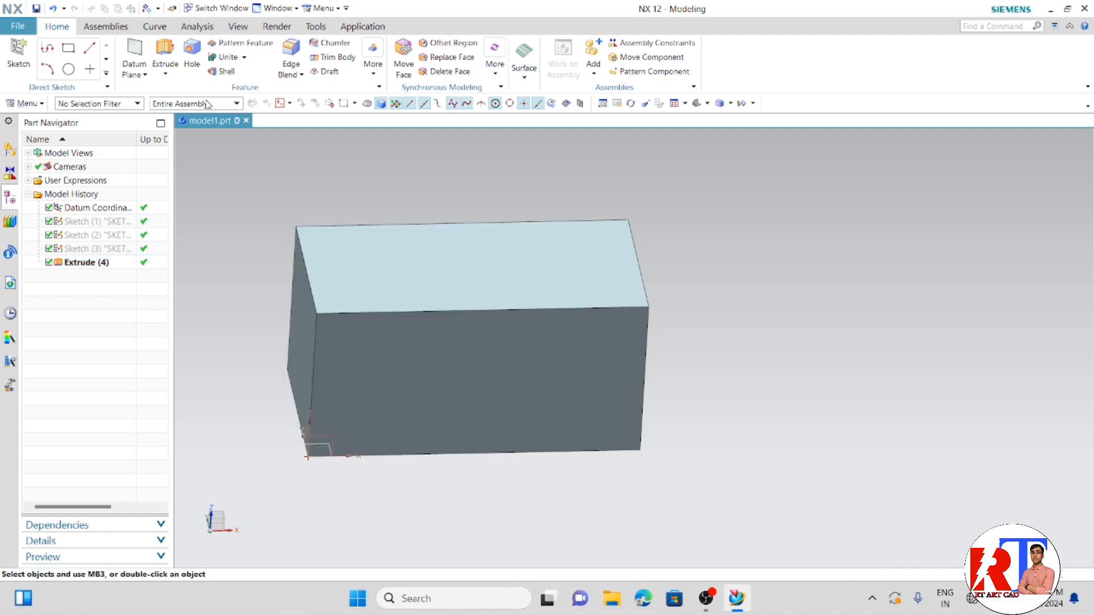
- Start a General Hole with the Simple form
{"action": "left_click", "coordinate": [194, 70]}
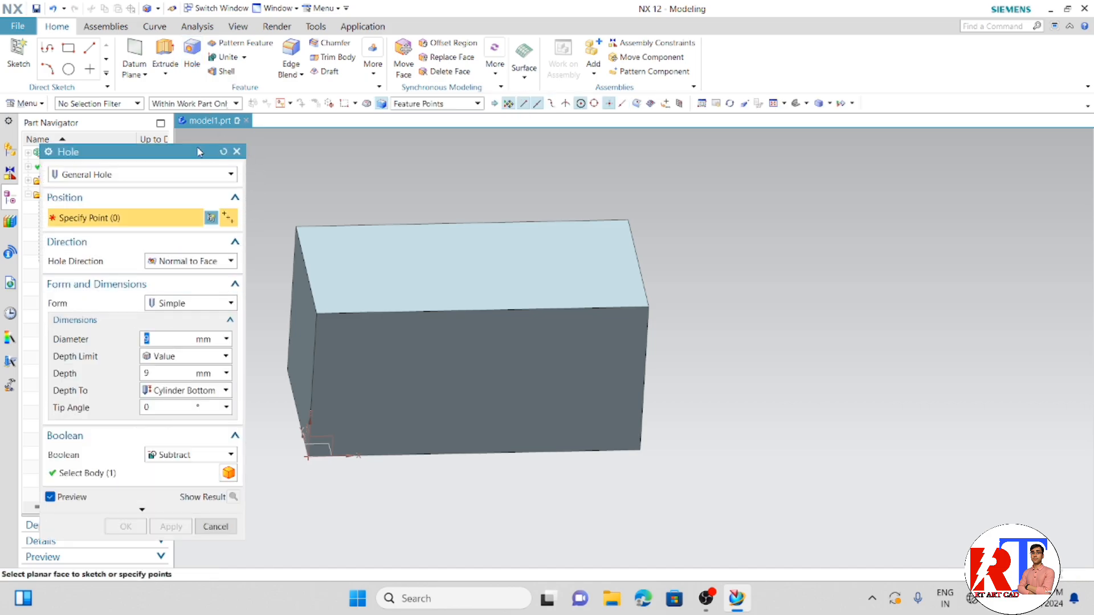
{"action": "left_click", "coordinate": [236, 151]}
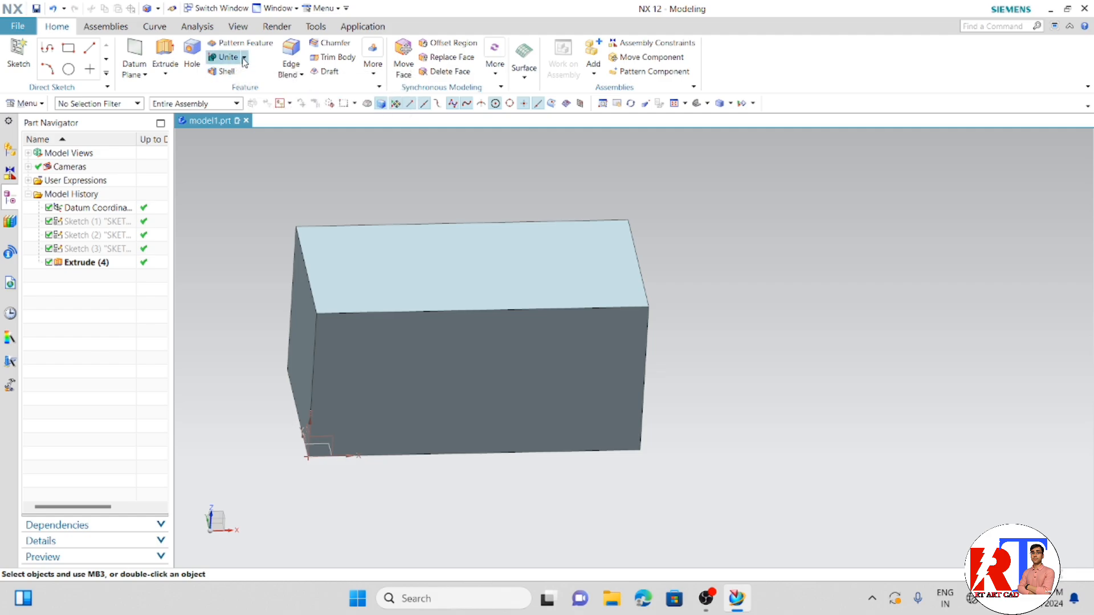
{"action": "left_click", "coordinate": [188, 69]}
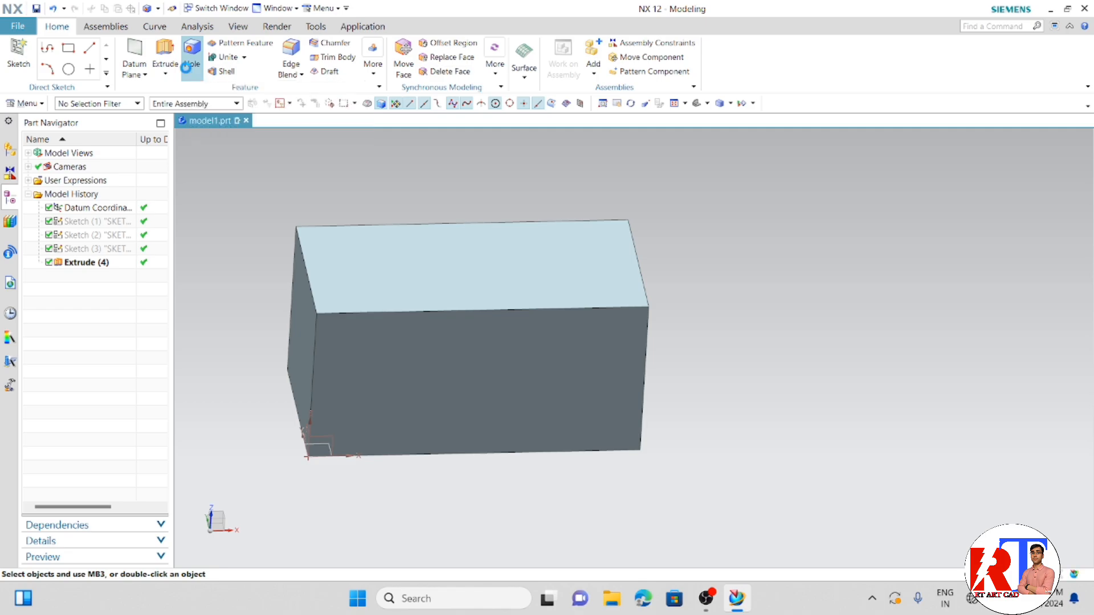
{"action": "scroll", "coordinate": [275, 201], "scroll_direction": "down", "scroll_amount": 2}
{"action": "scroll", "coordinate": [252, 242], "scroll_direction": "up", "scroll_amount": 2}
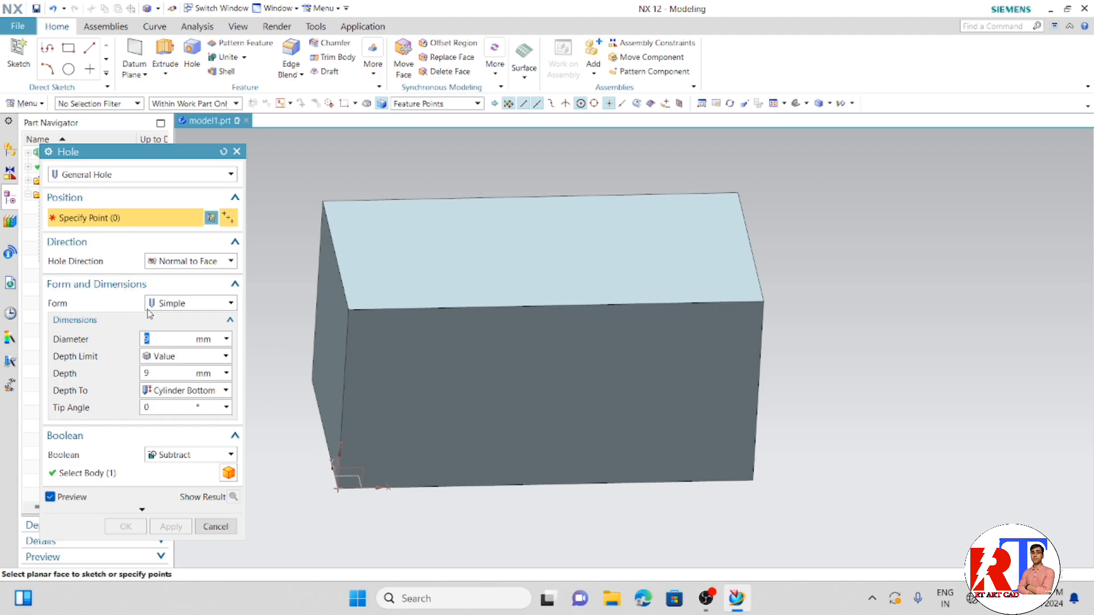
{"action": "left_click", "coordinate": [194, 306]}
{"action": "left_click", "coordinate": [183, 320]}
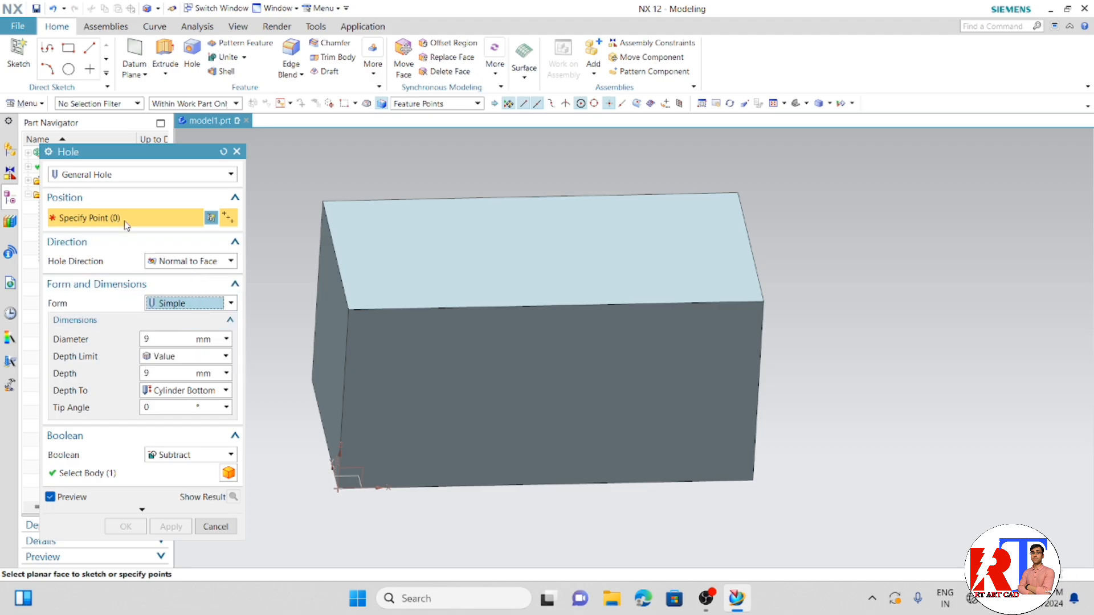
- Place the hole's centre point freehand on the block's top face, nearer the Y-axis end, and finish the point sketch
{"action": "left_click", "coordinate": [496, 240]}
{"action": "scroll", "coordinate": [639, 409], "scroll_direction": "down", "scroll_amount": 2}
{"action": "mouse_move", "coordinate": [669, 462]}
{"action": "middle_mouse_down"}
{"action": "mouse_move", "coordinate": [683, 395]}
{"action": "mouse_move", "coordinate": [650, 371]}
{"action": "middle_mouse_up"}
{"action": "scroll", "coordinate": [630, 362], "scroll_direction": "up", "scroll_amount": 2}
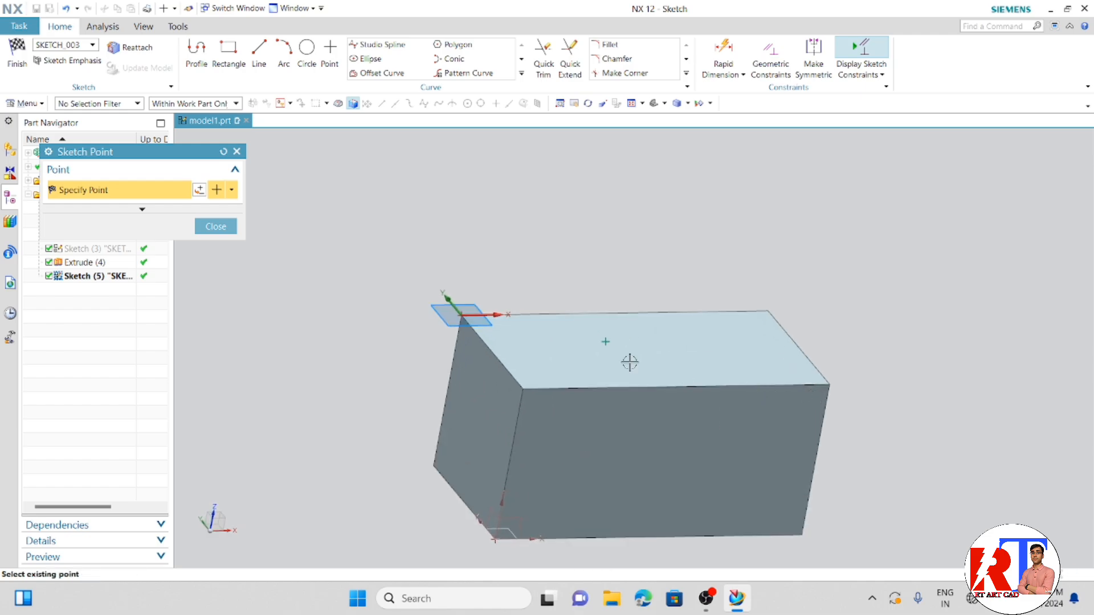
{"action": "left_click", "coordinate": [605, 341]}
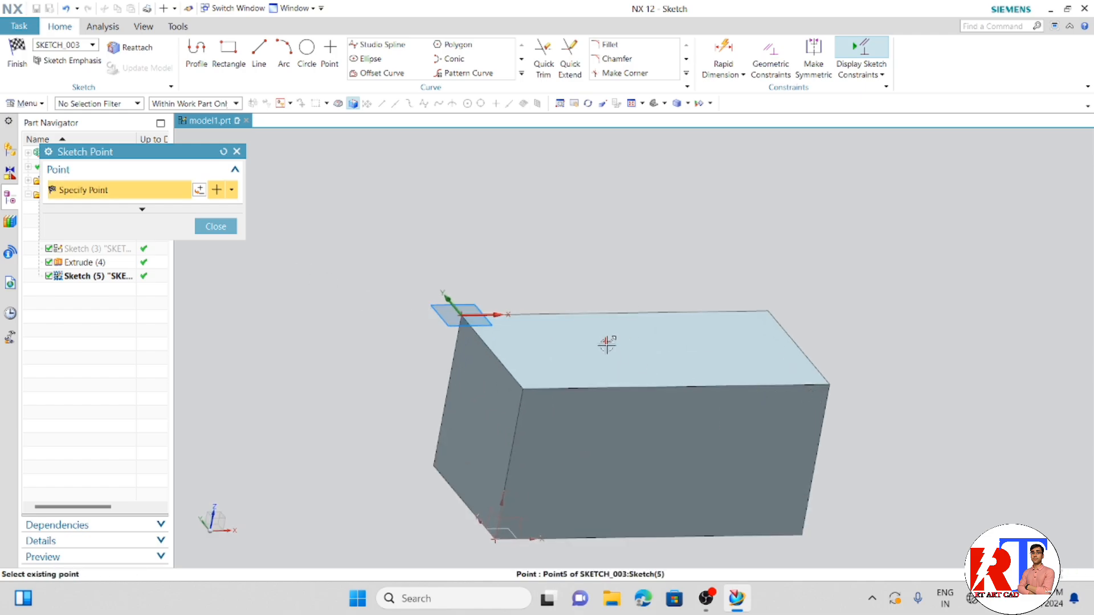
{"action": "right_click", "coordinate": [605, 340]}
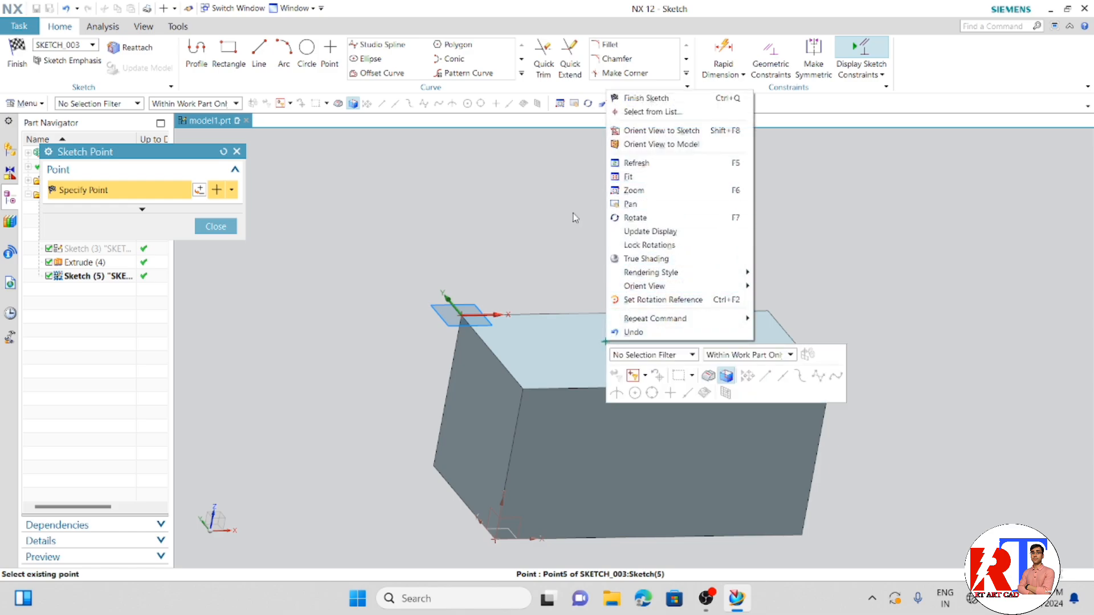
{"action": "left_click", "coordinate": [548, 262]}
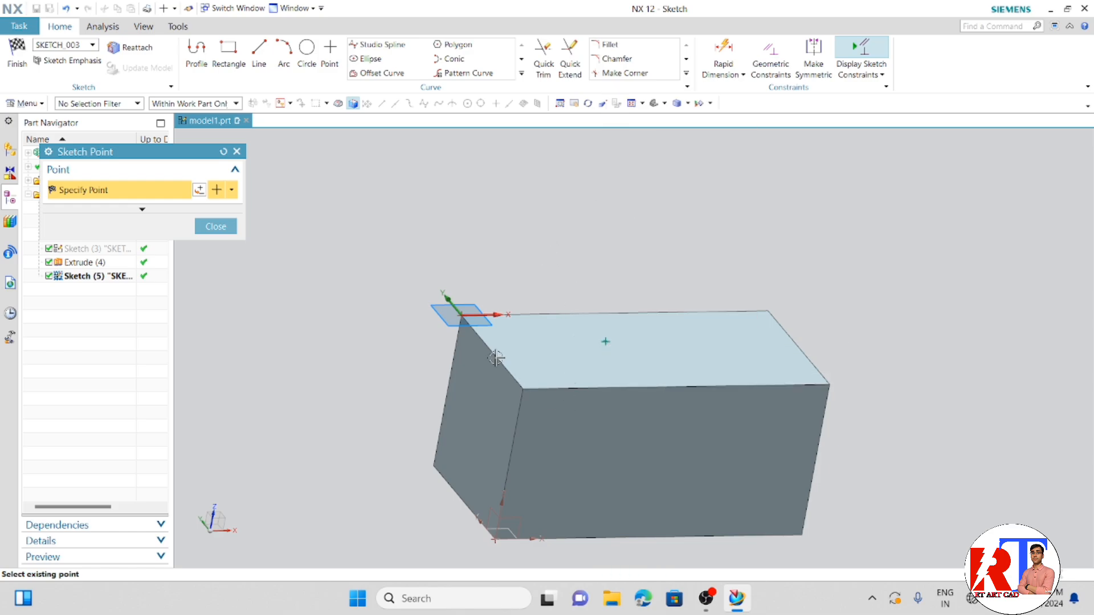
{"action": "left_click", "coordinate": [215, 226]}
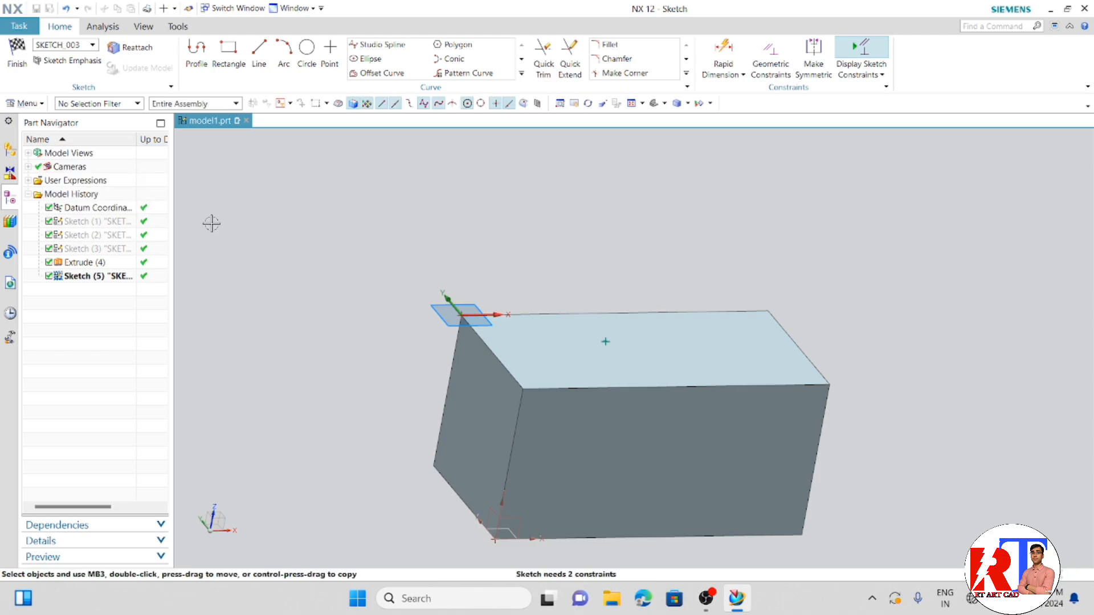
{"action": "mouse_move", "coordinate": [583, 327]}
{"action": "middle_mouse_down"}
{"action": "mouse_move", "coordinate": [517, 336]}
{"action": "mouse_move", "coordinate": [576, 330]}
{"action": "middle_mouse_up"}
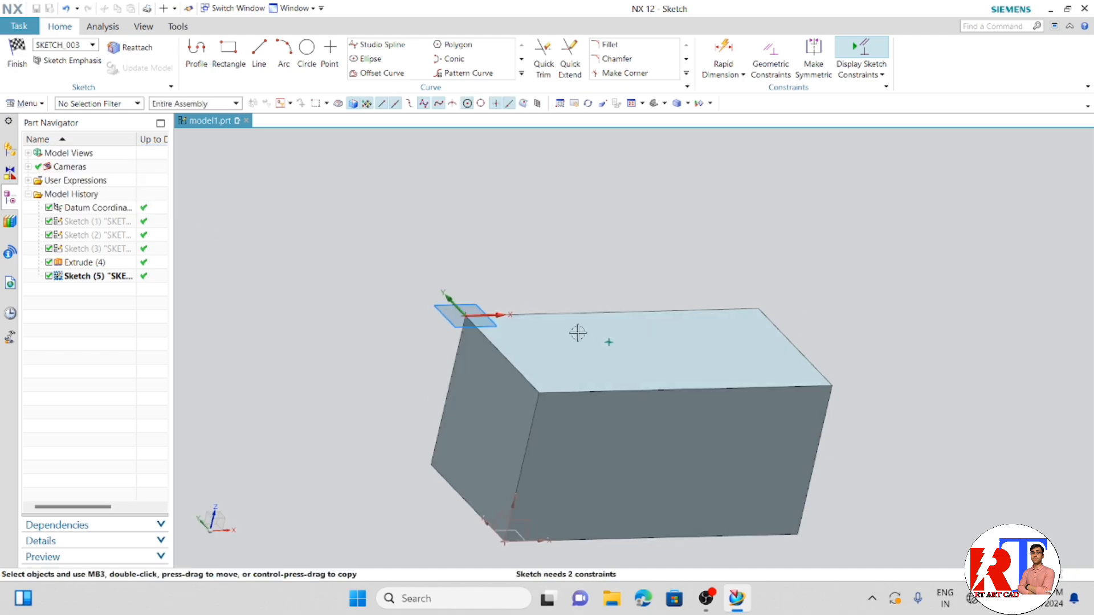
{"action": "left_click", "coordinate": [17, 56]}
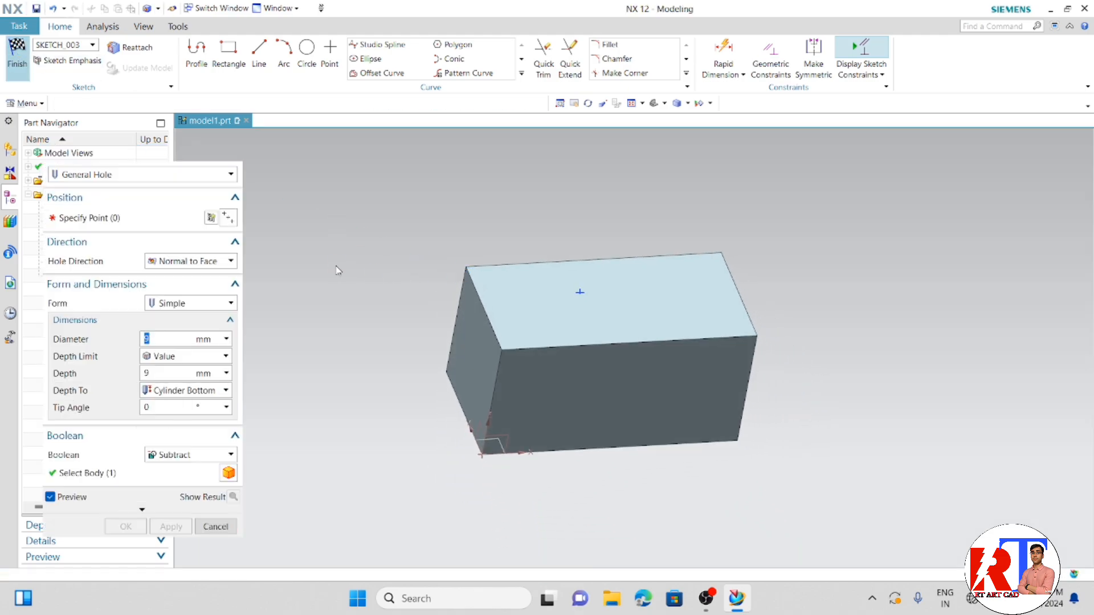
{"action": "scroll", "coordinate": [611, 315], "scroll_direction": "up", "scroll_amount": 4}
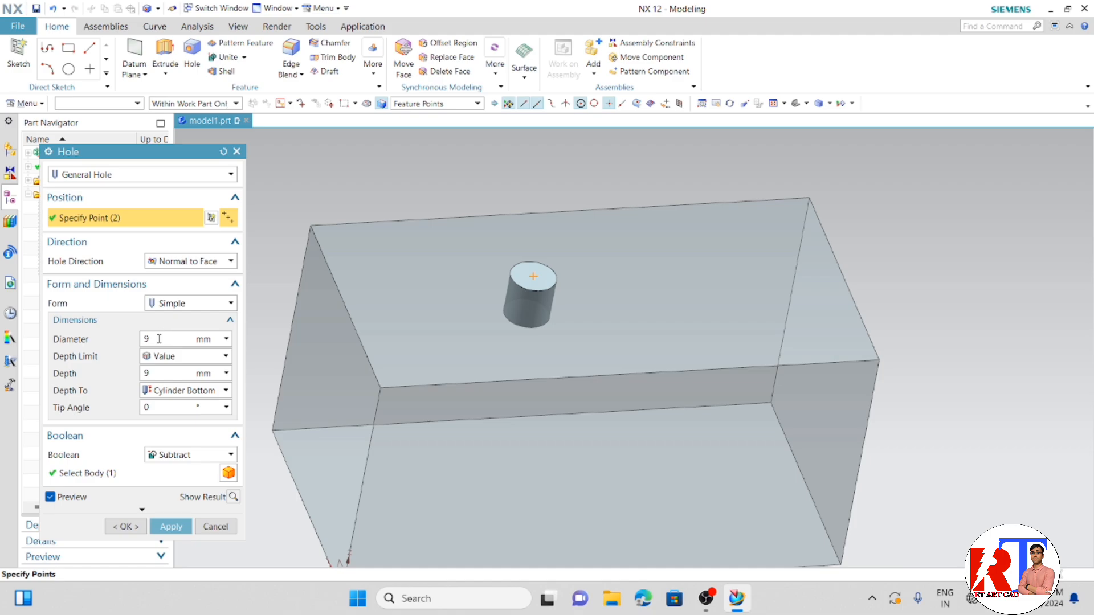
- Set the hole's diameter to 20 mm and depth to 10 mm, and subtract it from the block
{"action": "type", "text": "0"}
{"action": "key", "text": "Return"}
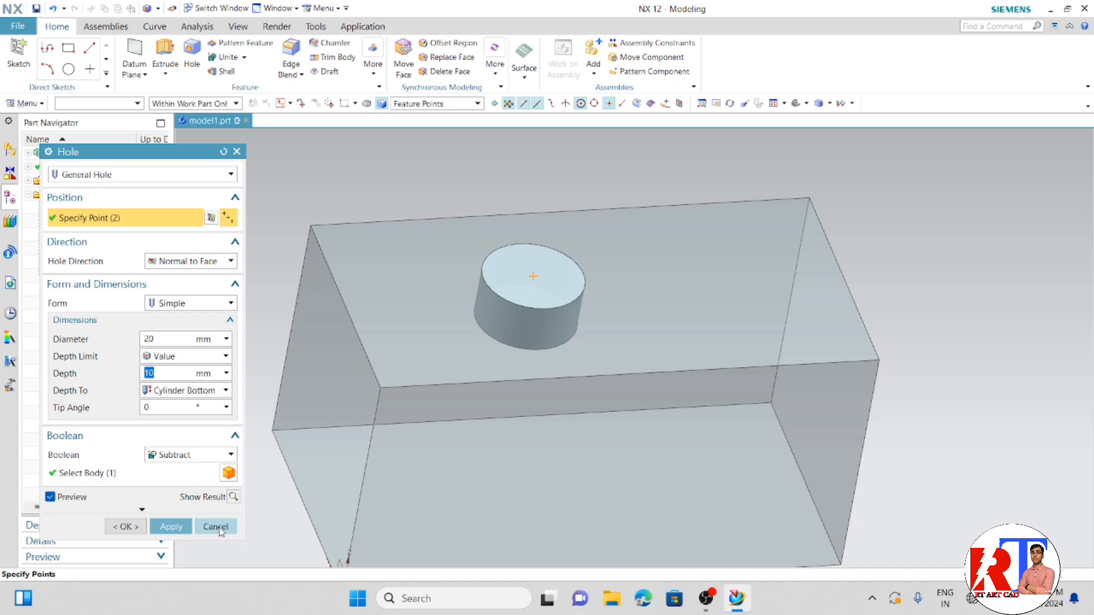
{"action": "left_click", "coordinate": [170, 527]}
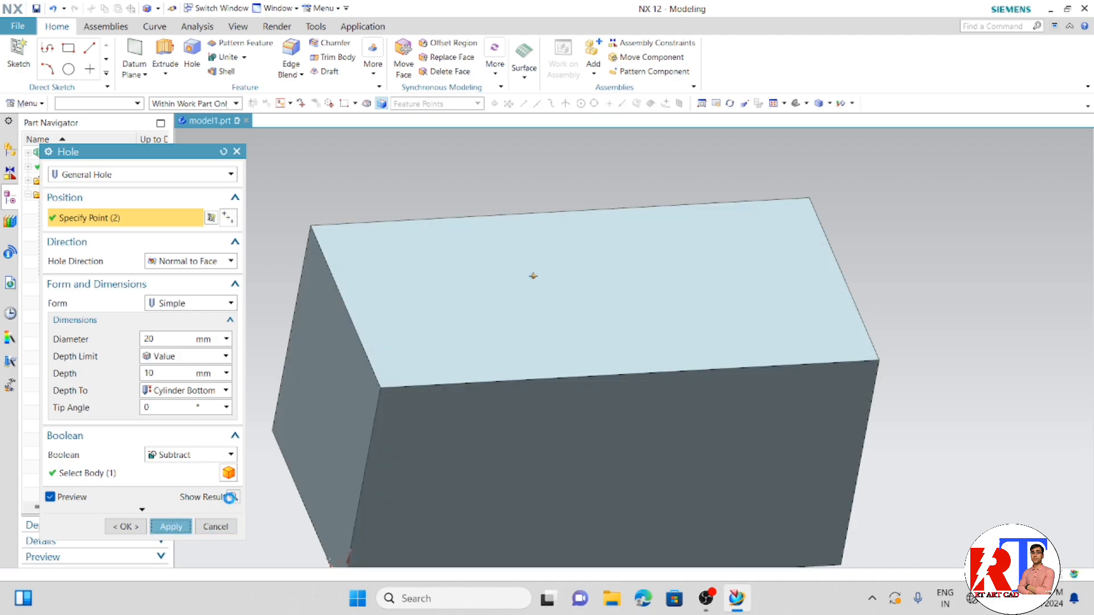
{"action": "left_click", "coordinate": [215, 526]}
{"action": "scroll", "coordinate": [285, 416], "scroll_direction": "up", "scroll_amount": 2}
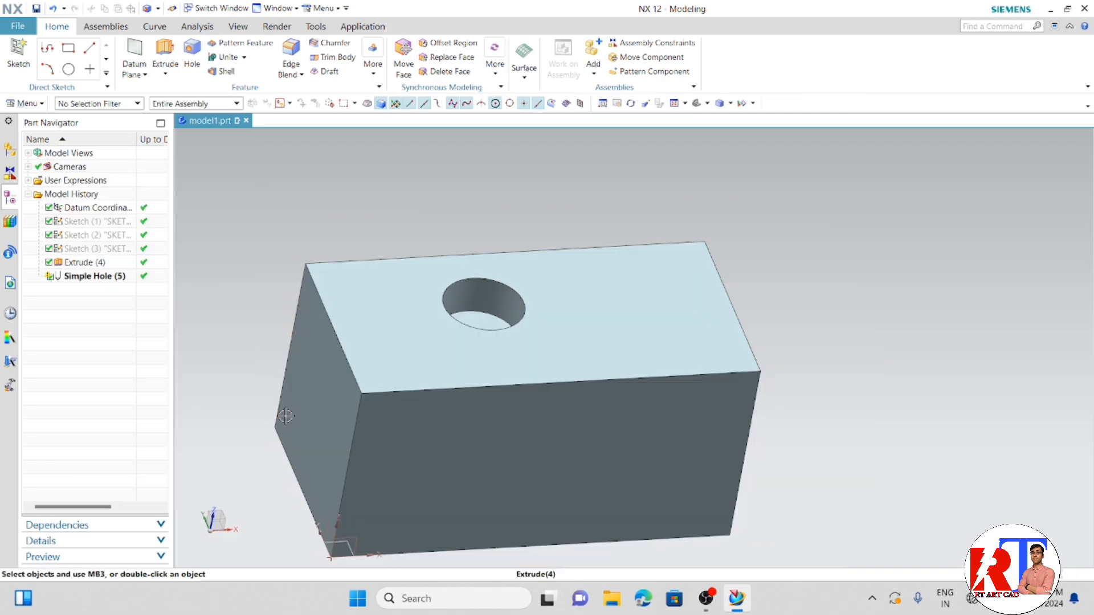
{"action": "middle_click_drag", "start_coordinate": [286, 417], "coordinate": [302, 347]}
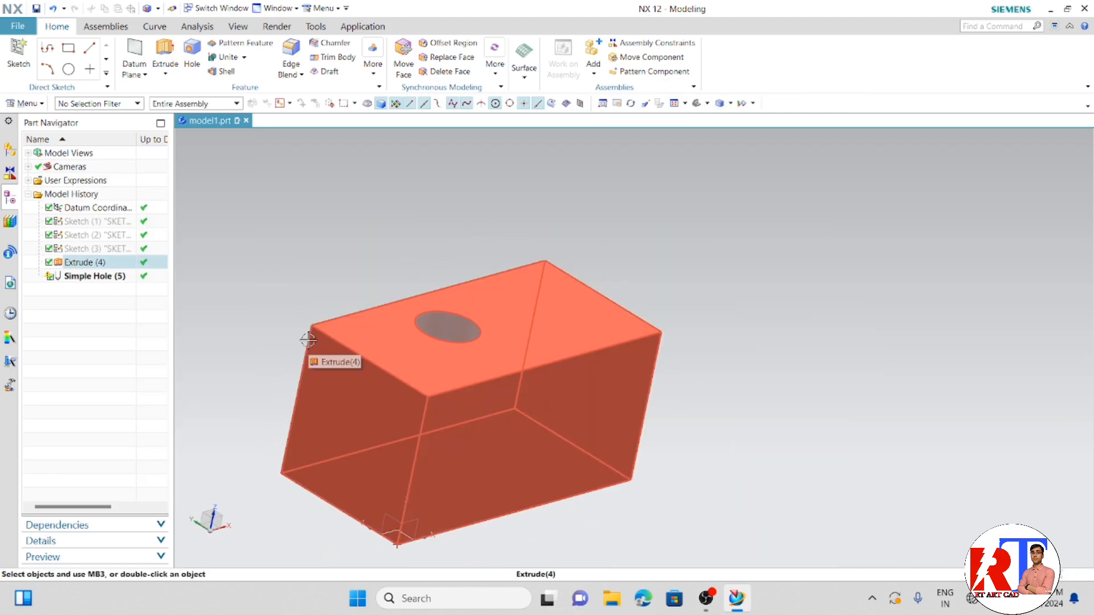
- Undo the hole in the block and start another General Hole with the Simple form, ready to specify its position
{"action": "key", "text": "ctrl+z"}
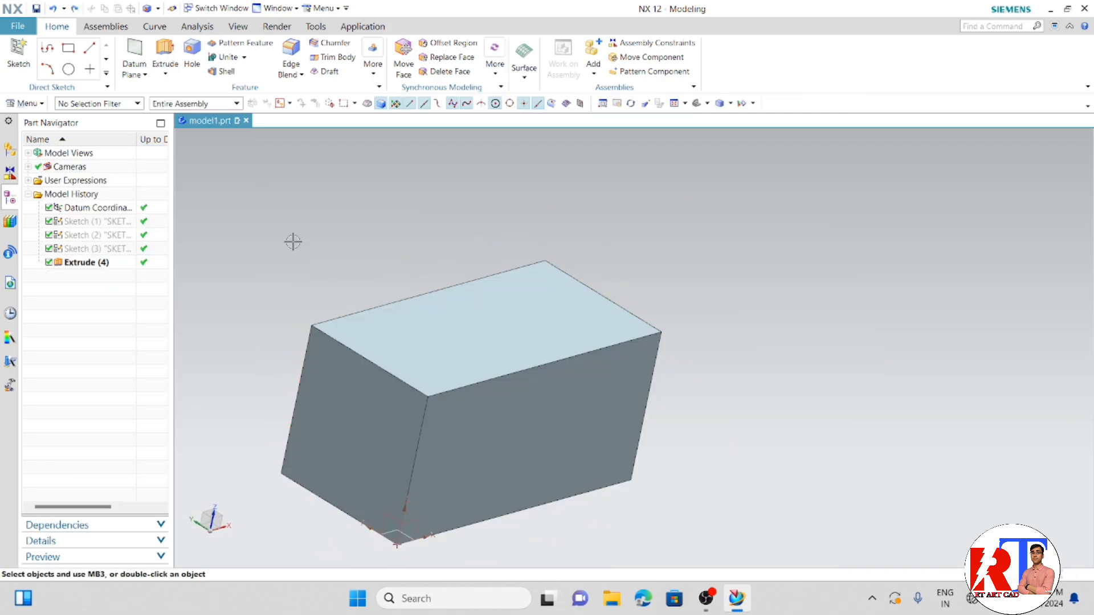
{"action": "left_click", "coordinate": [192, 64]}
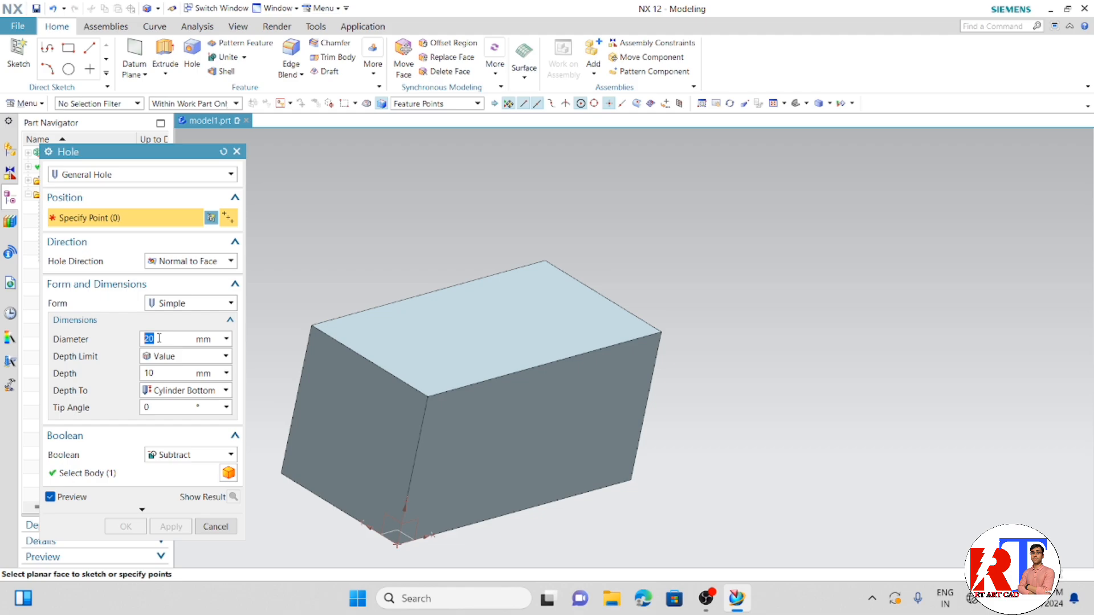
{"action": "left_click", "coordinate": [157, 356]}
{"action": "left_click", "coordinate": [156, 367]}
{"action": "double_click", "coordinate": [158, 373]}
{"action": "left_click", "coordinate": [187, 456]}
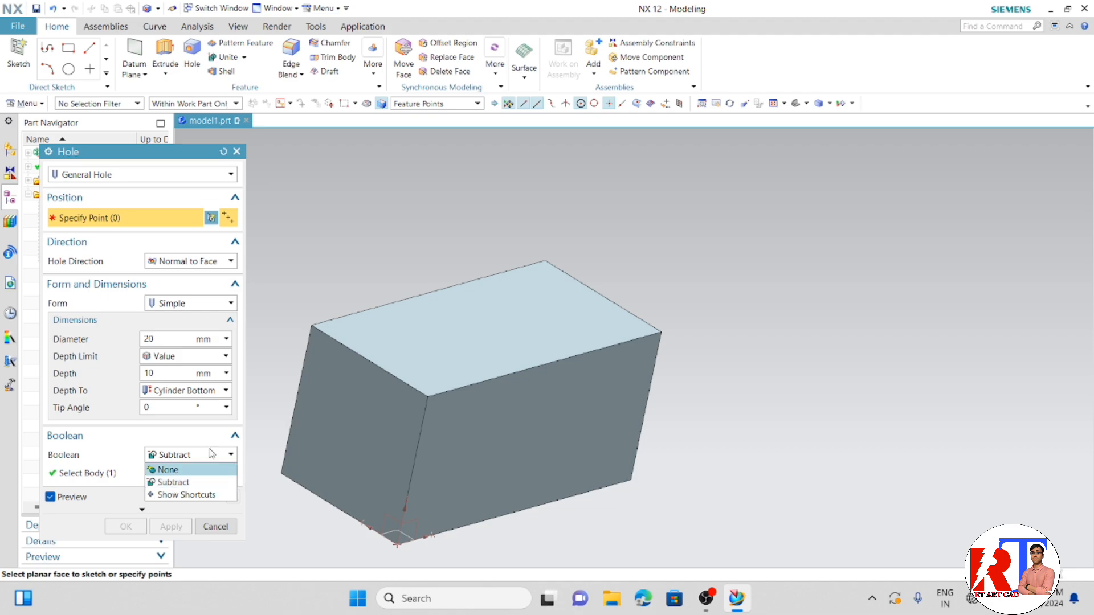
{"action": "left_click", "coordinate": [183, 215]}
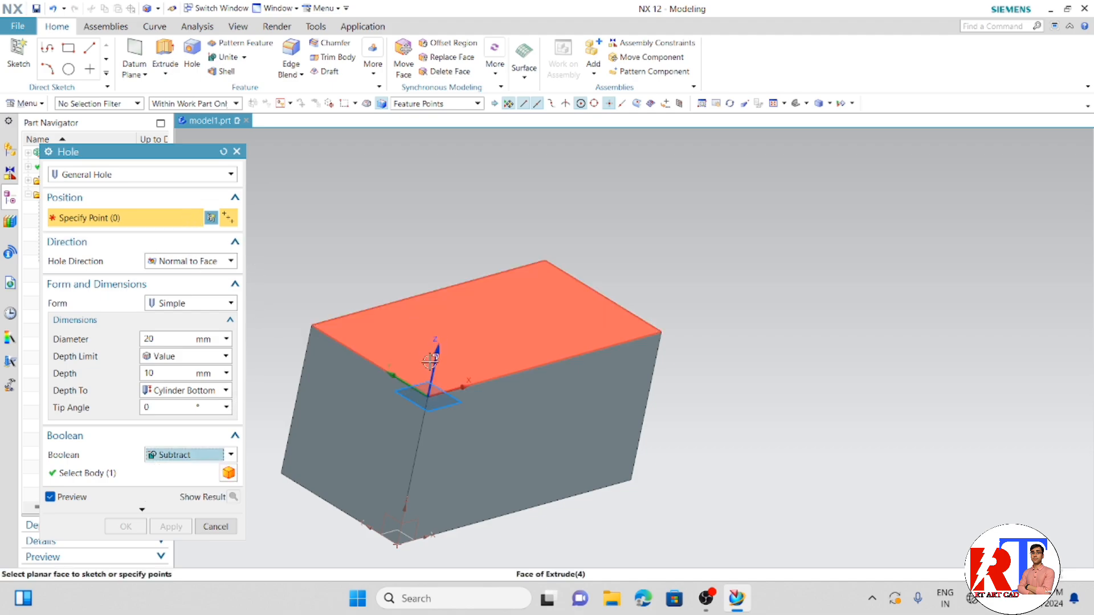
- Place the hole's centre point freehand on the block's top face, nearer the X-axis edge, and finish the point sketch
{"action": "left_click", "coordinate": [475, 350]}
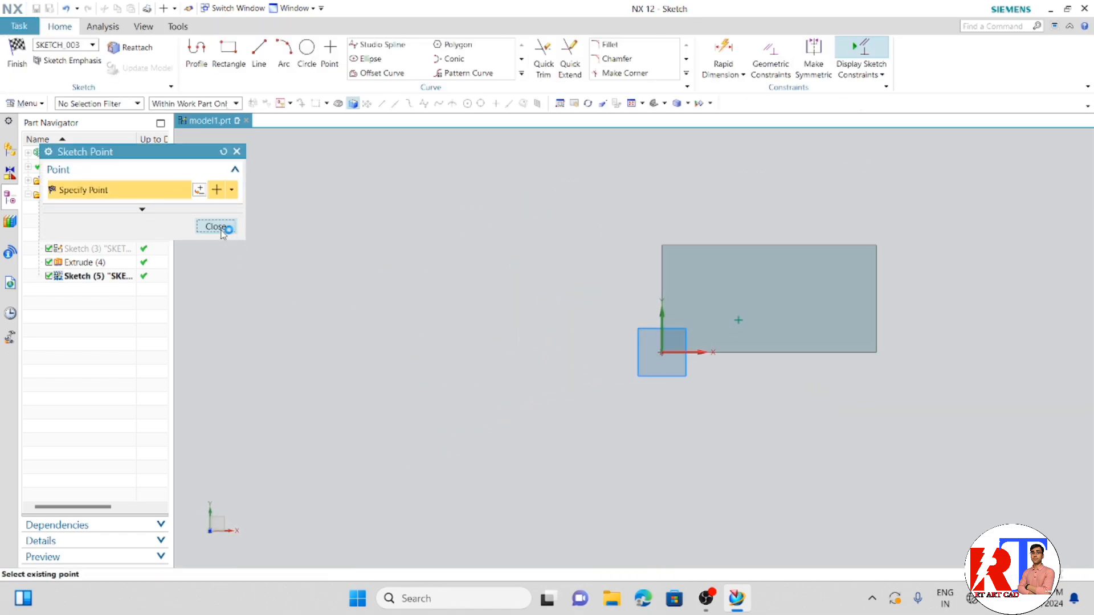
{"action": "left_click", "coordinate": [222, 230]}
{"action": "mouse_move", "coordinate": [542, 420]}
{"action": "middle_mouse_down"}
{"action": "mouse_move", "coordinate": [557, 378]}
{"action": "mouse_move", "coordinate": [851, 311]}
{"action": "middle_mouse_up"}
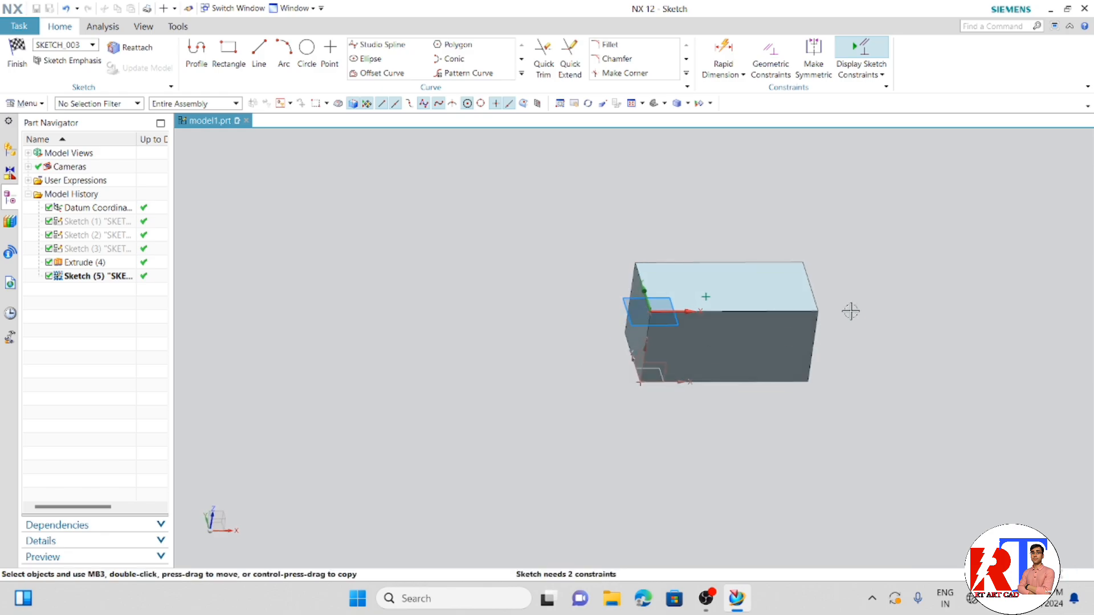
{"action": "scroll", "coordinate": [849, 307], "scroll_direction": "up", "scroll_amount": 3}
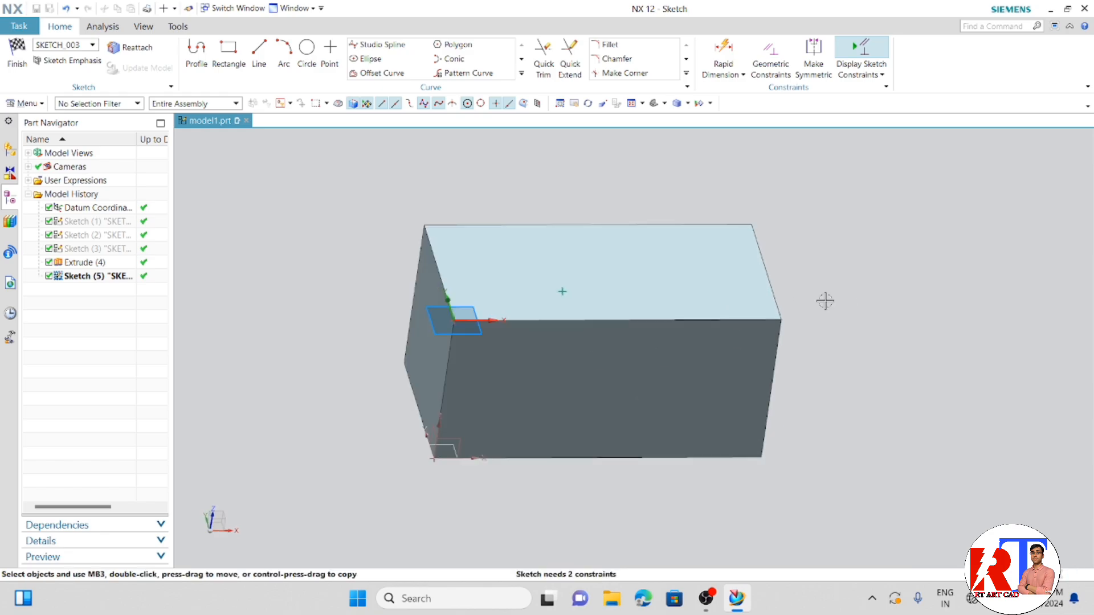
{"action": "left_click", "coordinate": [563, 291]}
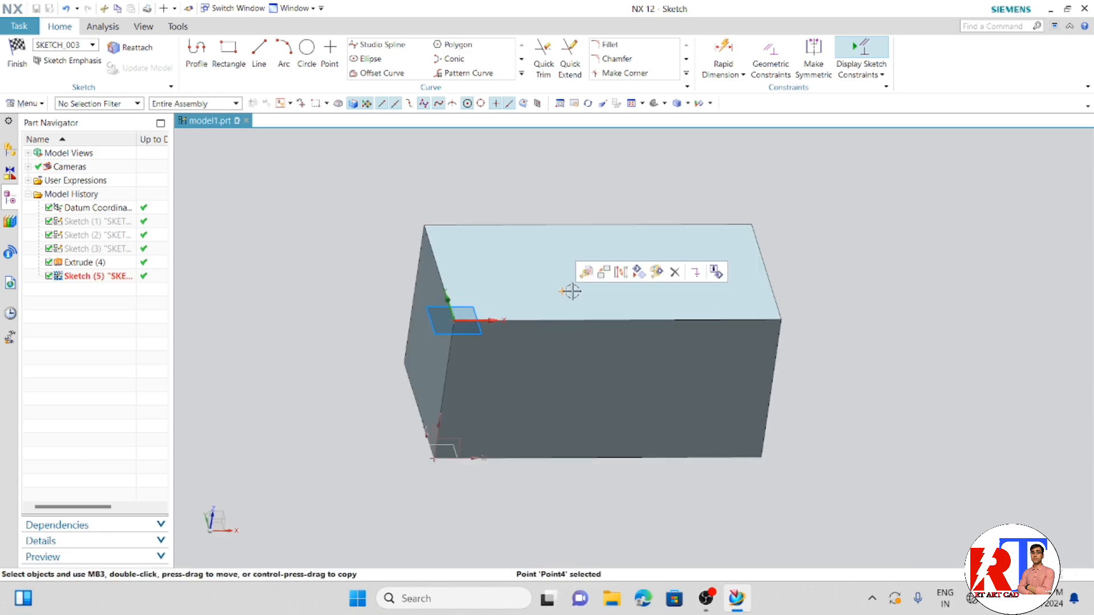
{"action": "left_click", "coordinate": [17, 54]}
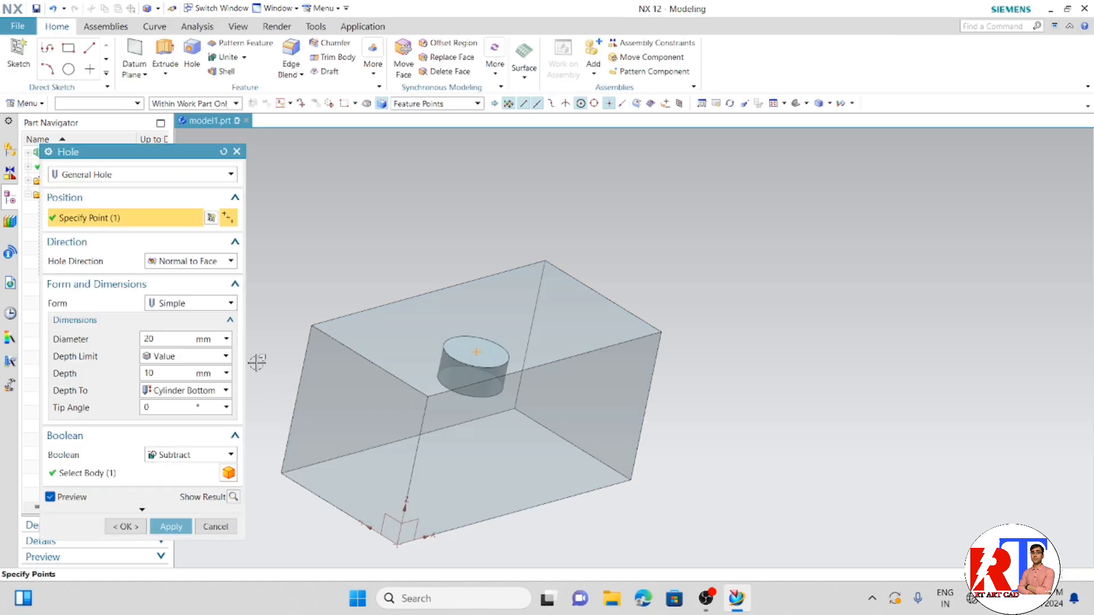
- Try the Counterbored form for the hole and return the form to Simple
{"action": "scroll", "coordinate": [259, 358], "scroll_direction": "down", "scroll_amount": 3}
{"action": "scroll", "coordinate": [257, 392], "scroll_direction": "up", "scroll_amount": 3}
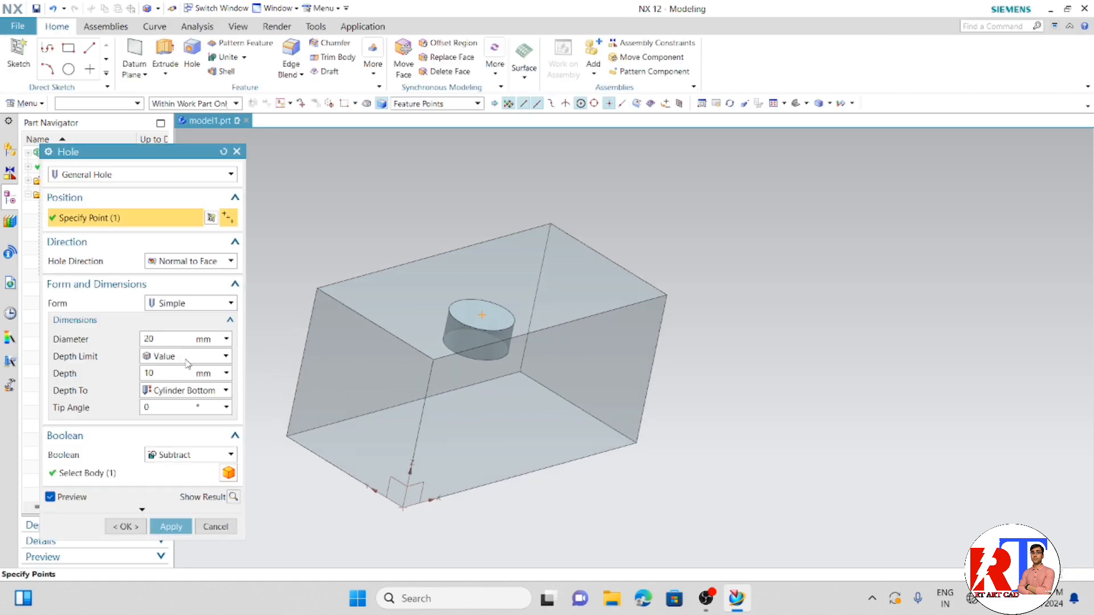
{"action": "left_click", "coordinate": [189, 307]}
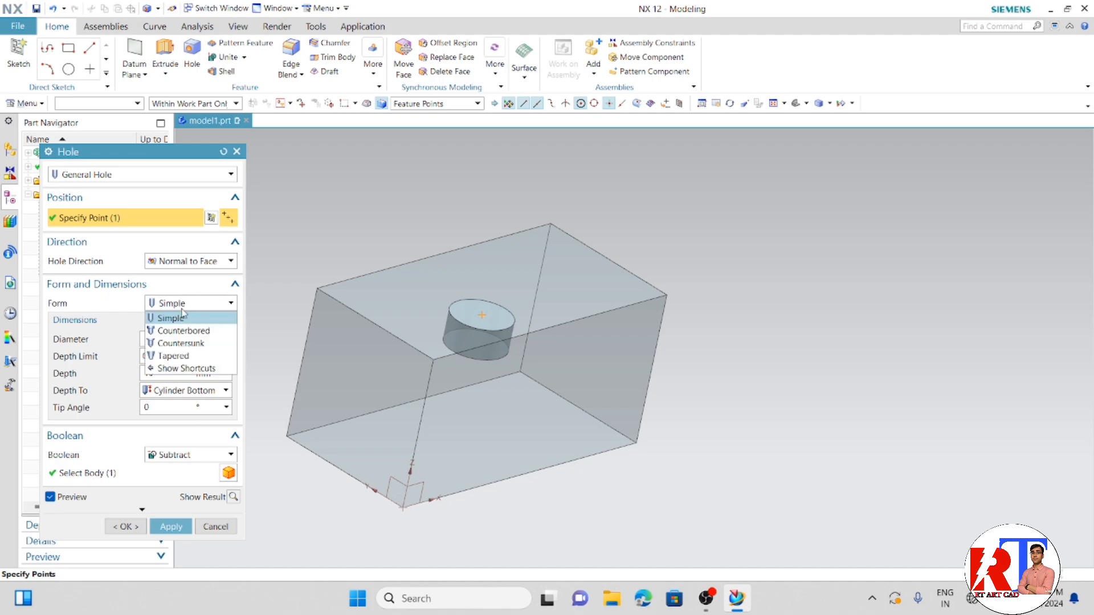
{"action": "left_click", "coordinate": [183, 330]}
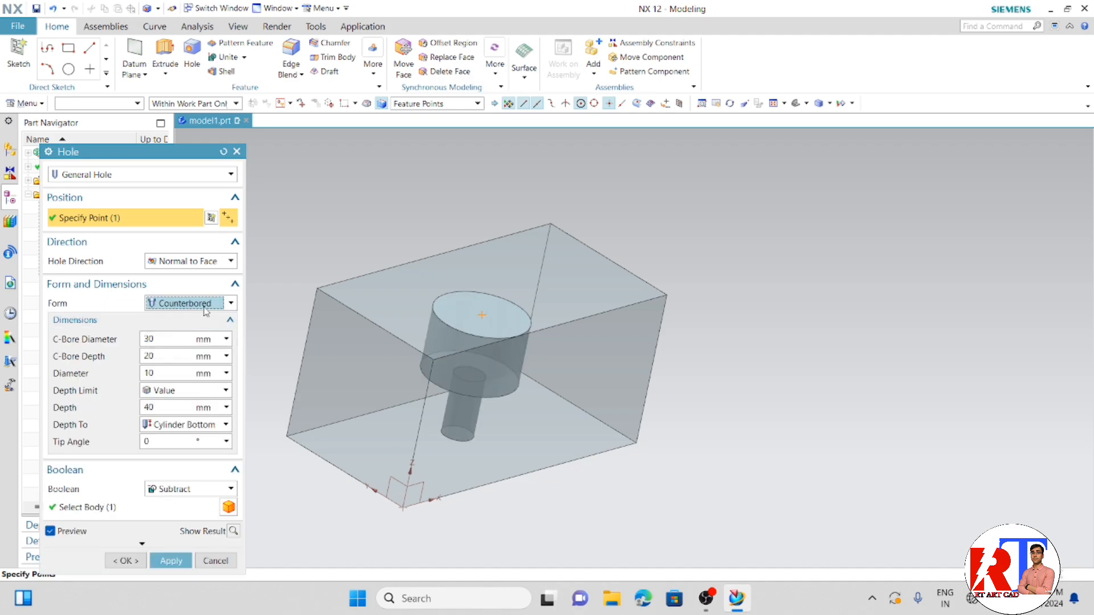
{"action": "left_click", "coordinate": [206, 308]}
{"action": "left_click", "coordinate": [189, 314]}
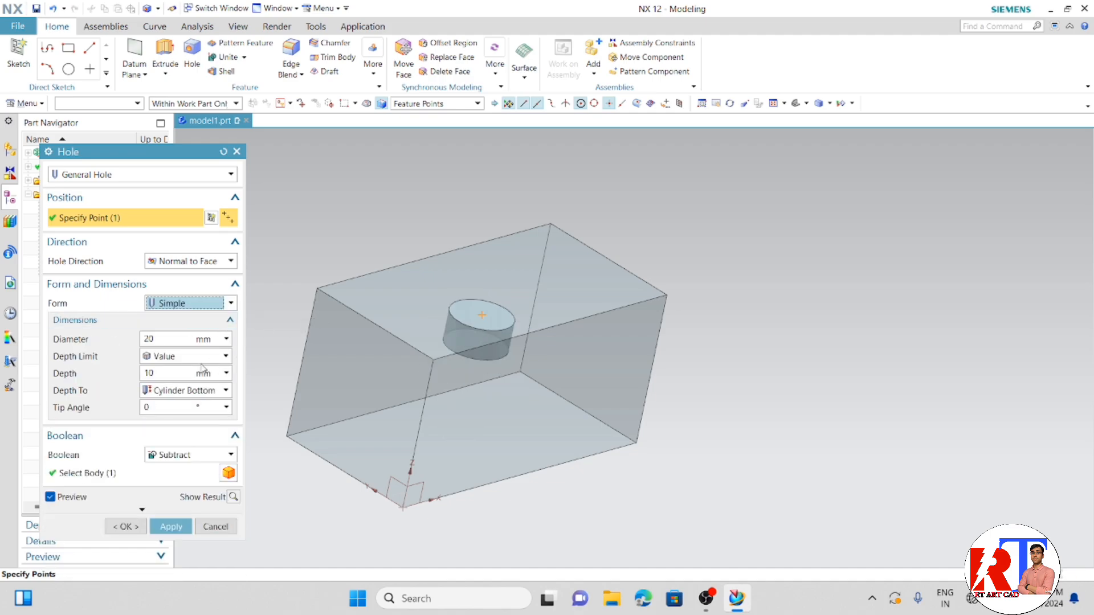
- Create the simple hole with a 30 mm diameter and 20 mm depth, inspect it, and undo it
{"action": "left_click", "coordinate": [141, 374]}
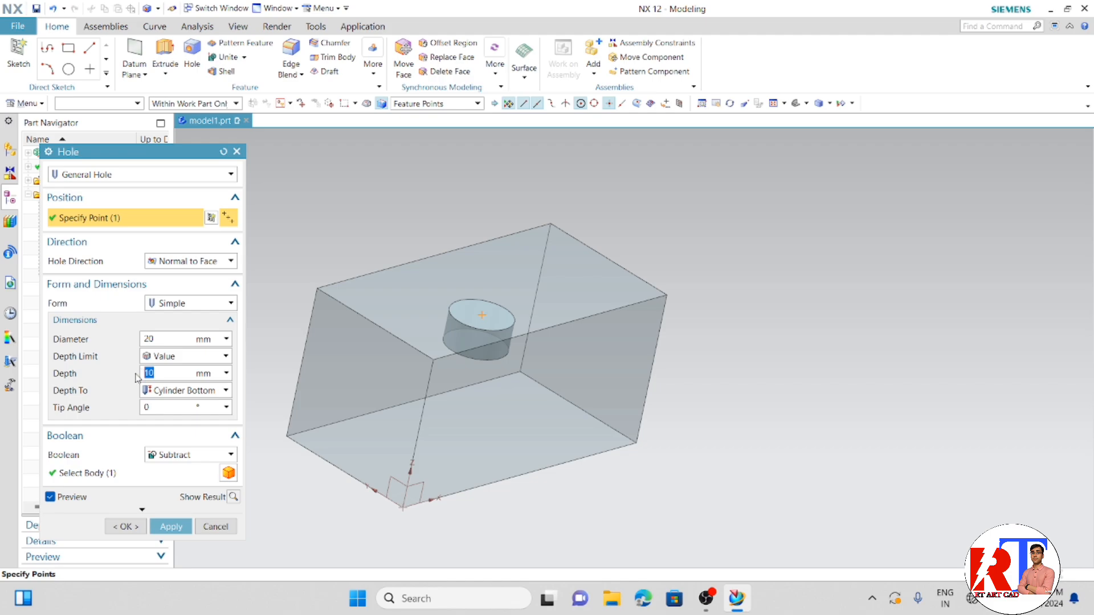
{"action": "type", "text": "20"}
{"action": "key", "text": "Return"}
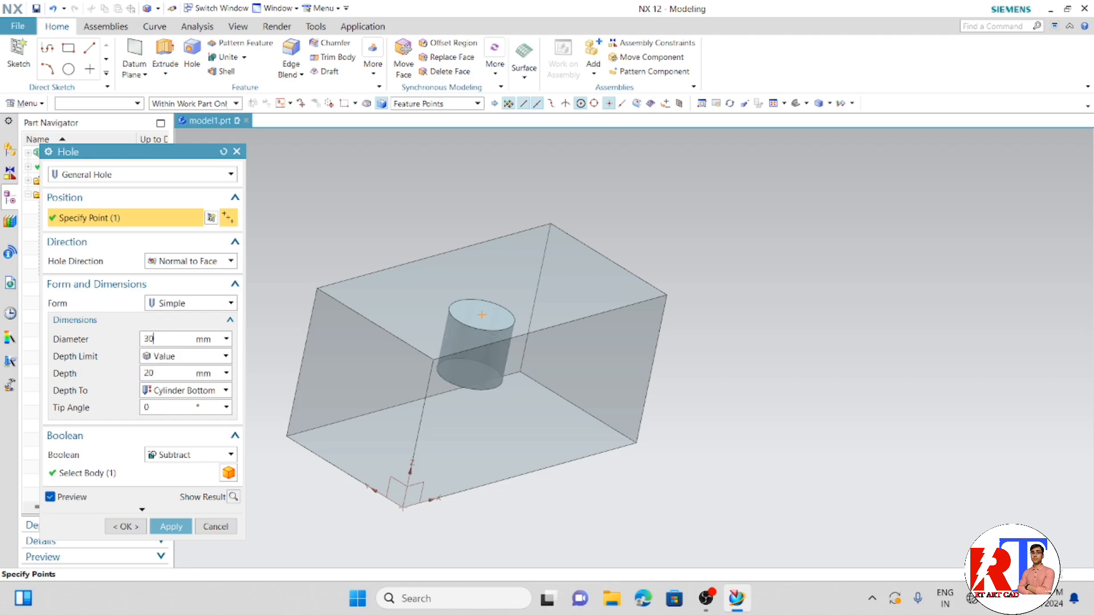
{"action": "left_click", "coordinate": [126, 526]}
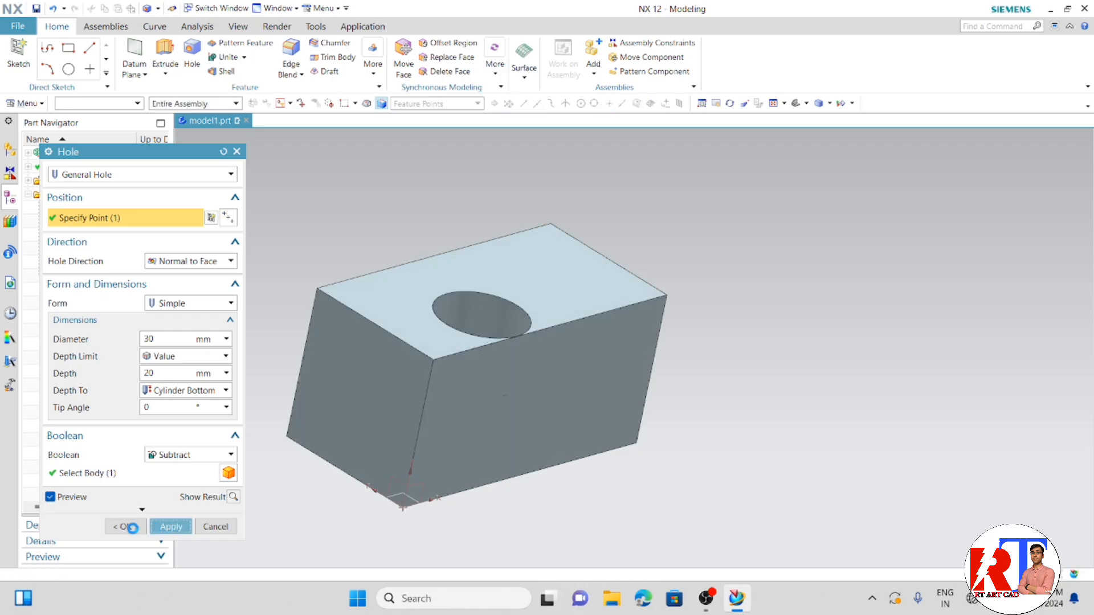
{"action": "middle_click_drag", "start_coordinate": [283, 476], "coordinate": [318, 476]}
{"action": "scroll", "coordinate": [342, 456], "scroll_direction": "up", "scroll_amount": 2}
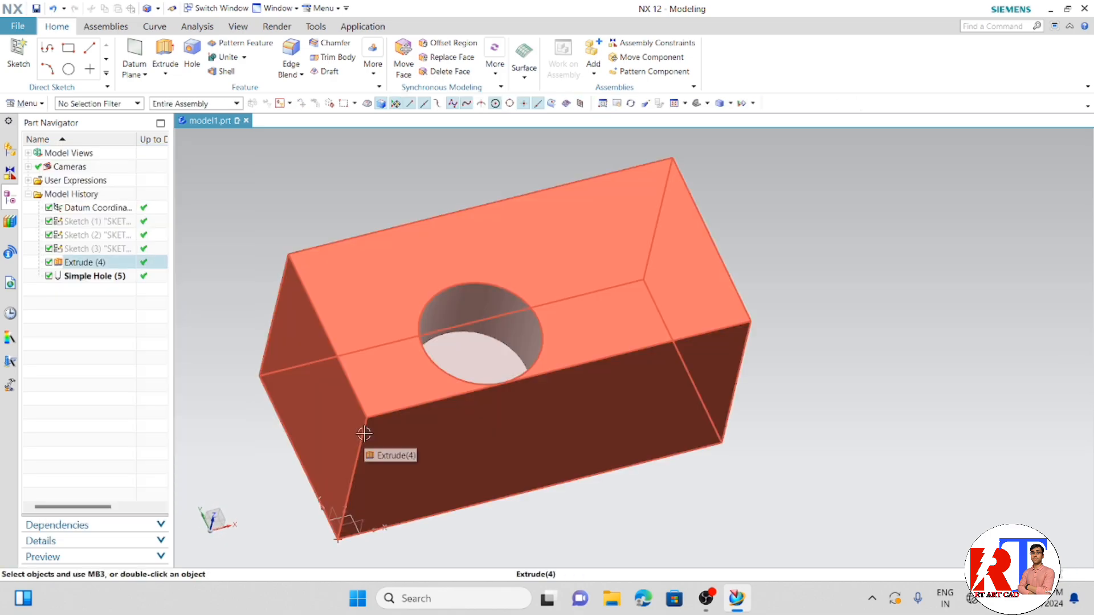
{"action": "key", "text": "ctrl+z"}
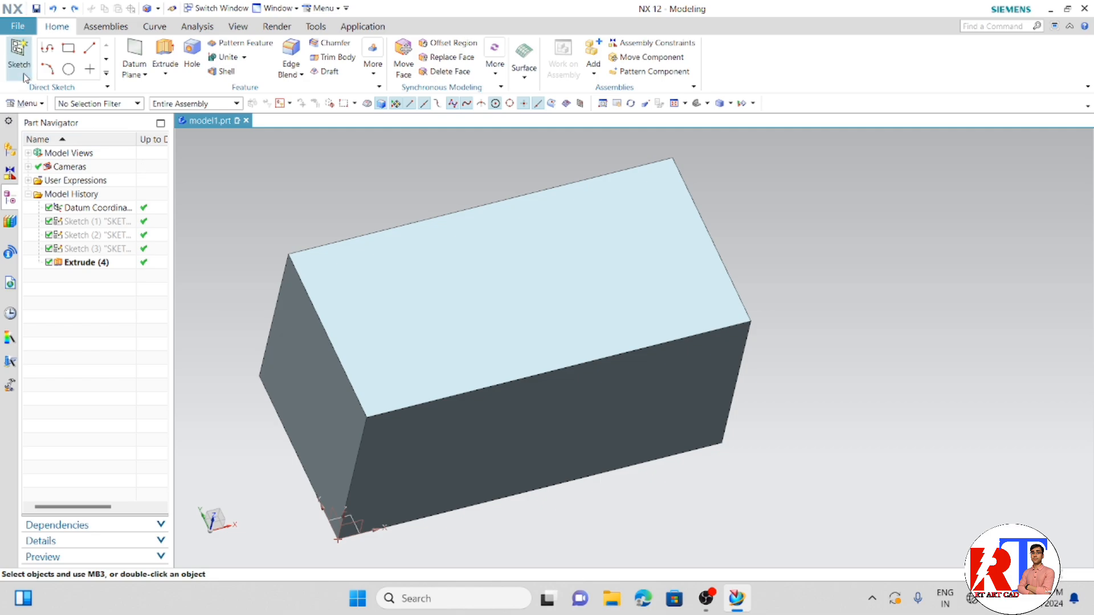
- Sketch a freehand-sized circle centred at XC 50, YC -25 on the block's top face and finish the sketch
{"action": "left_click", "coordinate": [24, 75]}
{"action": "left_click", "coordinate": [398, 298]}
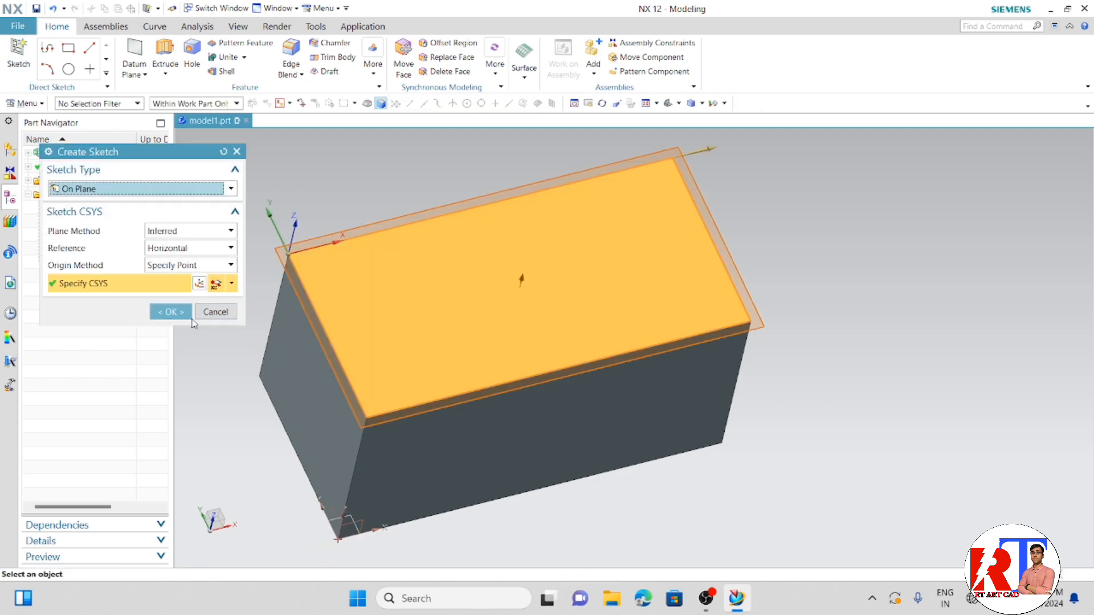
{"action": "left_click", "coordinate": [190, 314]}
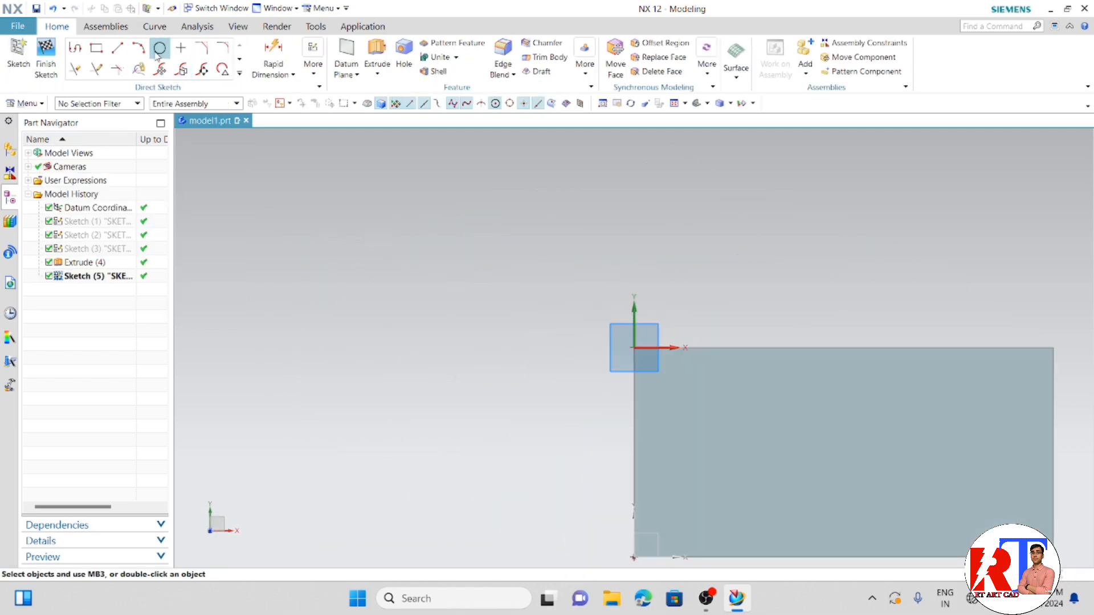
{"action": "left_click", "coordinate": [159, 49]}
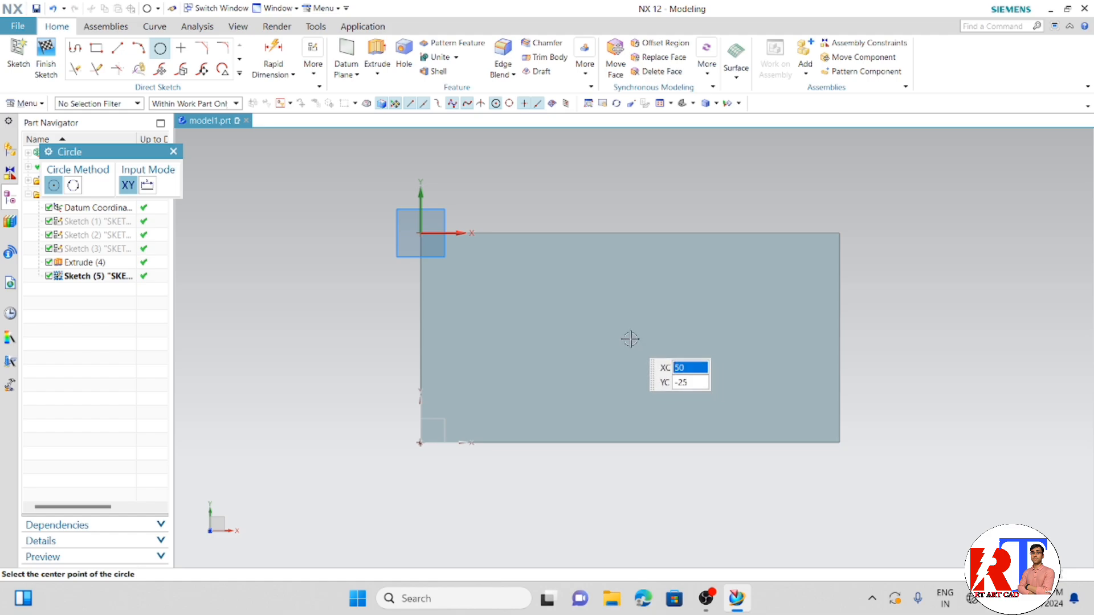
{"action": "left_click", "coordinate": [630, 339]}
{"action": "left_click", "coordinate": [591, 368]}
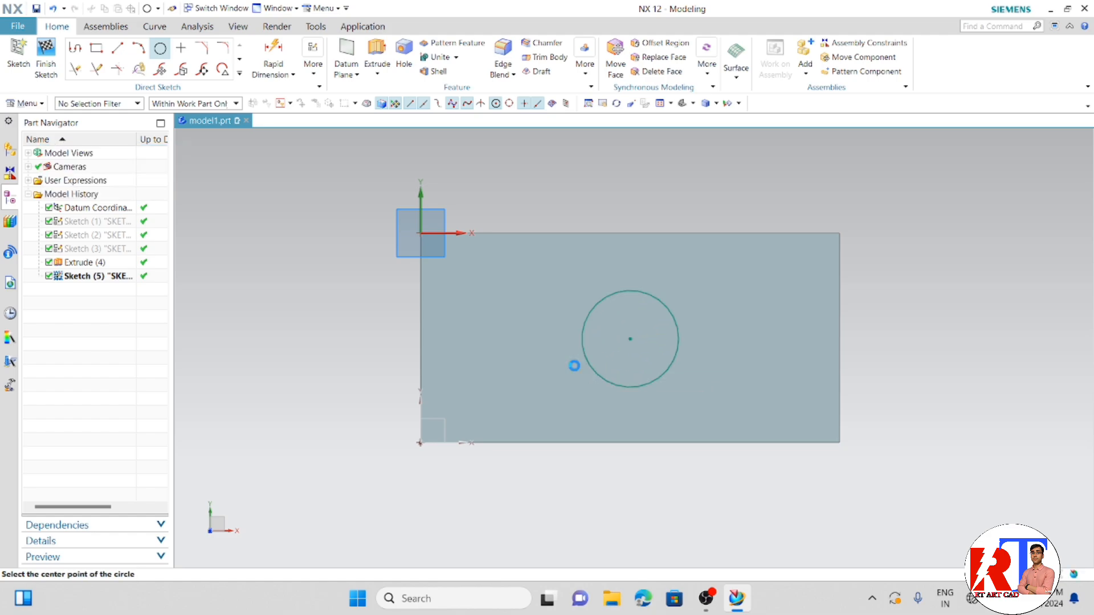
{"action": "left_click", "coordinate": [45, 55]}
- Start an Extrude of the circle directed down into the block, from 0 to 50 mm
{"action": "mouse_move", "coordinate": [420, 385]}
{"action": "middle_mouse_down"}
{"action": "mouse_move", "coordinate": [450, 330]}
{"action": "mouse_move", "coordinate": [537, 415]}
{"action": "mouse_move", "coordinate": [566, 362]}
{"action": "middle_mouse_up"}
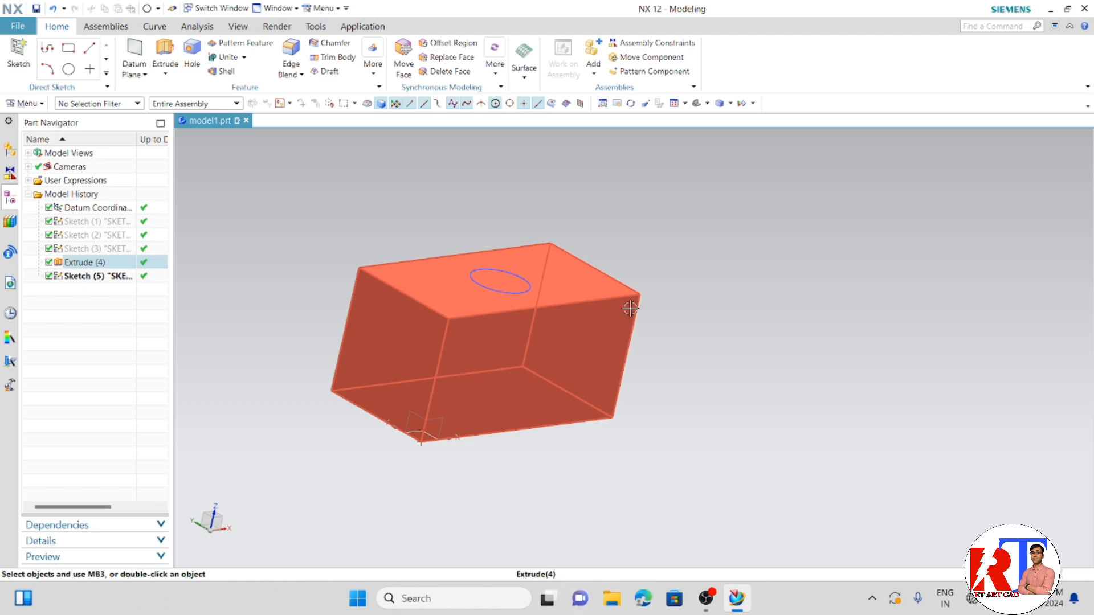
{"action": "scroll", "coordinate": [630, 308], "scroll_direction": "down", "scroll_amount": 1}
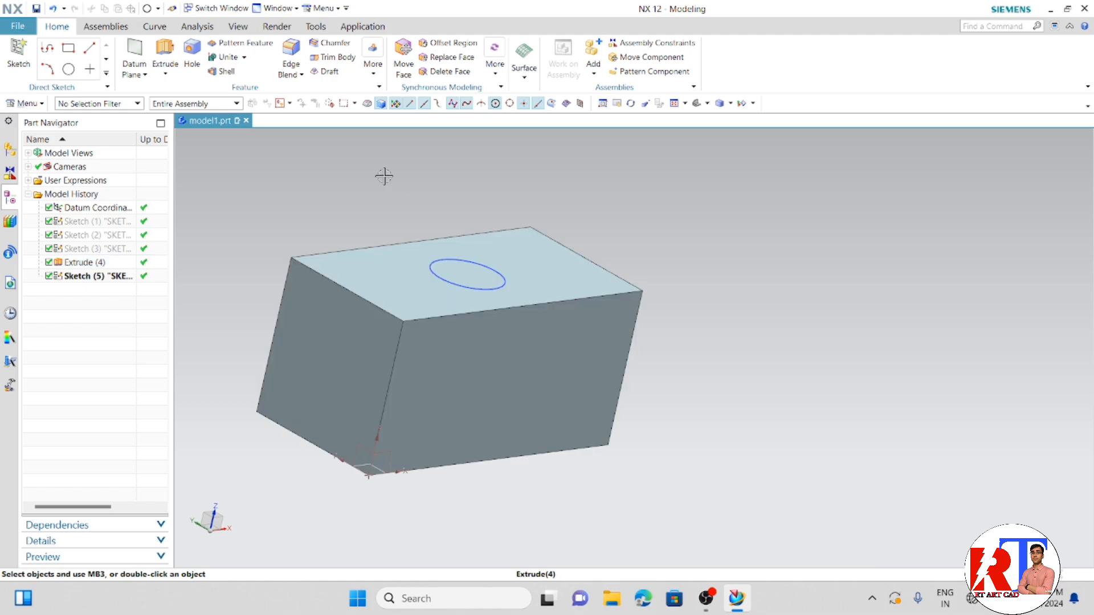
{"action": "left_click", "coordinate": [165, 54]}
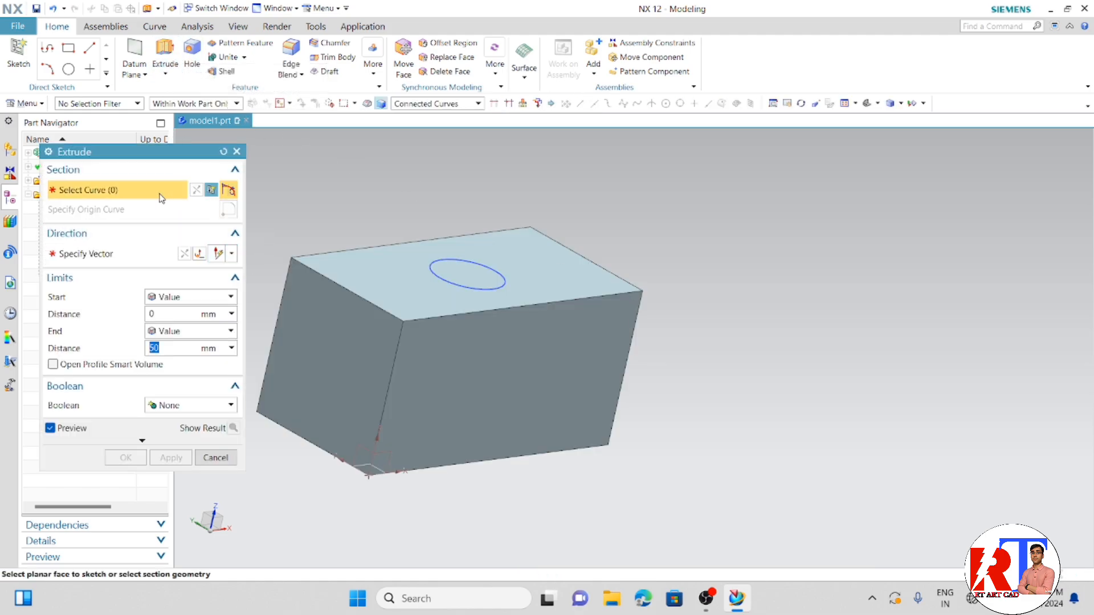
{"action": "left_click", "coordinate": [129, 253]}
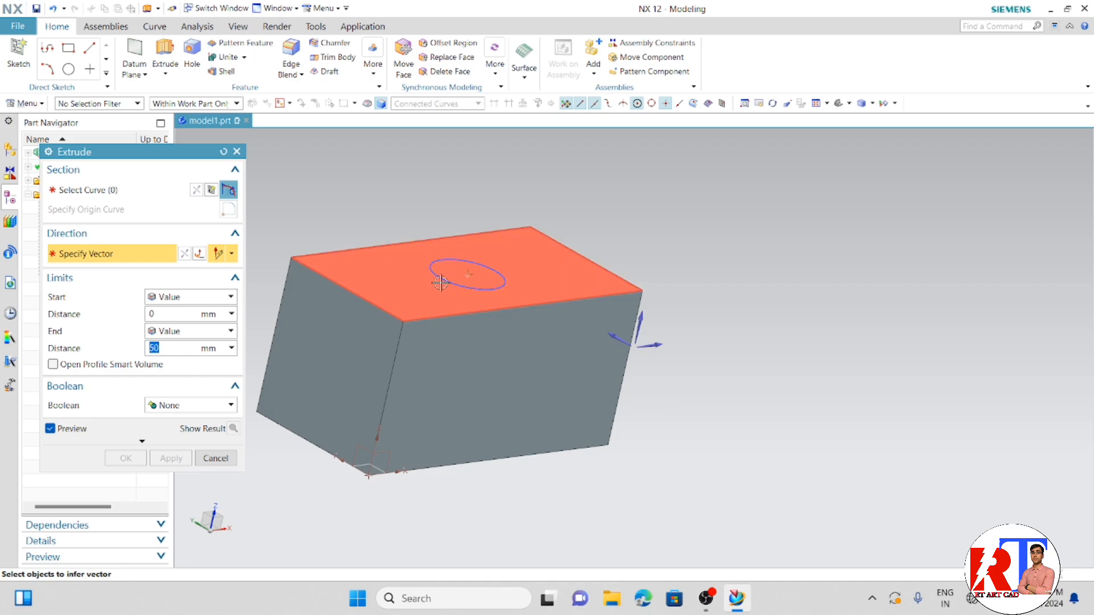
{"action": "left_click", "coordinate": [516, 307]}
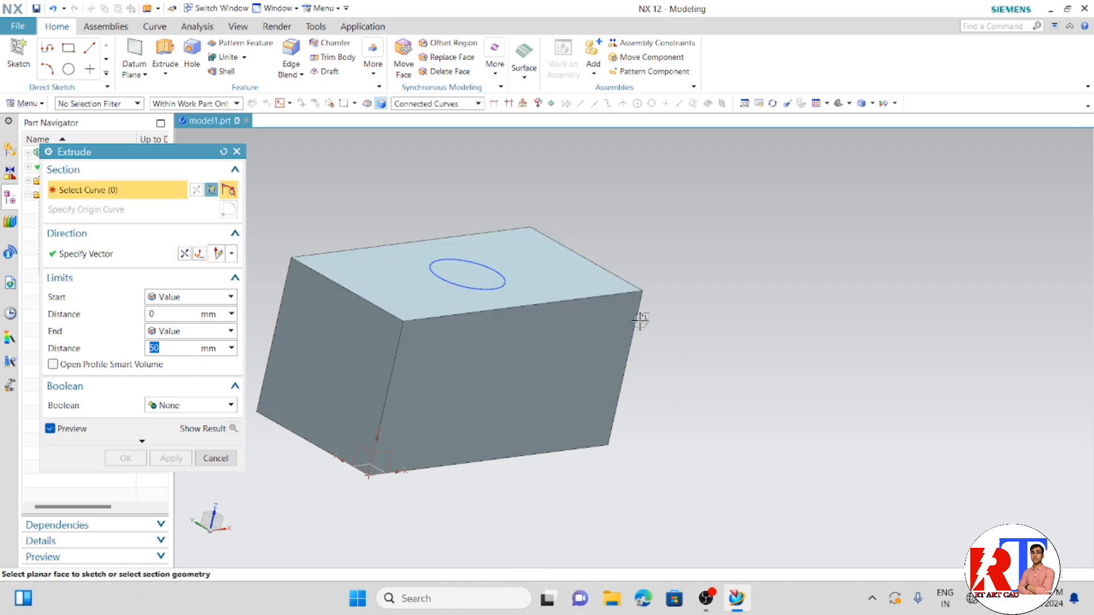
{"action": "left_click", "coordinate": [466, 288]}
{"action": "scroll", "coordinate": [454, 309], "scroll_direction": "down", "scroll_amount": 2}
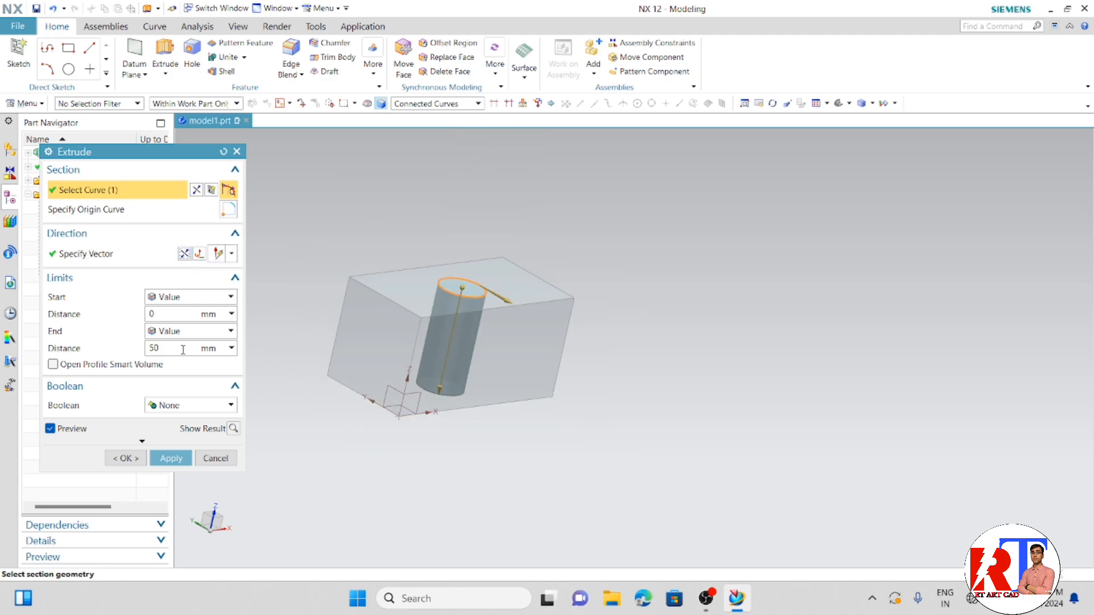
- Set the extrusion's Boolean to Subtract, apply the cut to the block, and leave the Extrude command
{"action": "left_click", "coordinate": [182, 408]}
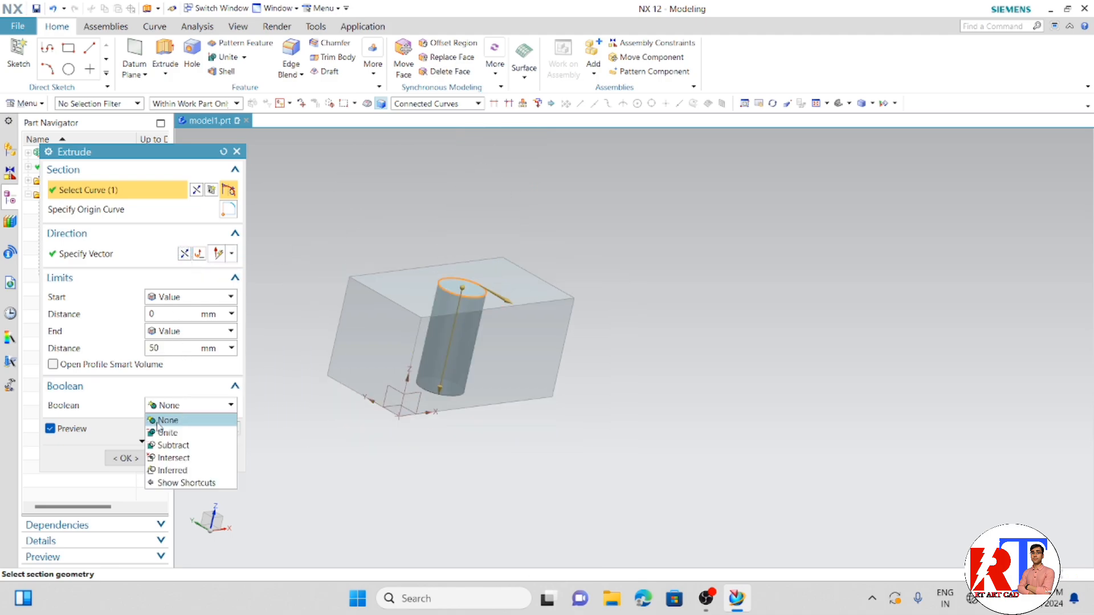
{"action": "left_click", "coordinate": [177, 448]}
{"action": "middle_click_drag", "start_coordinate": [298, 432], "coordinate": [324, 415]}
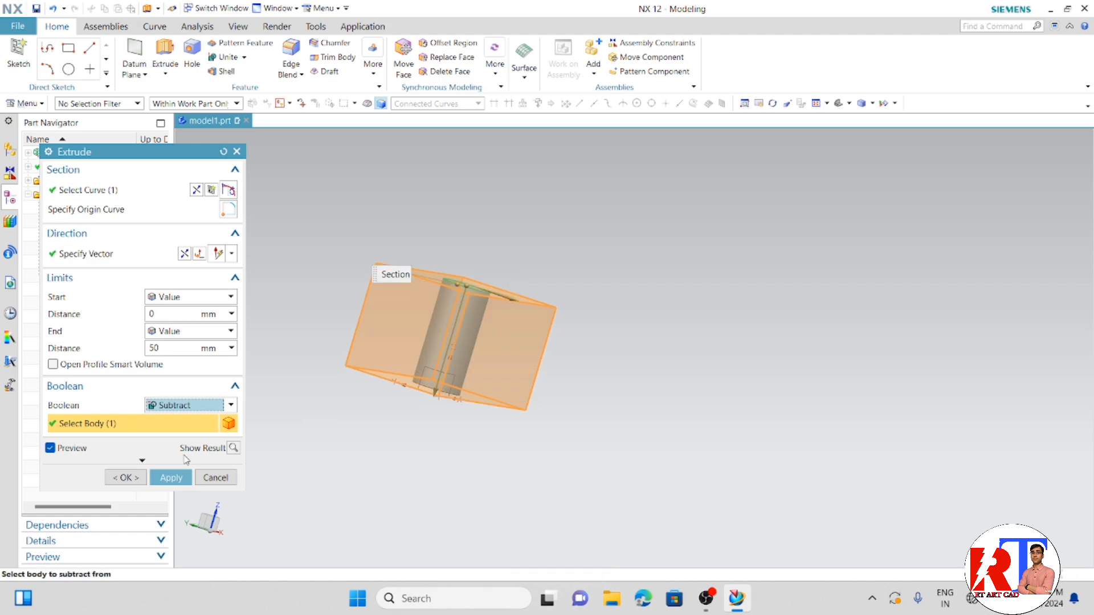
{"action": "left_click", "coordinate": [167, 478]}
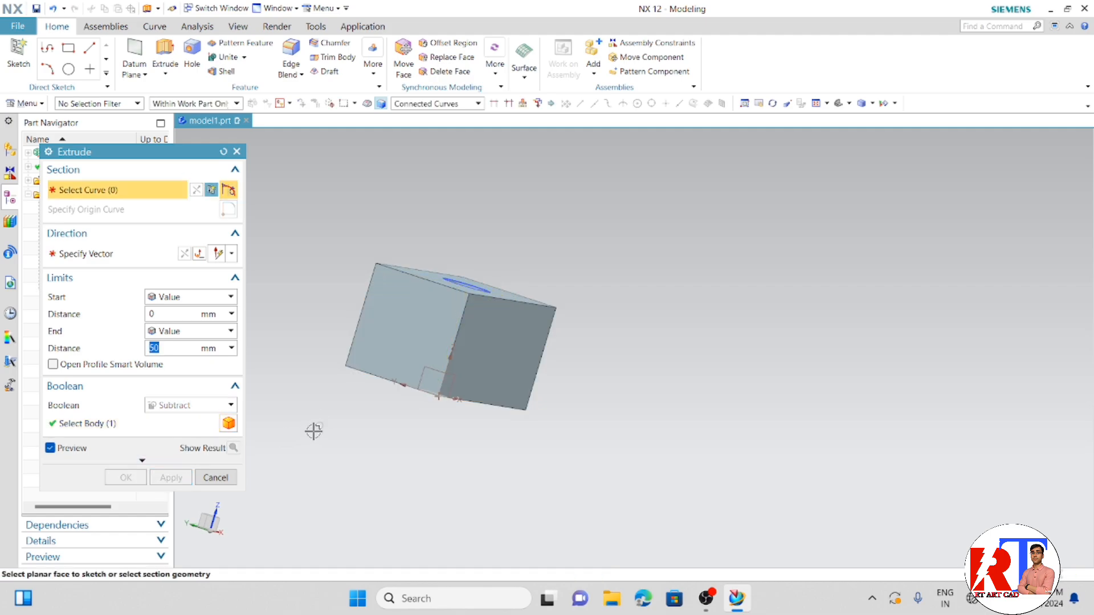
{"action": "left_click", "coordinate": [204, 478]}
- Hide the circle sketch around the hole on the block's top face and inspect the block from several angles
{"action": "middle_click_drag", "start_coordinate": [275, 435], "coordinate": [263, 461]}
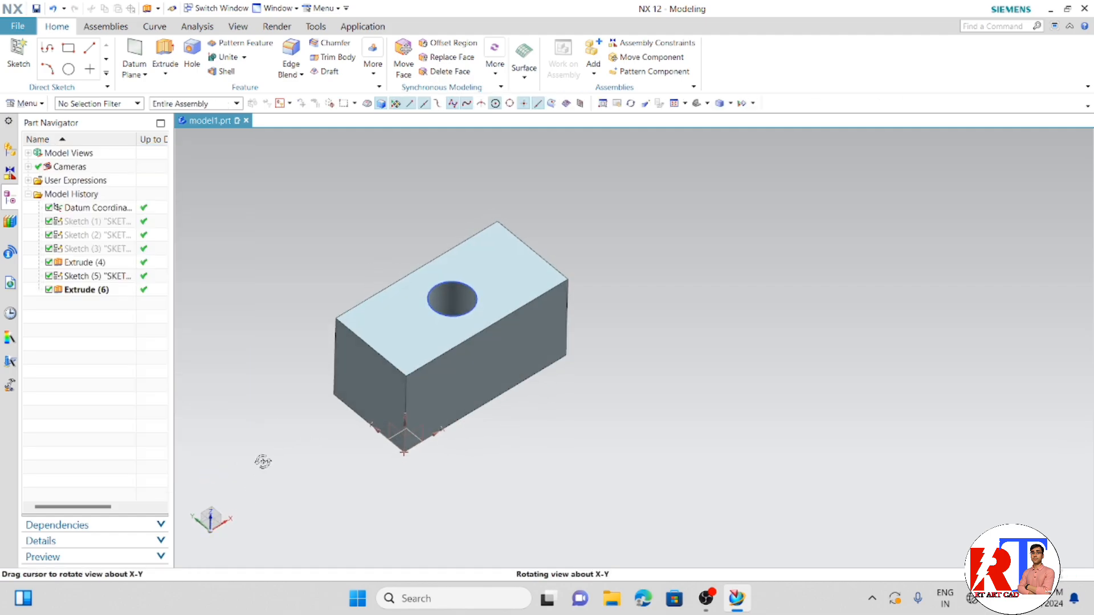
{"action": "scroll", "coordinate": [449, 339], "scroll_direction": "up", "scroll_amount": 2}
{"action": "right_click", "coordinate": [448, 313]}
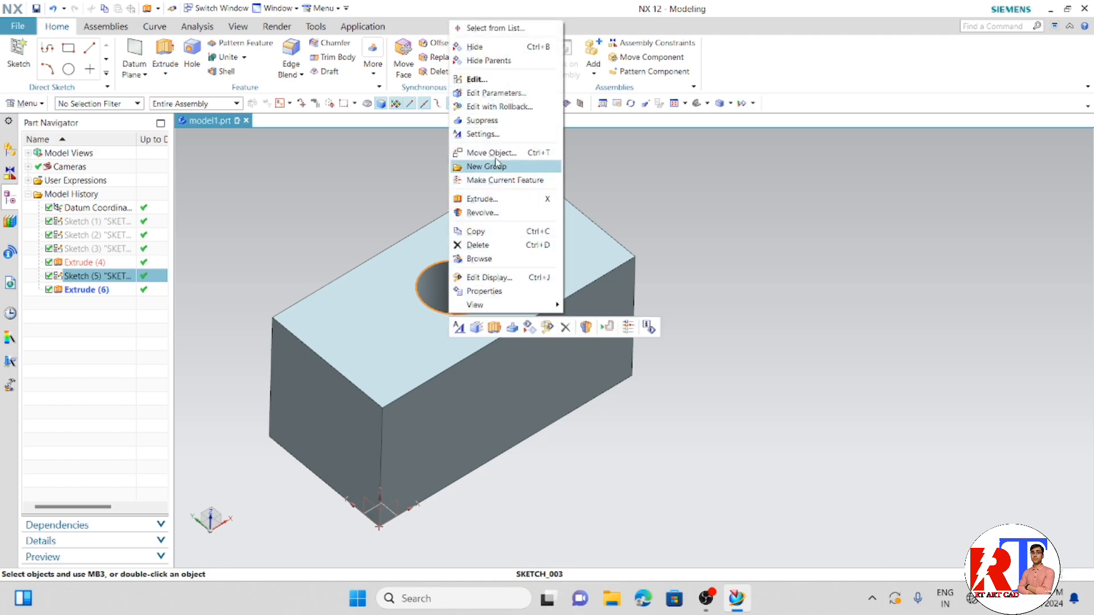
{"action": "left_click", "coordinate": [456, 48]}
{"action": "mouse_move", "coordinate": [610, 228]}
{"action": "middle_mouse_down"}
{"action": "mouse_move", "coordinate": [556, 325]}
{"action": "mouse_move", "coordinate": [581, 325]}
{"action": "mouse_move", "coordinate": [615, 302]}
{"action": "mouse_move", "coordinate": [669, 298]}
{"action": "mouse_move", "coordinate": [644, 335]}
{"action": "mouse_move", "coordinate": [595, 343]}
{"action": "mouse_move", "coordinate": [547, 381]}
{"action": "mouse_move", "coordinate": [651, 361]}
{"action": "mouse_move", "coordinate": [672, 378]}
{"action": "middle_mouse_up"}
{"action": "middle_click_drag", "start_coordinate": [328, 286], "coordinate": [501, 382]}
{"action": "scroll", "coordinate": [504, 380], "scroll_direction": "up", "scroll_amount": 2}
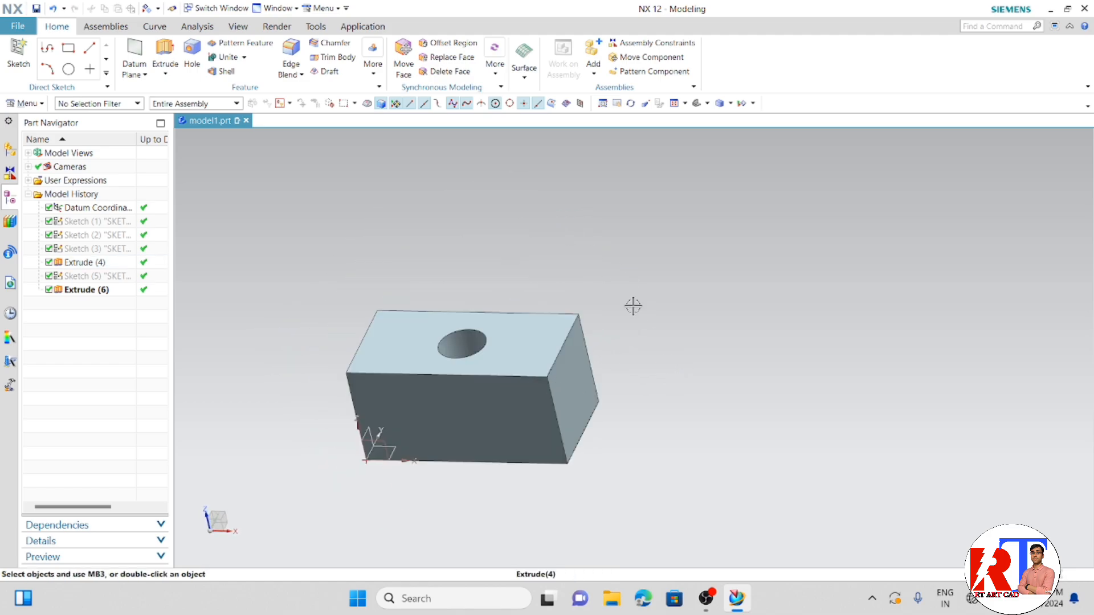